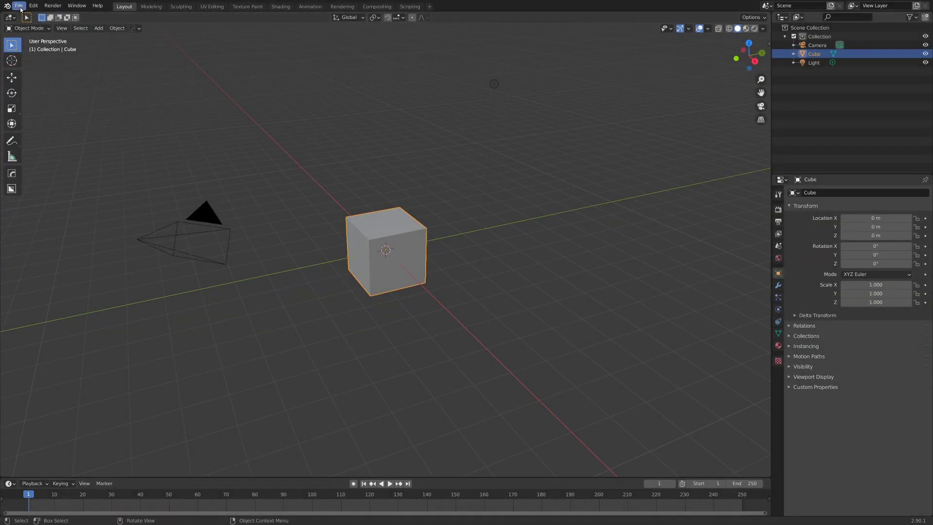
Start a new VFX project and load the walking-person footage clip
{"action": "left_click", "coordinate": [20, 6]}
{"action": "mouse_move", "coordinate": [49, 16]}
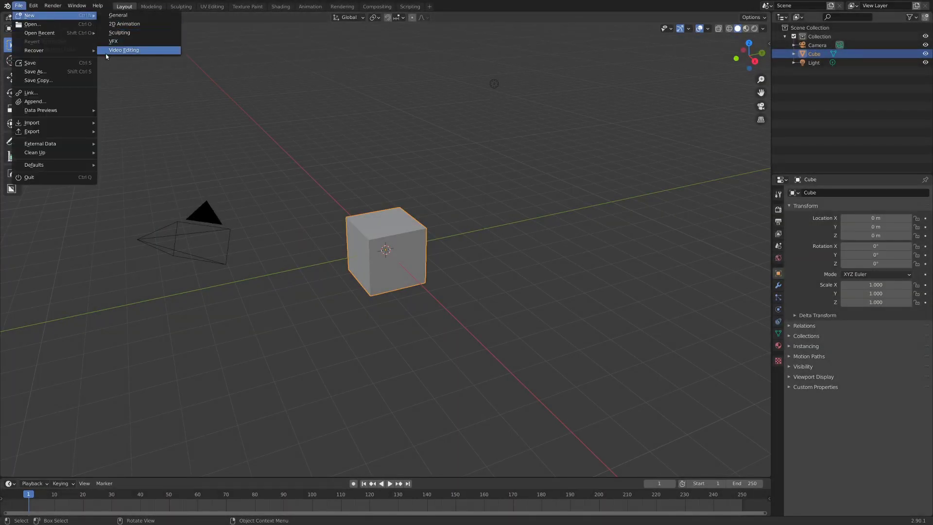
{"action": "left_click", "coordinate": [116, 42]}
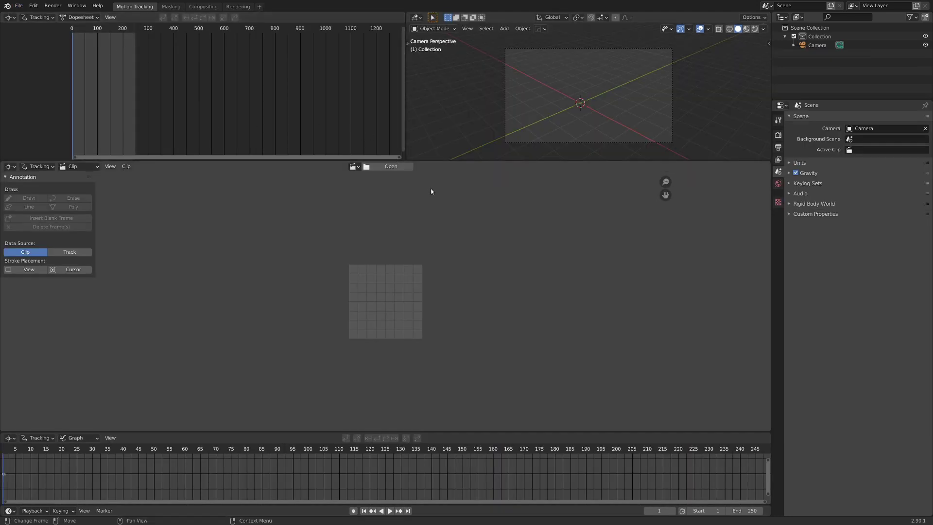
{"action": "left_click", "coordinate": [388, 167]}
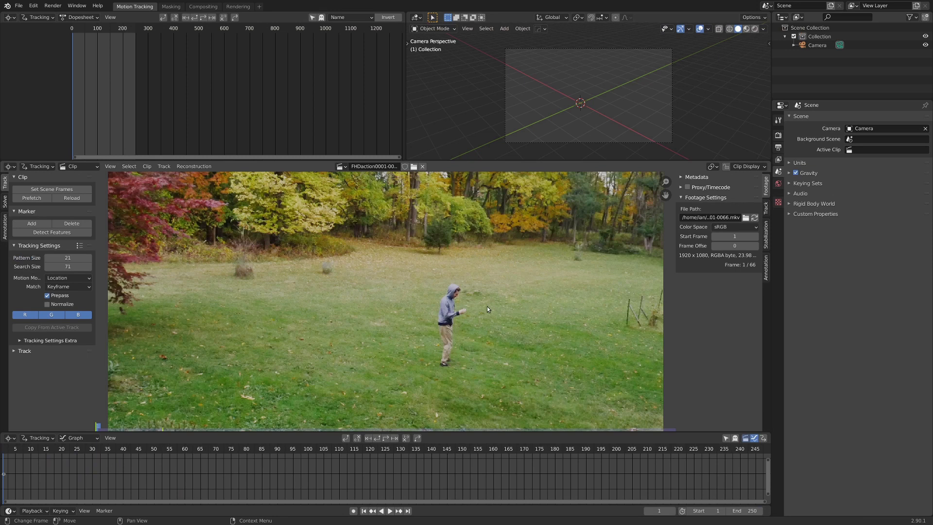
{"action": "scroll", "coordinate": [447, 311], "scroll_direction": "down", "scroll_amount": 2}
Set the scene end frame to 66, the clip's last frame
{"action": "key", "text": "space"}
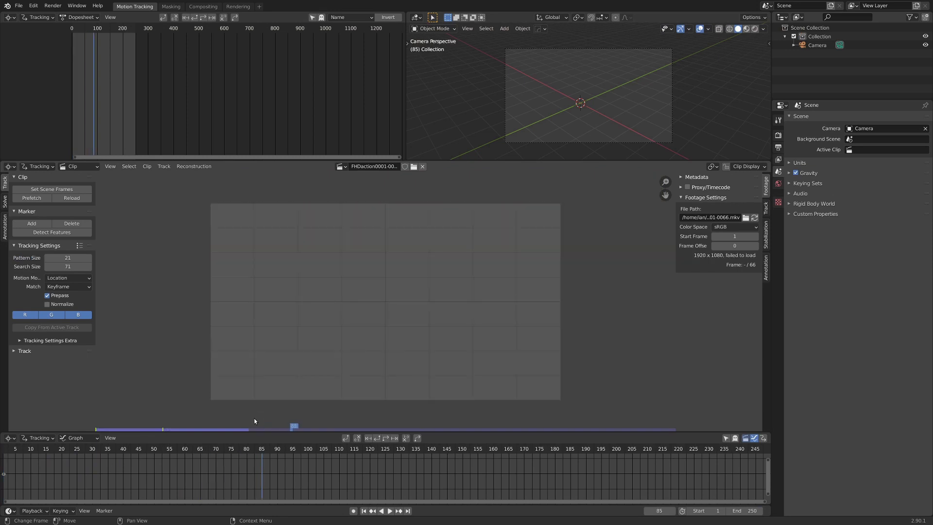
{"action": "left_click", "coordinate": [248, 428]}
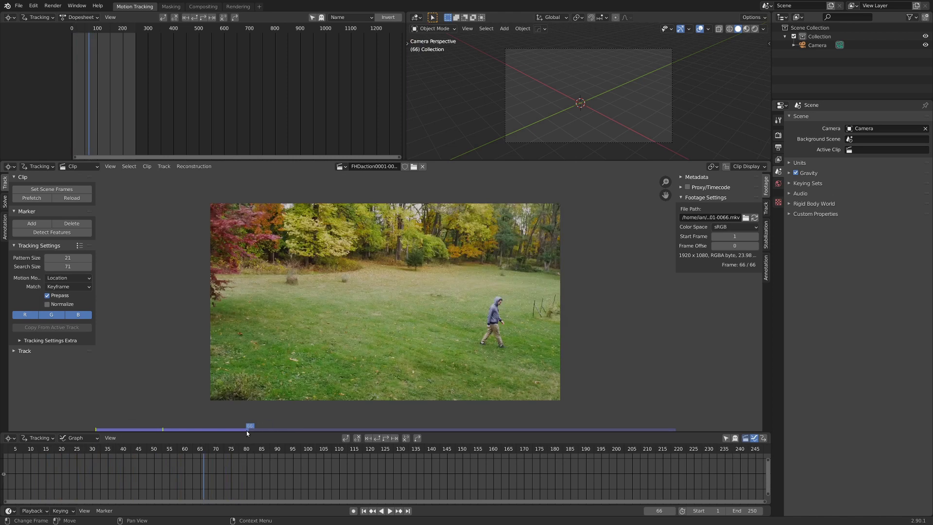
{"action": "left_click", "coordinate": [30, 510]}
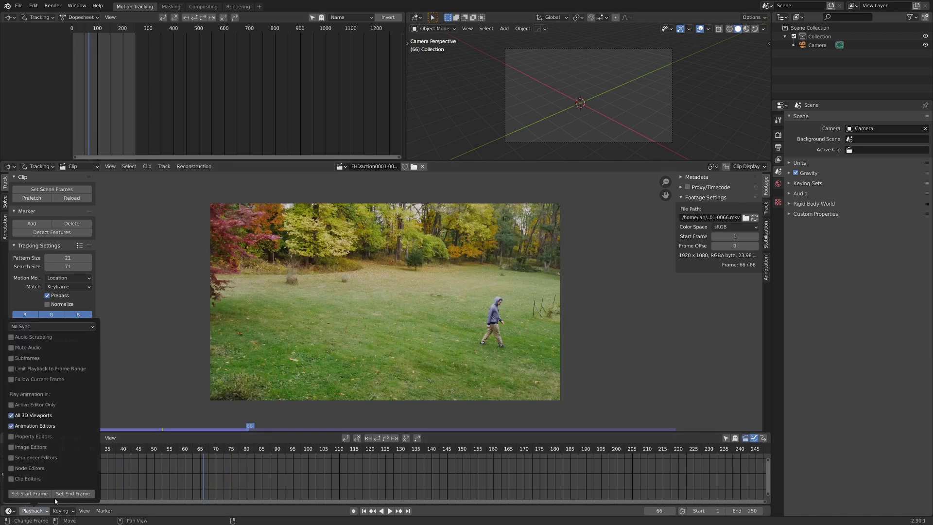
{"action": "left_click", "coordinate": [69, 494]}
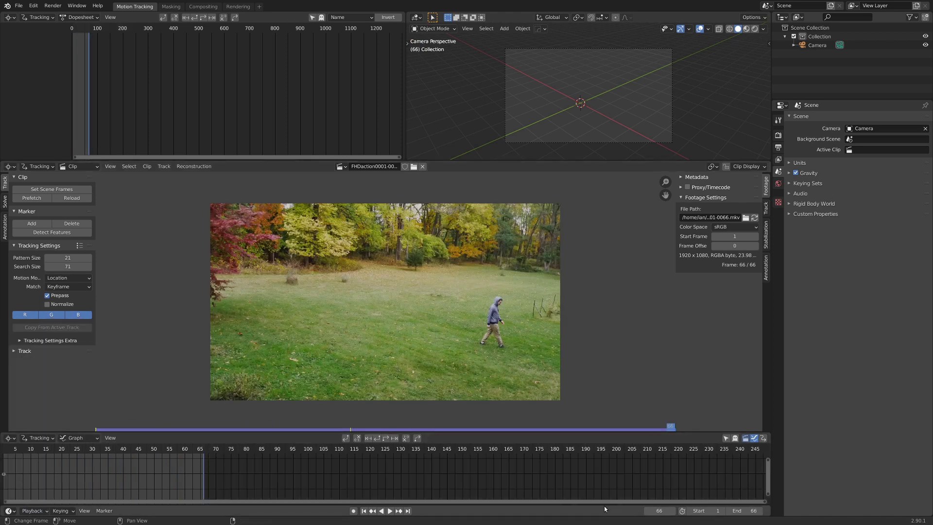
{"action": "left_click_drag", "start_coordinate": [606, 505], "coordinate": [605, 485]}
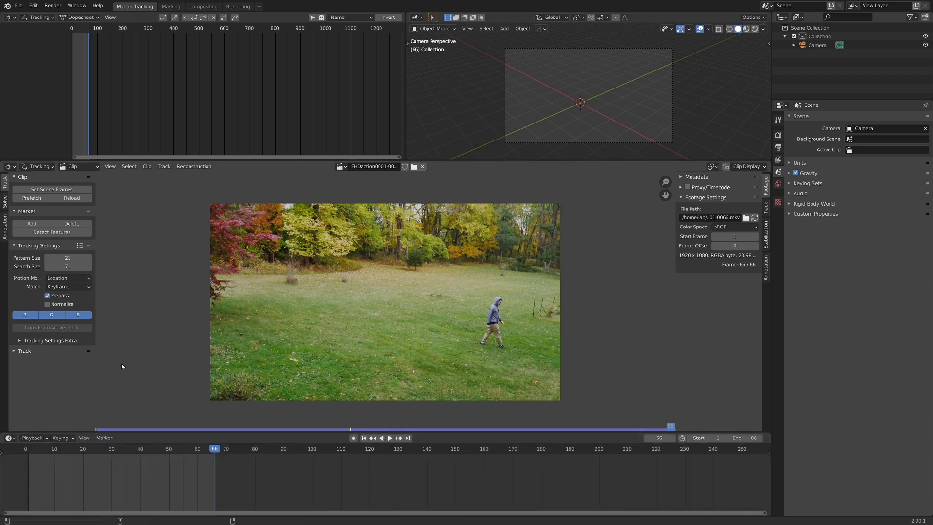
Join the Dopesheet and 3D Viewport into the footage editor and play the clip in reverse
{"action": "left_click_drag", "start_coordinate": [408, 156], "coordinate": [391, 154]}
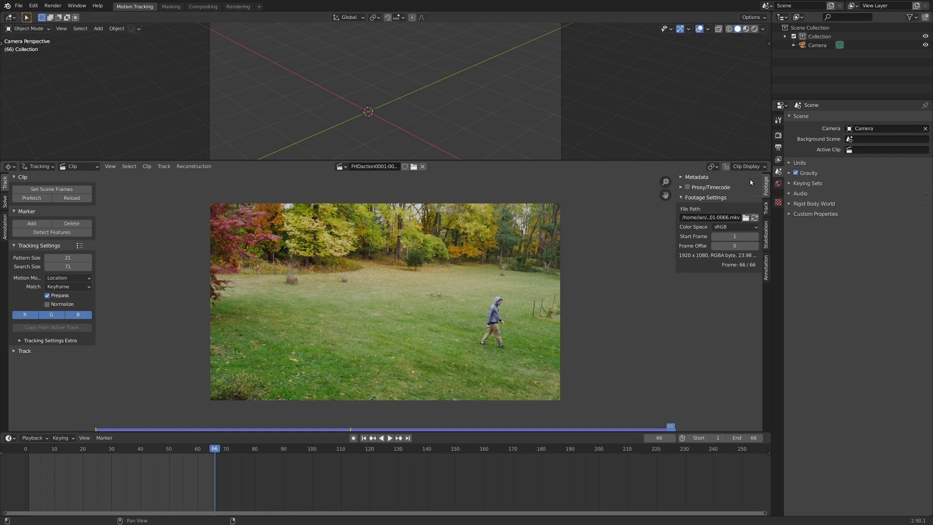
{"action": "left_click_drag", "start_coordinate": [766, 160], "coordinate": [433, 119]}
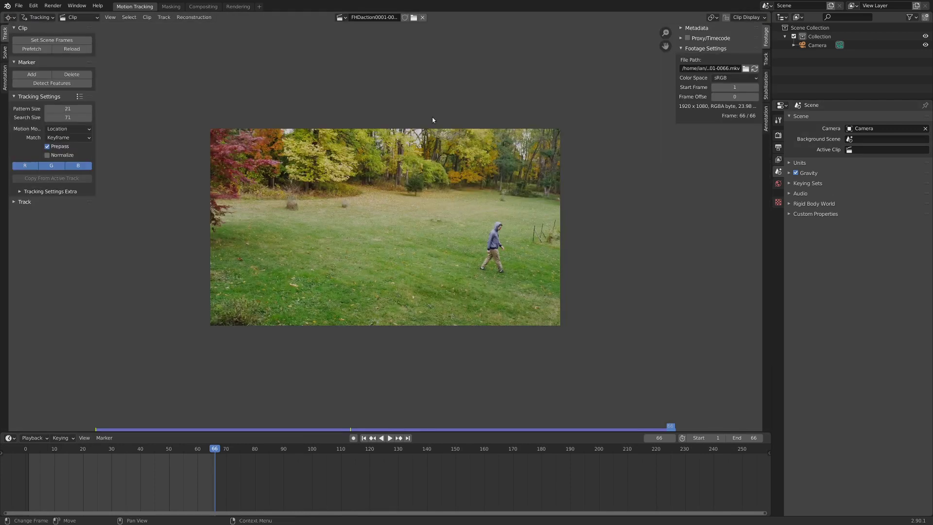
{"action": "key", "text": "shift+ctrl+space"}
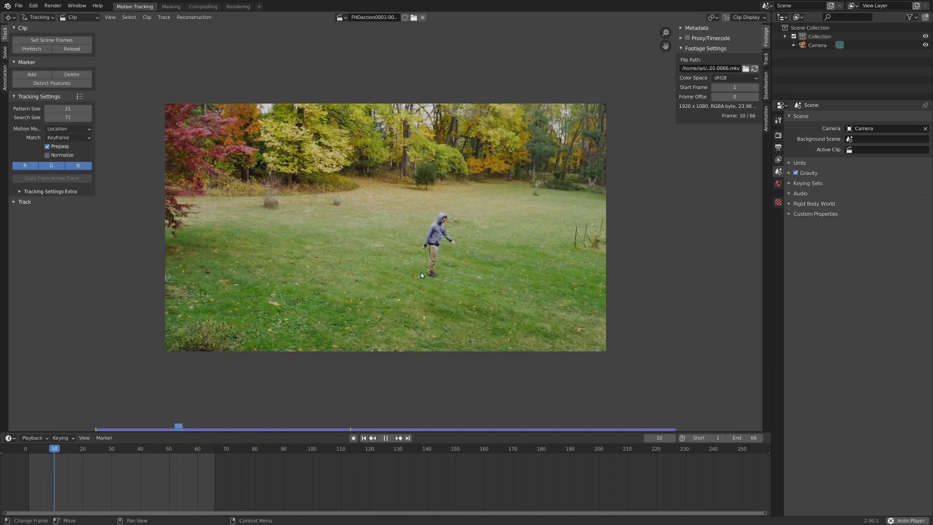
Zoom and pan the footage during playback, stopping at frame 32
{"action": "scroll", "coordinate": [319, 281], "scroll_direction": "up", "scroll_amount": 4}
{"action": "scroll", "coordinate": [348, 213], "scroll_direction": "up", "scroll_amount": 2}
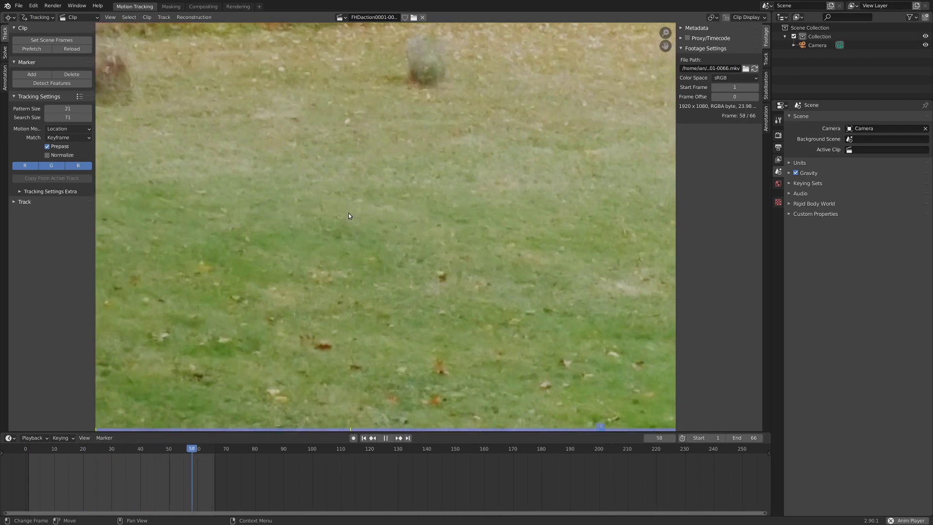
{"action": "scroll", "coordinate": [348, 212], "scroll_direction": "down", "scroll_amount": 6}
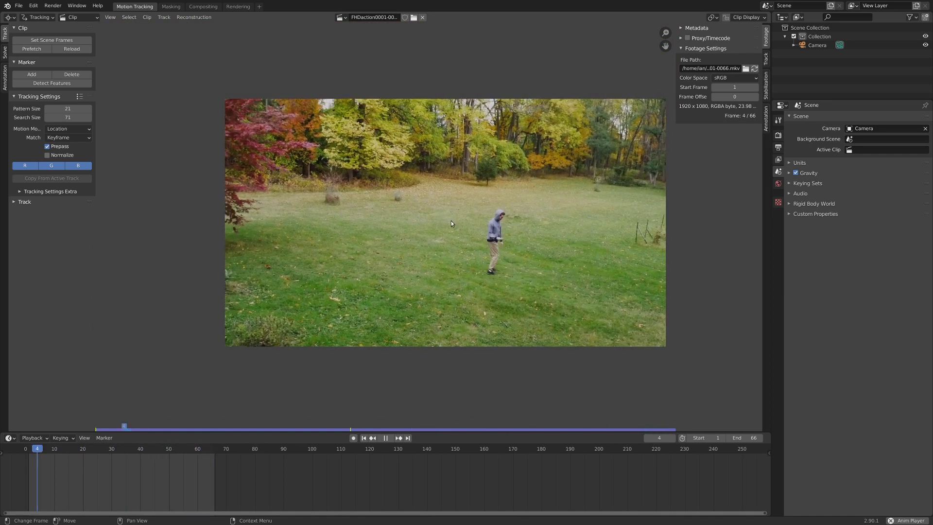
{"action": "scroll", "coordinate": [471, 229], "scroll_direction": "down", "scroll_amount": 2}
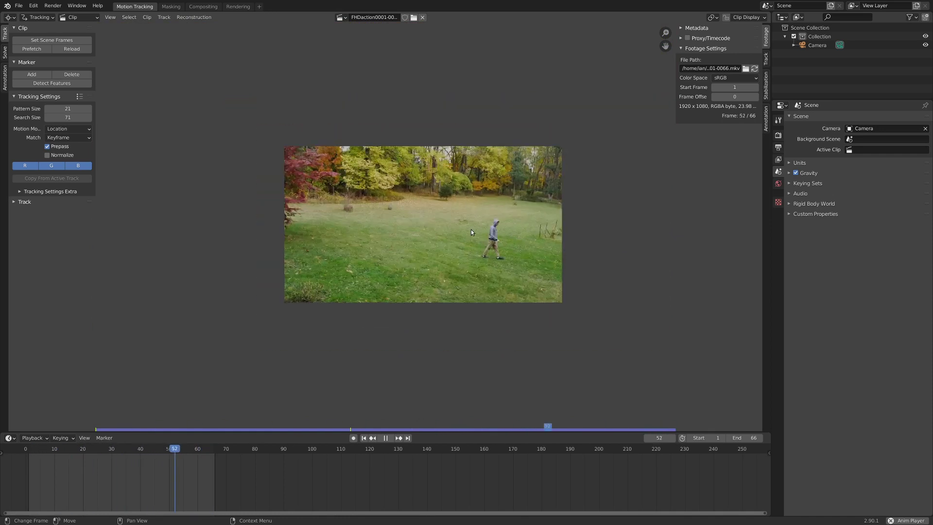
{"action": "scroll", "coordinate": [471, 229], "scroll_direction": "up", "scroll_amount": 2}
{"action": "middle_click_drag", "start_coordinate": [470, 229], "coordinate": [419, 233]}
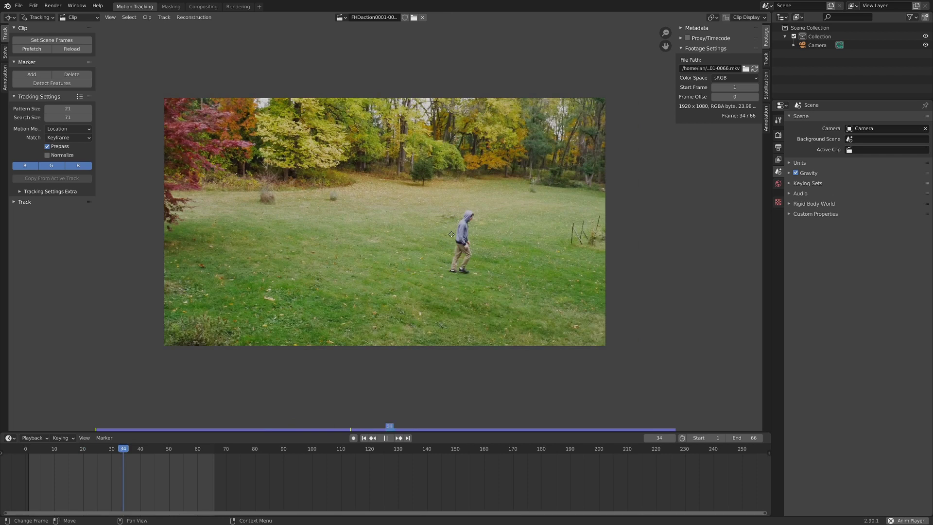
{"action": "scroll", "coordinate": [441, 270], "scroll_direction": "up", "scroll_amount": 1}
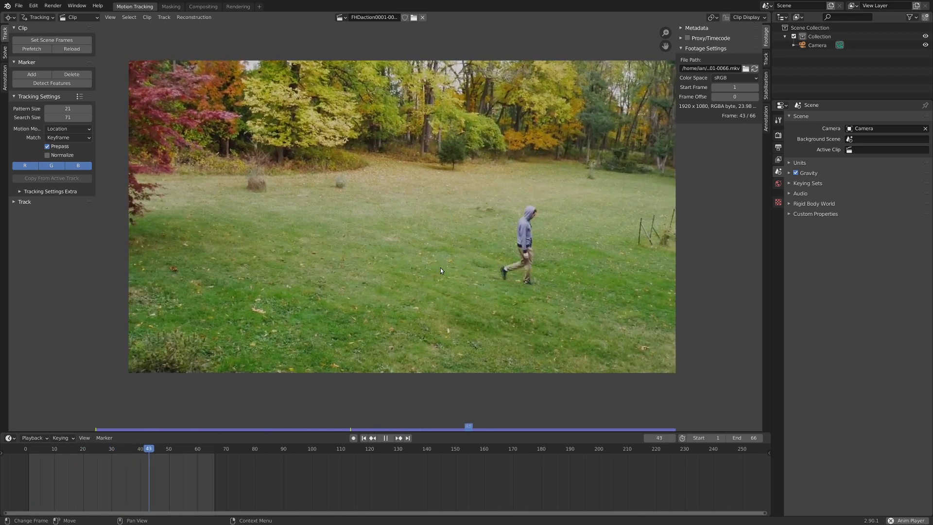
{"action": "scroll", "coordinate": [447, 204], "scroll_direction": "down", "scroll_amount": 2}
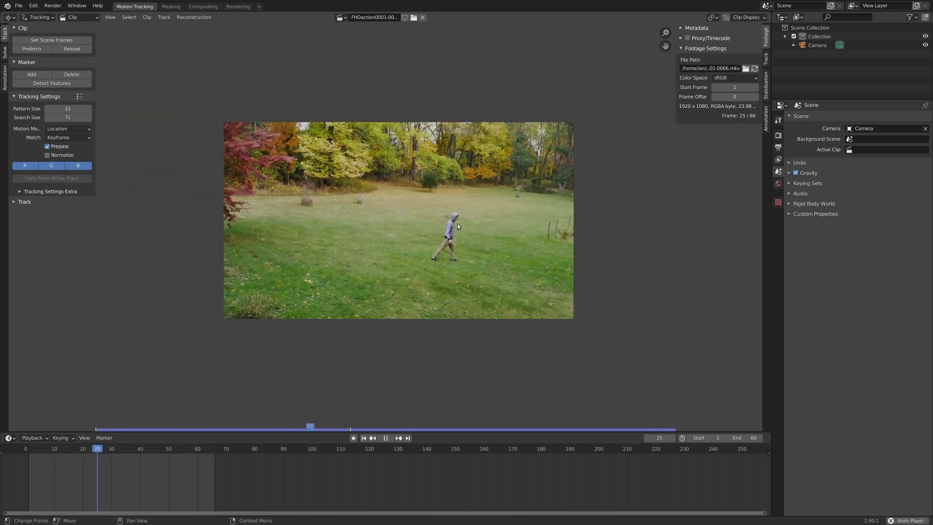
{"action": "scroll", "coordinate": [456, 223], "scroll_direction": "up", "scroll_amount": 2}
{"action": "key", "text": "space"}
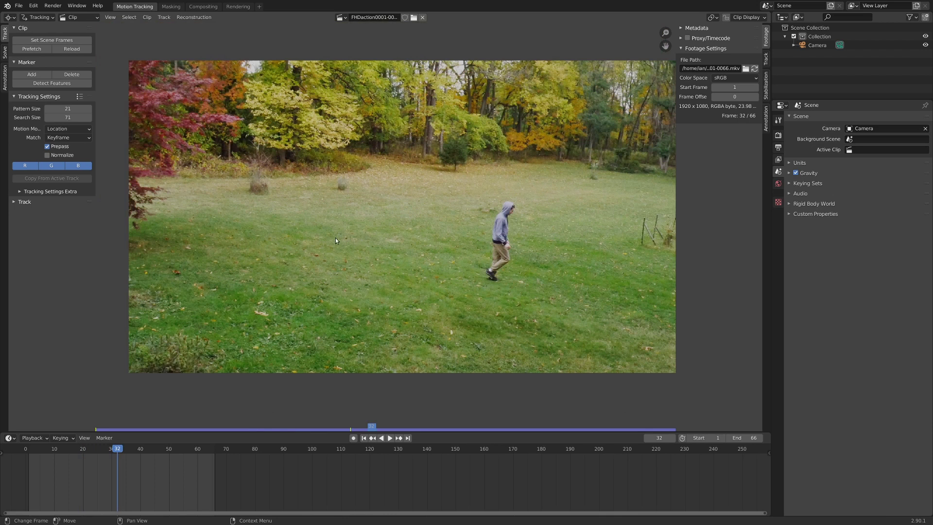
Set Render Properties > Color Management View Transform from Filmic to Standard
{"action": "left_click", "coordinate": [779, 135]}
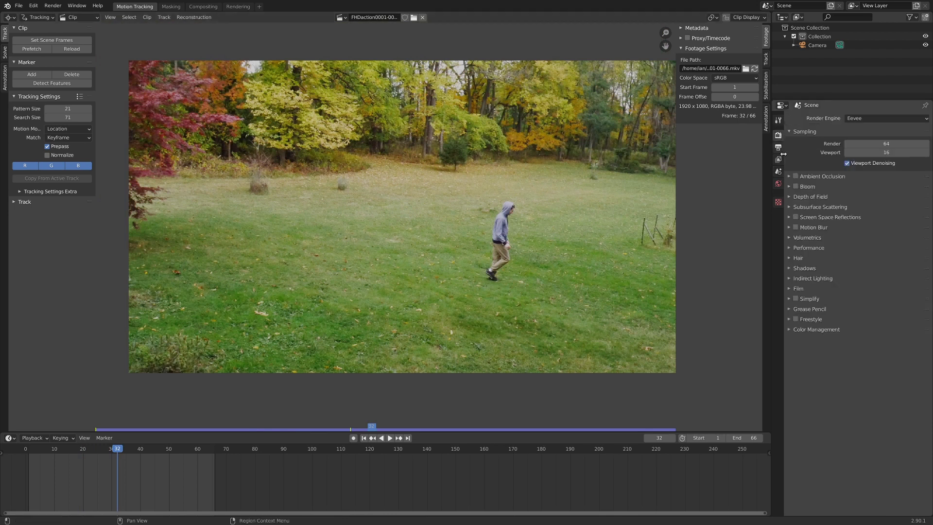
{"action": "left_click", "coordinate": [789, 331]}
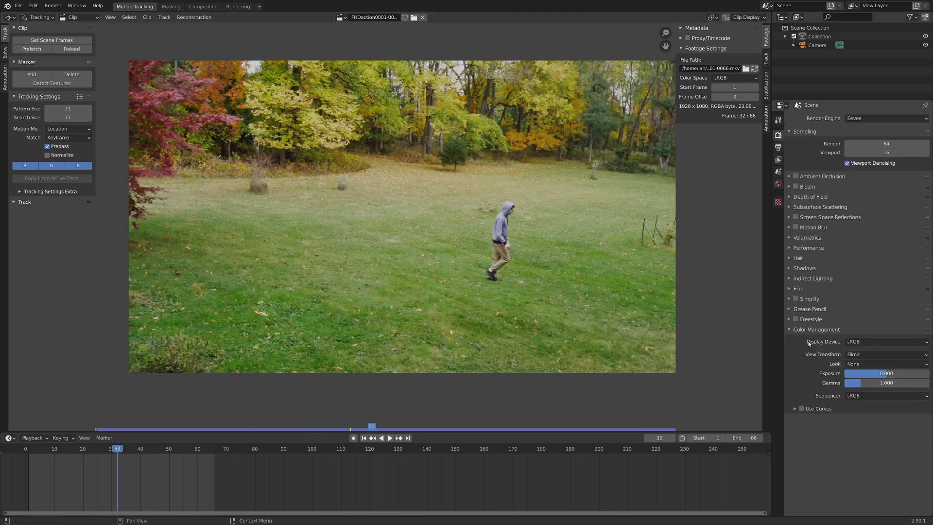
{"action": "left_click", "coordinate": [870, 355]}
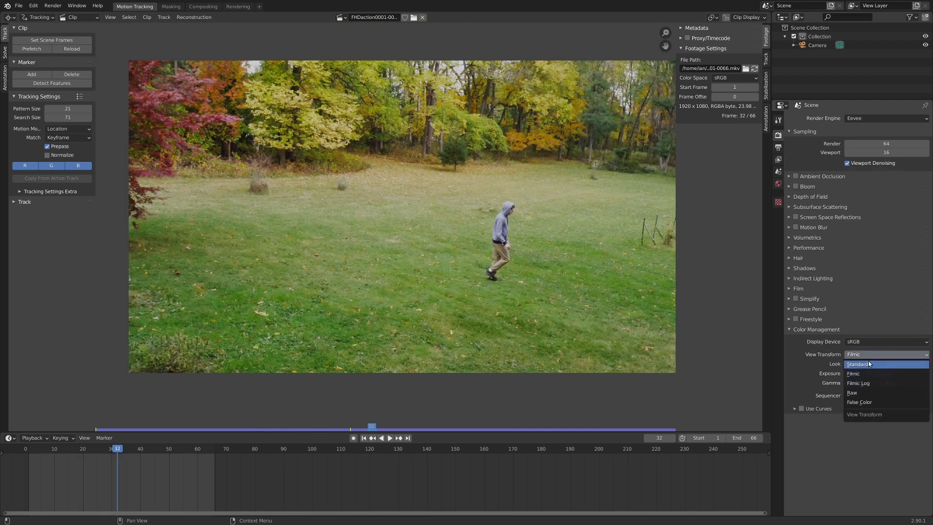
{"action": "left_click", "coordinate": [869, 364]}
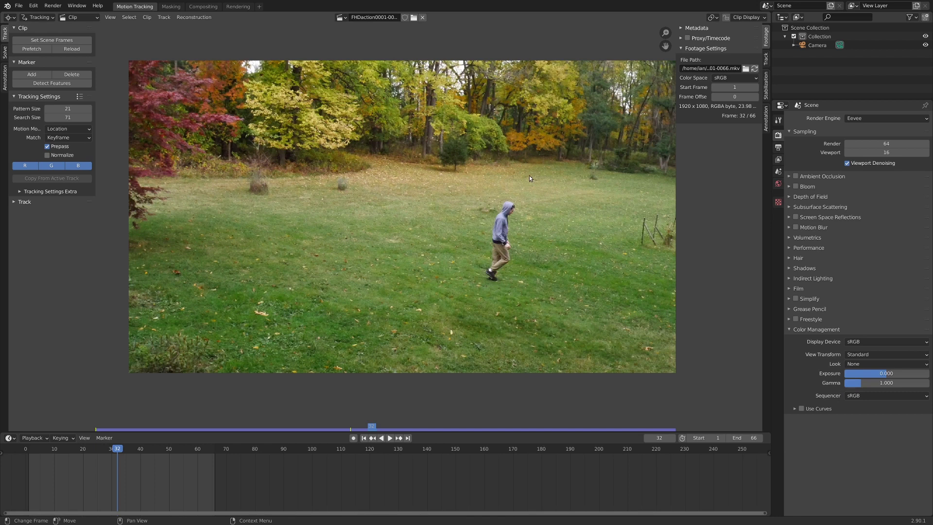
{"action": "scroll", "coordinate": [529, 175], "scroll_direction": "up", "scroll_amount": 3}
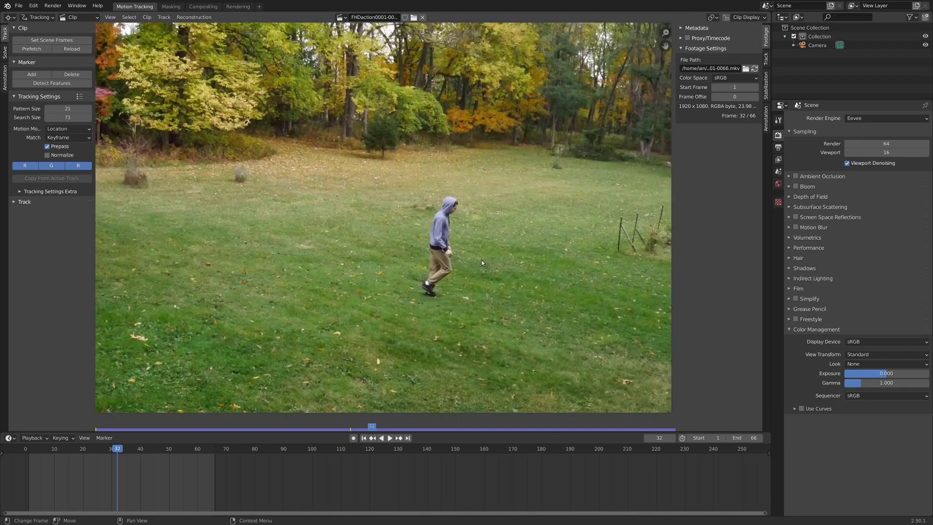
{"action": "middle_click_drag", "start_coordinate": [482, 260], "coordinate": [429, 264]}
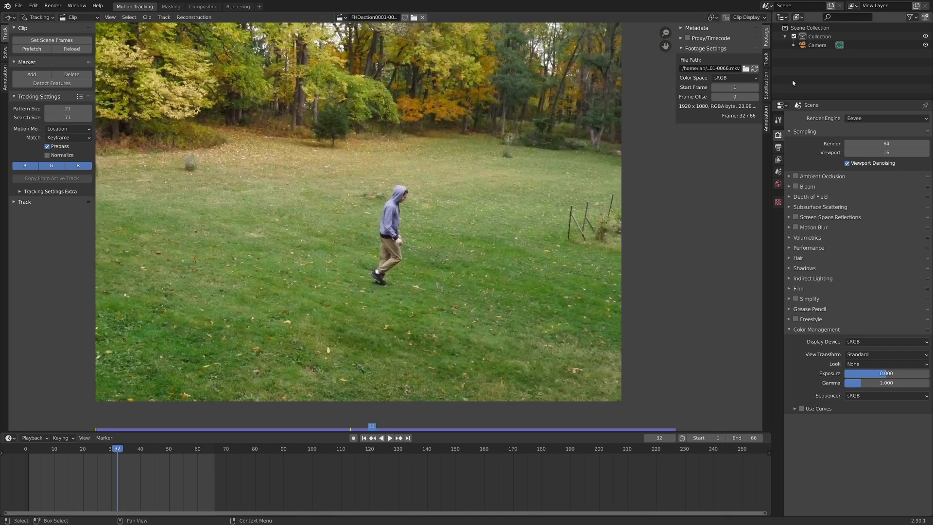
Go to frame 66 and add a tracking marker on a grass feature
{"action": "key", "text": "space"}
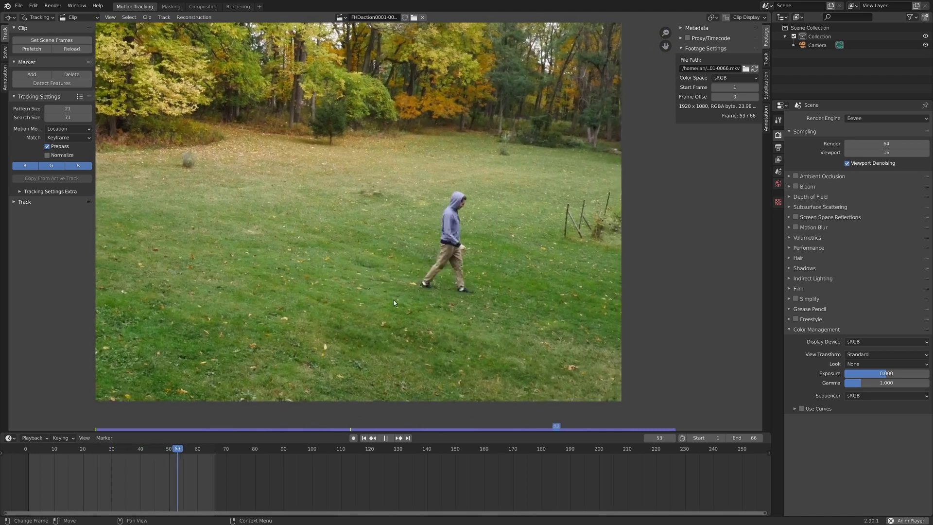
{"action": "scroll", "coordinate": [413, 290], "scroll_direction": "up", "scroll_amount": 1}
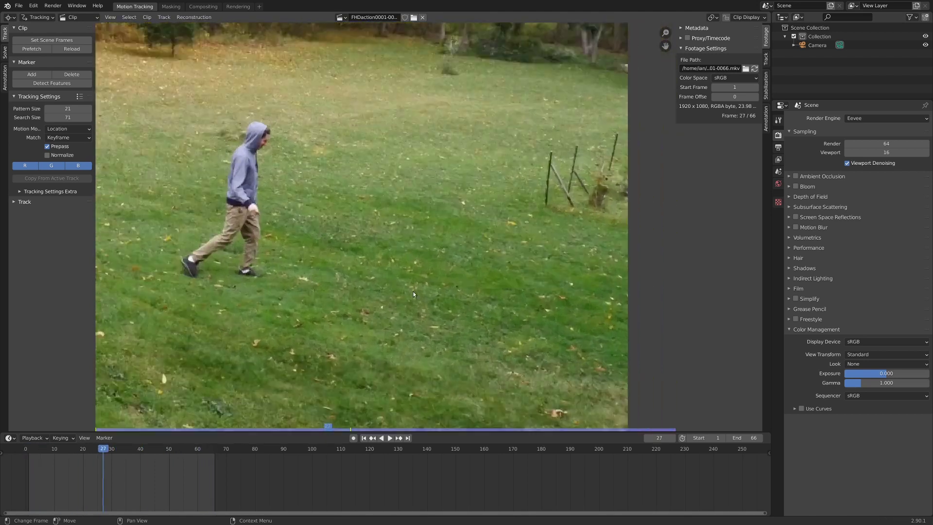
{"action": "left_click", "coordinate": [210, 474]}
{"action": "left_click_drag", "start_coordinate": [209, 474], "coordinate": [214, 476]}
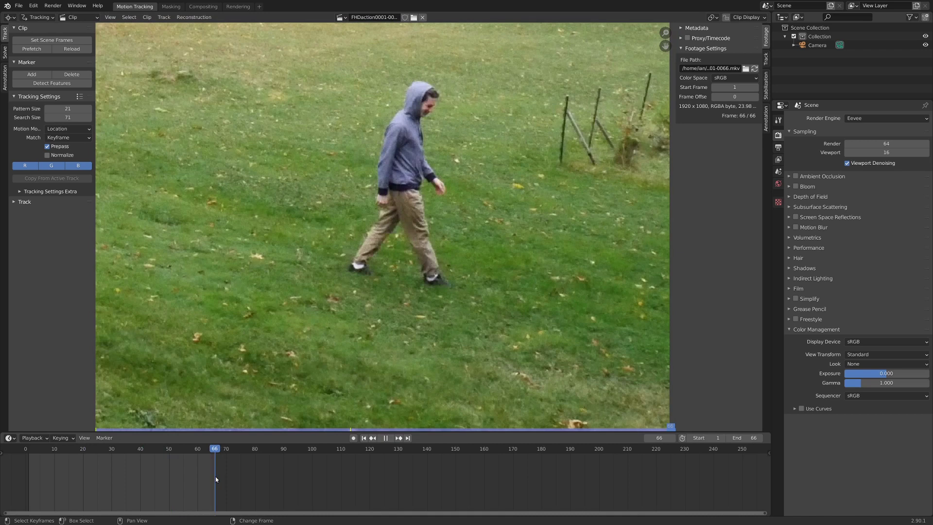
{"action": "scroll", "coordinate": [445, 276], "scroll_direction": "up", "scroll_amount": 4}
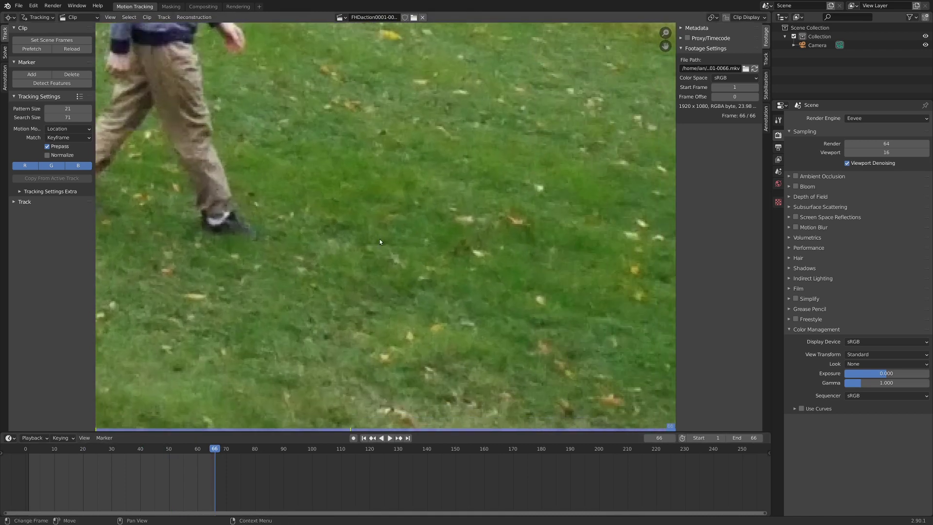
{"action": "left_click", "coordinate": [403, 257], "text": "ctrl"}
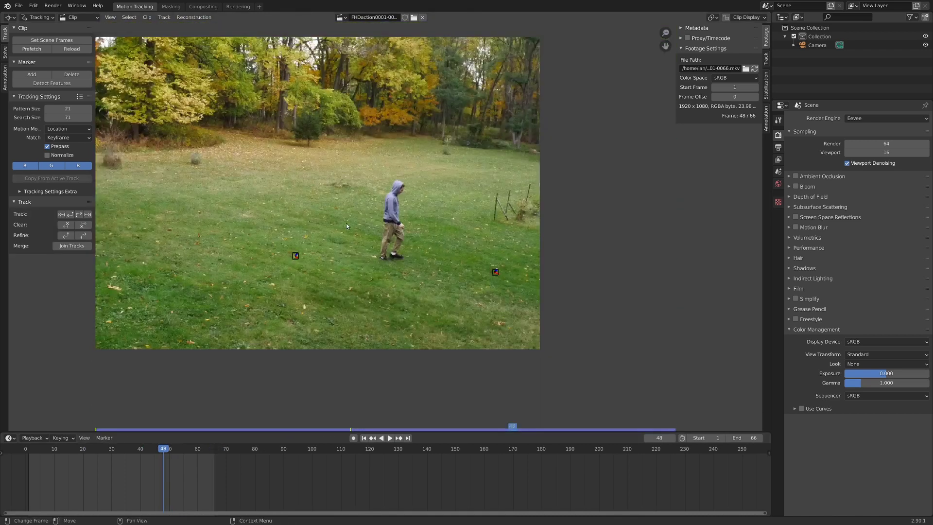
{"action": "scroll", "coordinate": [346, 225], "scroll_direction": "up", "scroll_amount": 1}
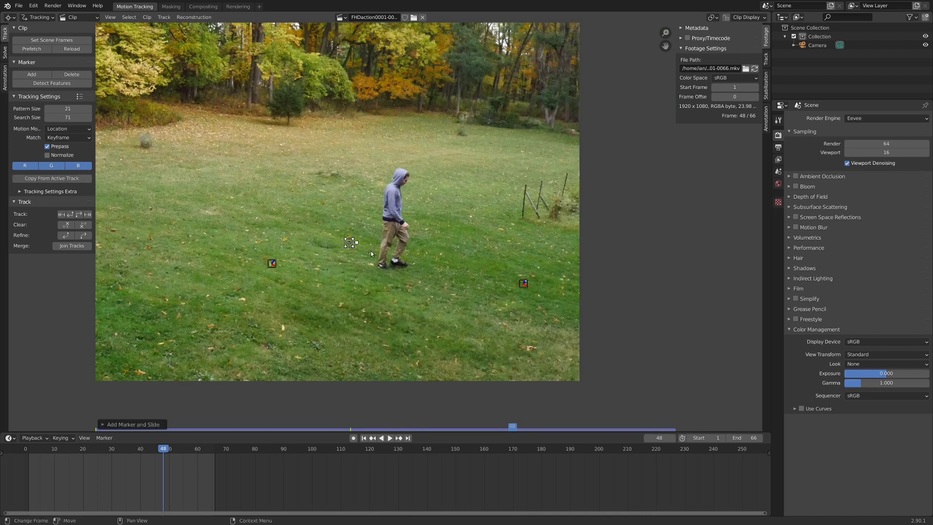
{"action": "scroll", "coordinate": [381, 229], "scroll_direction": "up", "scroll_amount": 4}
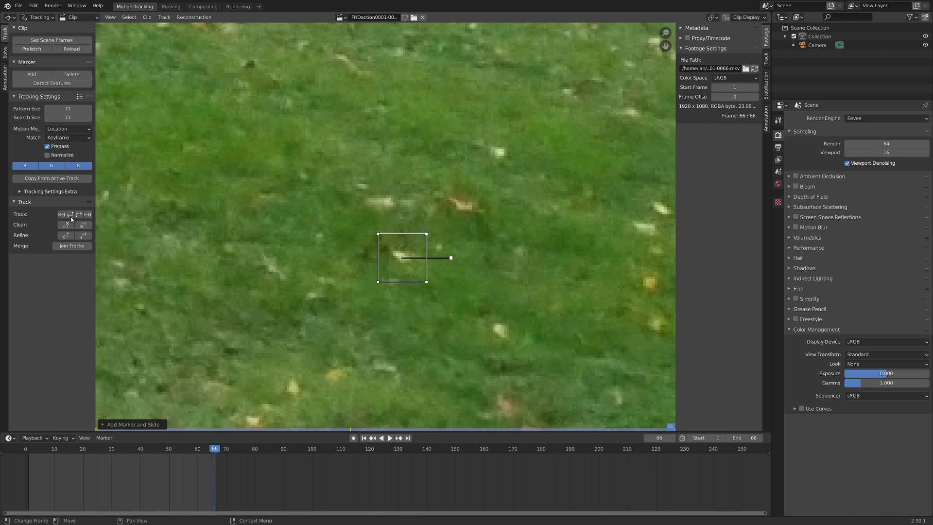
Track the grass marker backwards to frame 1, lock the view and review it
{"action": "left_click", "coordinate": [70, 214]}
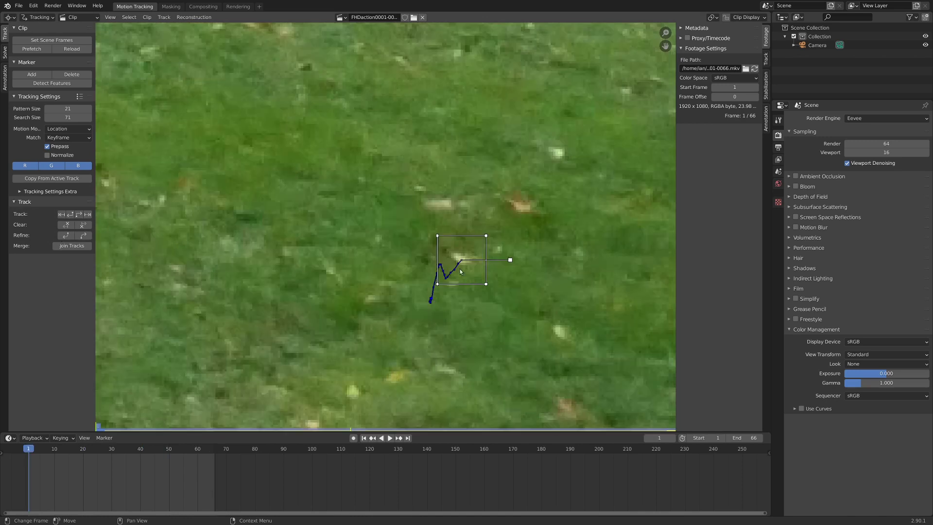
{"action": "key", "text": "l"}
{"action": "key", "text": "space"}
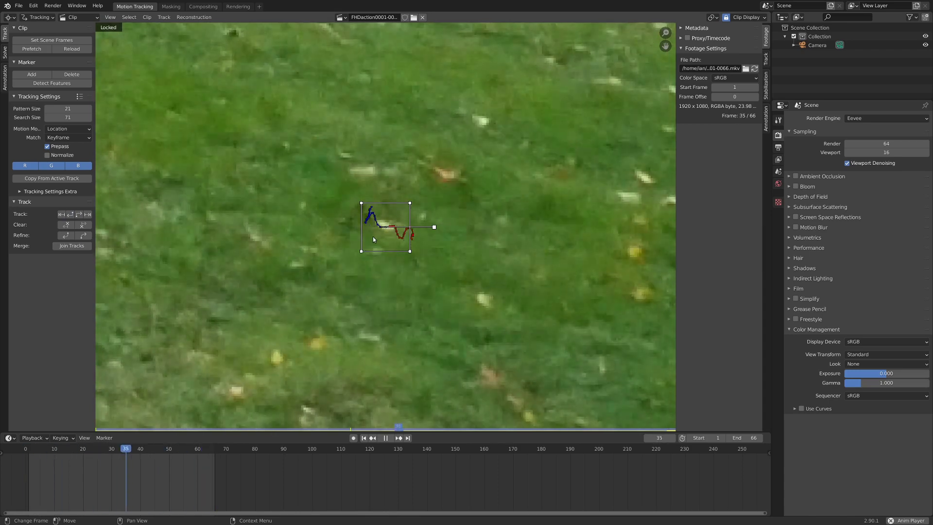
{"action": "scroll", "coordinate": [336, 238], "scroll_direction": "down", "scroll_amount": 3}
{"action": "key", "text": "space"}
Add a second grass marker at the first frame and track it forward through the clip
{"action": "left_click", "coordinate": [43, 491]}
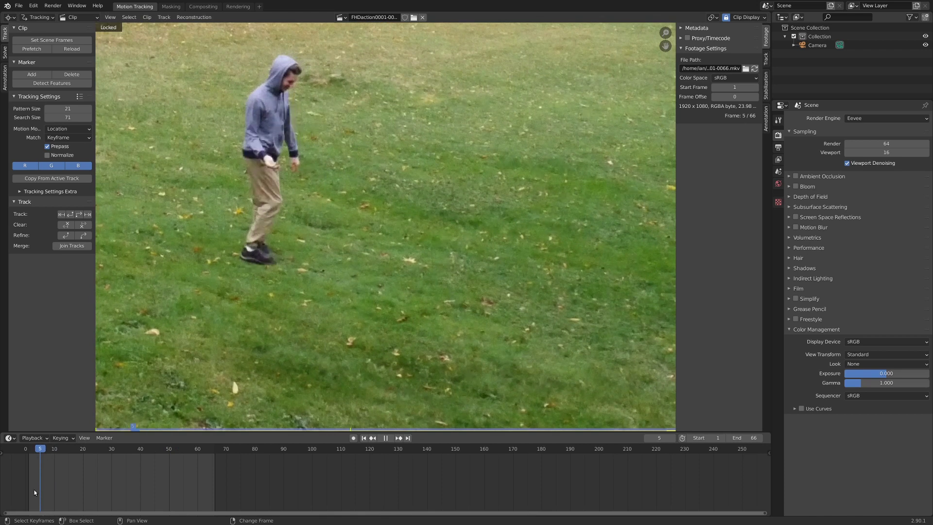
{"action": "key", "text": "Escape"}
{"action": "scroll", "coordinate": [317, 270], "scroll_direction": "up", "scroll_amount": 6}
{"action": "left_click", "coordinate": [293, 278], "text": "ctrl"}
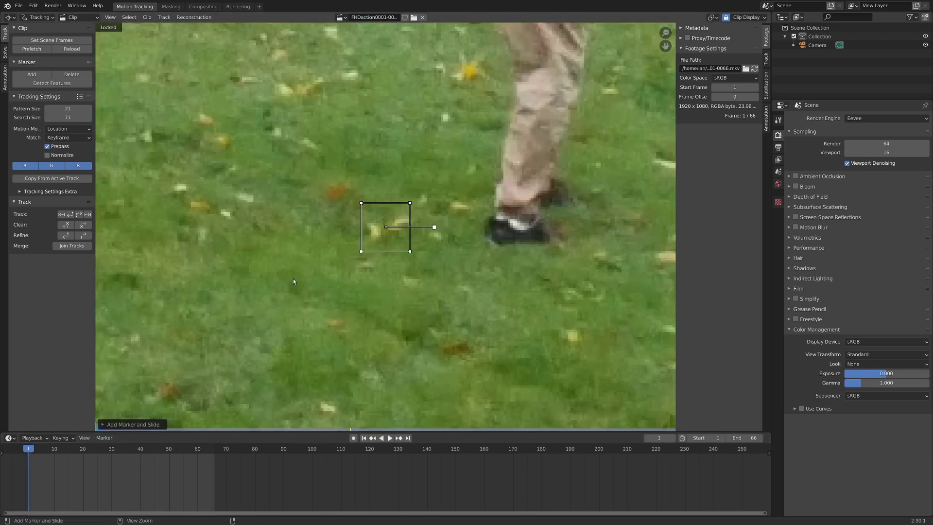
{"action": "left_click", "coordinate": [78, 214]}
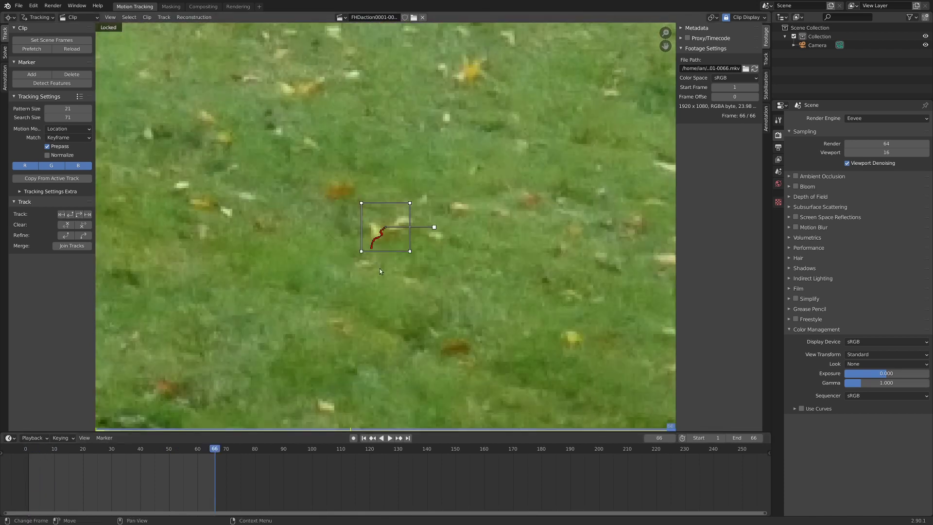
{"action": "scroll", "coordinate": [381, 268], "scroll_direction": "down", "scroll_amount": 7}
Review both tracks in playback, stopping at frame 48, and pan toward the walker
{"action": "key", "text": "space"}
{"action": "scroll", "coordinate": [414, 263], "scroll_direction": "up", "scroll_amount": 1}
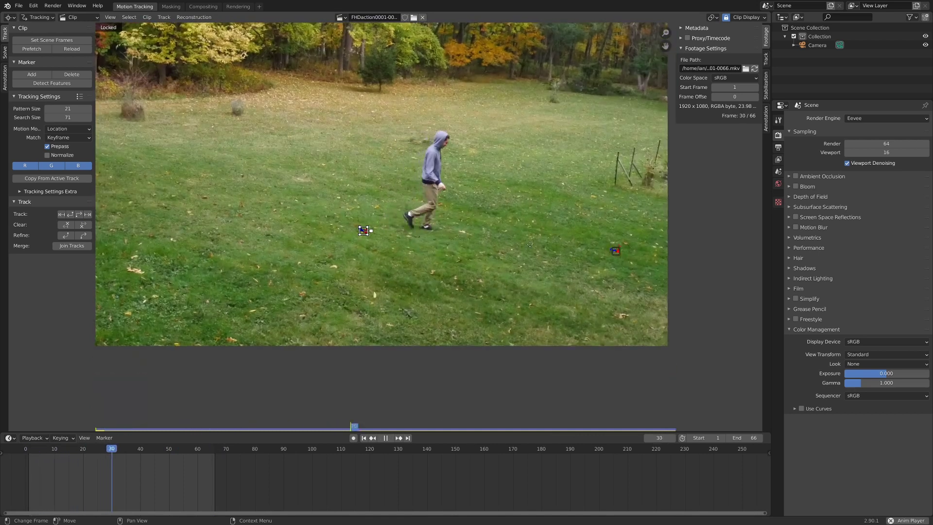
{"action": "scroll", "coordinate": [438, 248], "scroll_direction": "up", "scroll_amount": 1}
{"action": "key", "text": "space"}
{"action": "scroll", "coordinate": [358, 320], "scroll_direction": "up", "scroll_amount": 1}
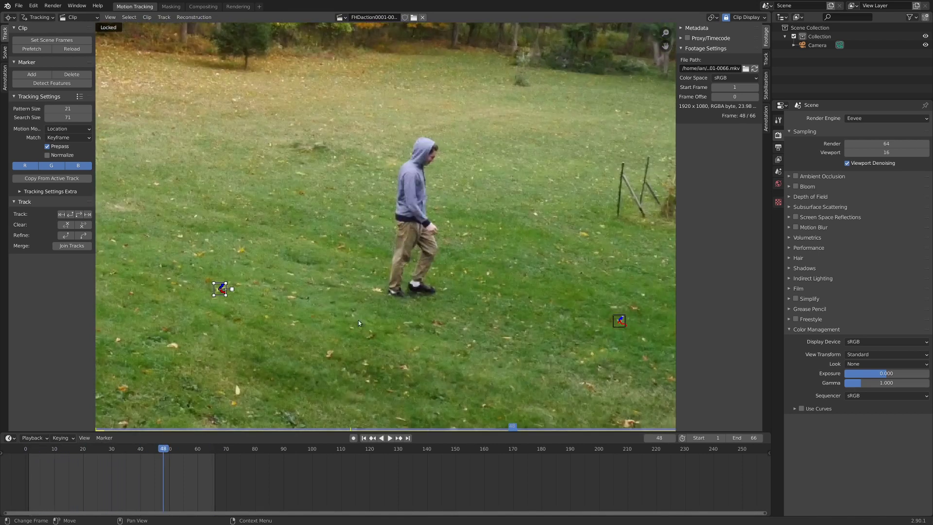
{"action": "scroll", "coordinate": [463, 278], "scroll_direction": "up", "scroll_amount": 1}
{"action": "middle_click_drag", "start_coordinate": [437, 233], "coordinate": [408, 292]}
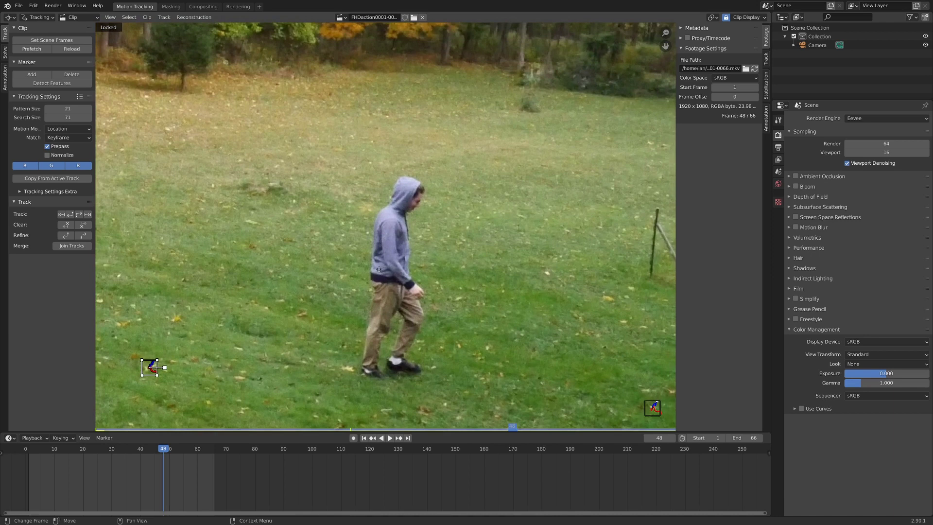
Unlock the view, add a marker on the walker's hood and track it forward to frame 66
{"action": "scroll", "coordinate": [403, 193], "scroll_direction": "up", "scroll_amount": 3}
{"action": "scroll", "coordinate": [399, 187], "scroll_direction": "up", "scroll_amount": 4}
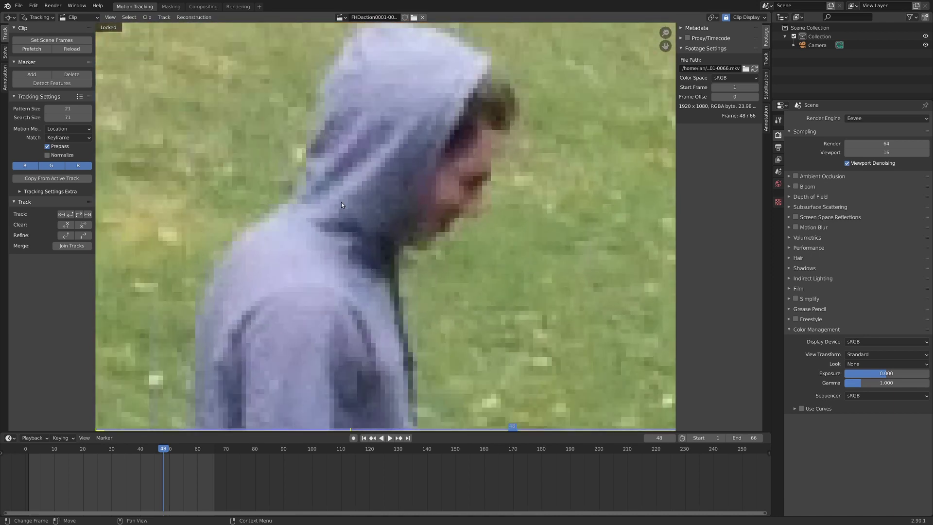
{"action": "scroll", "coordinate": [346, 226], "scroll_direction": "down", "scroll_amount": 4}
{"action": "key", "text": "l"}
{"action": "scroll", "coordinate": [339, 223], "scroll_direction": "up", "scroll_amount": 1}
{"action": "left_click", "coordinate": [352, 218], "text": "ctrl"}
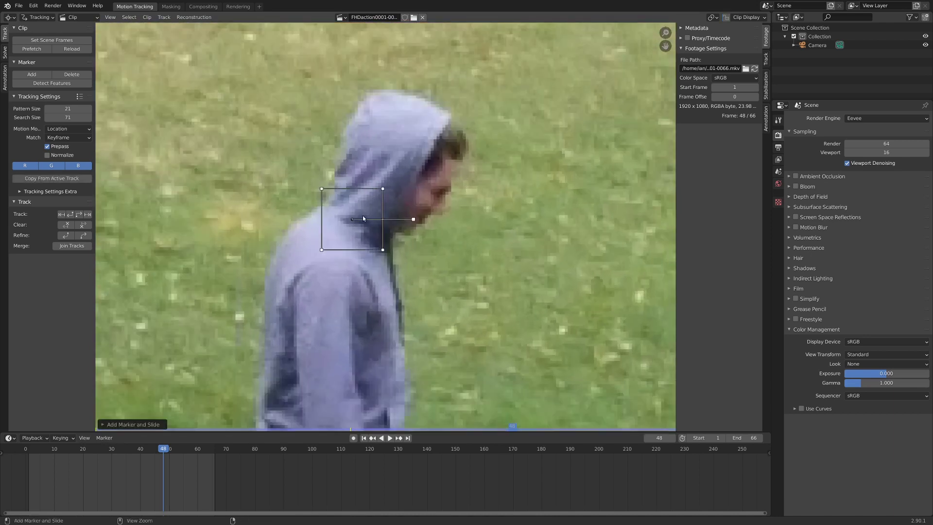
{"action": "left_click", "coordinate": [350, 221]}
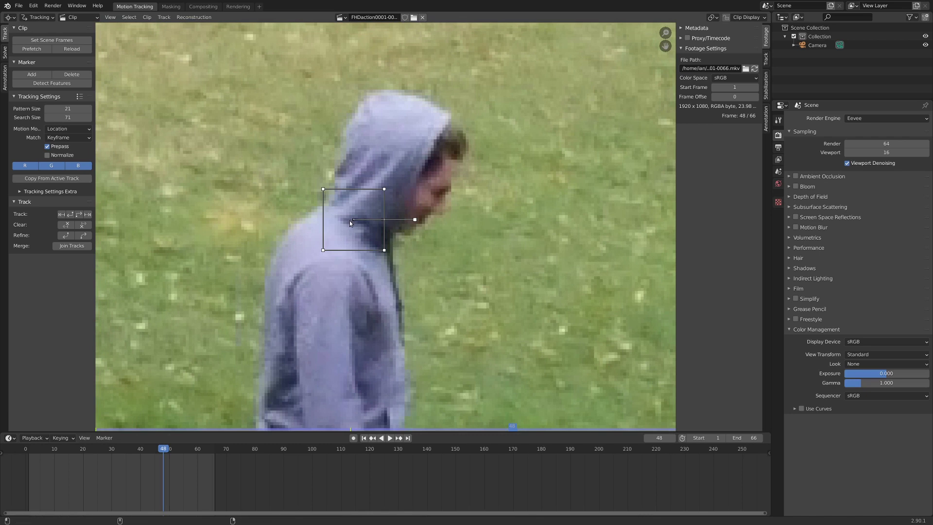
{"action": "key", "text": "ctrl+t"}
Track the head marker backwards from frame 48 to frame 1, then lock the view and play
{"action": "scroll", "coordinate": [351, 221], "scroll_direction": "down", "scroll_amount": 4}
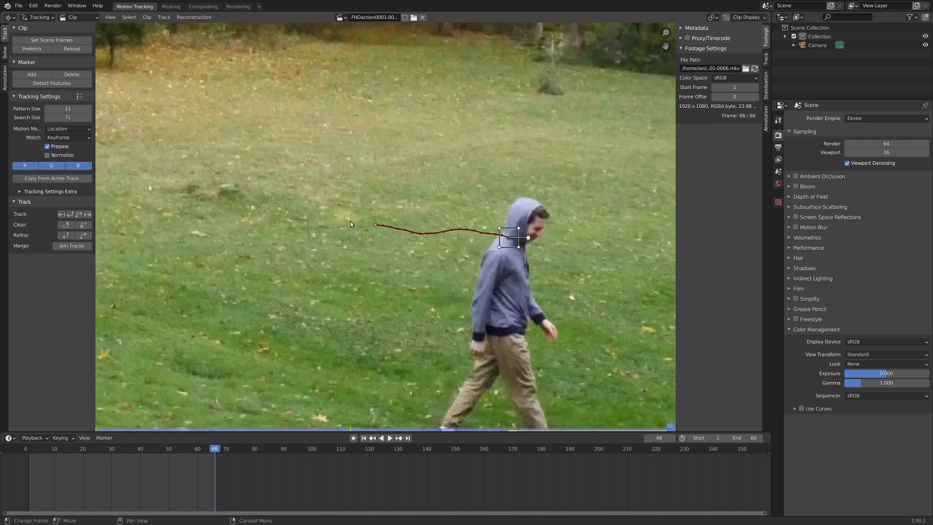
{"action": "left_click", "coordinate": [512, 429]}
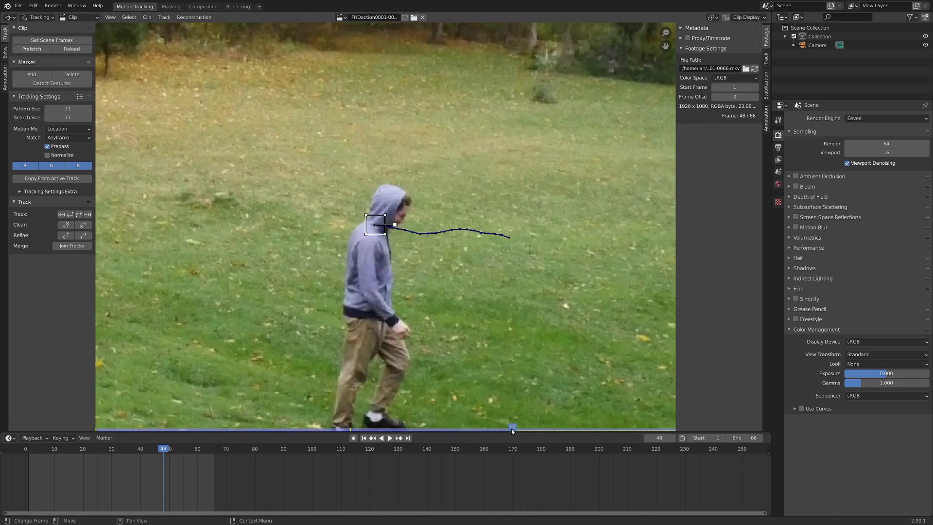
{"action": "left_click", "coordinate": [74, 215]}
{"action": "scroll", "coordinate": [282, 310], "scroll_direction": "down", "scroll_amount": 5}
{"action": "scroll", "coordinate": [287, 309], "scroll_direction": "up", "scroll_amount": 1}
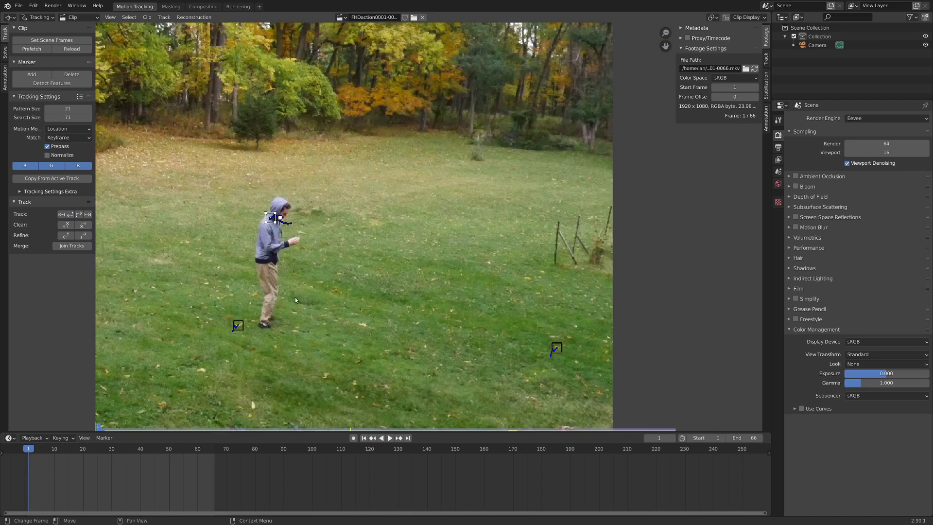
{"action": "key", "text": "l"}
{"action": "key", "text": "space"}
{"action": "scroll", "coordinate": [339, 259], "scroll_direction": "up", "scroll_amount": 2}
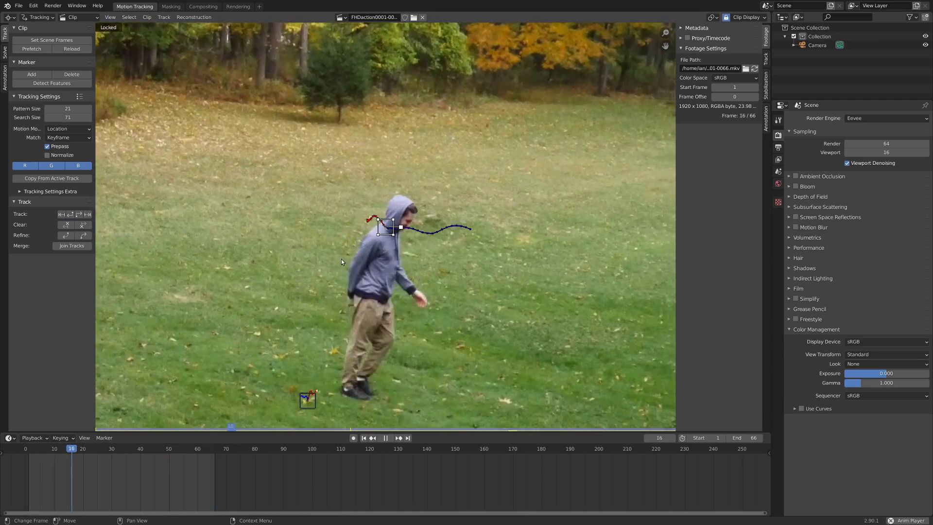
{"action": "scroll", "coordinate": [341, 258], "scroll_direction": "up", "scroll_amount": 3}
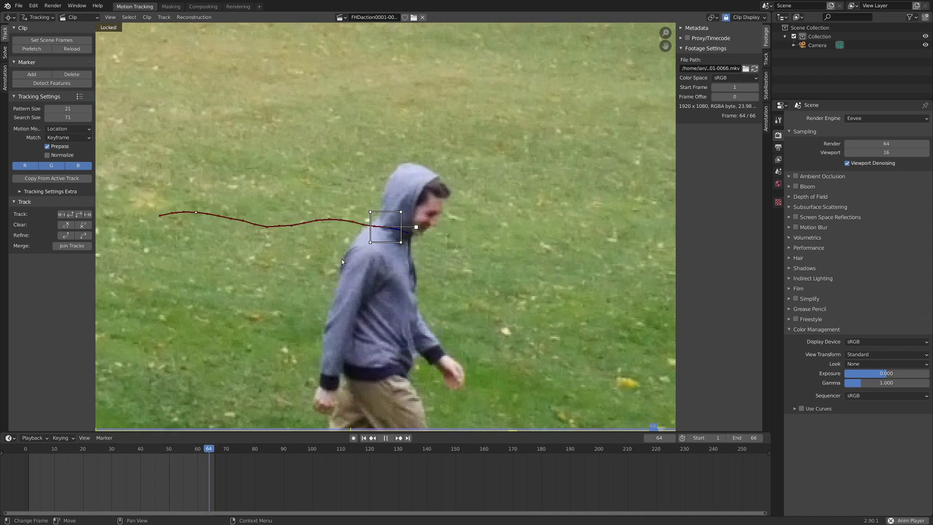
{"action": "scroll", "coordinate": [342, 263], "scroll_direction": "down", "scroll_amount": 5}
{"action": "key", "text": "space"}
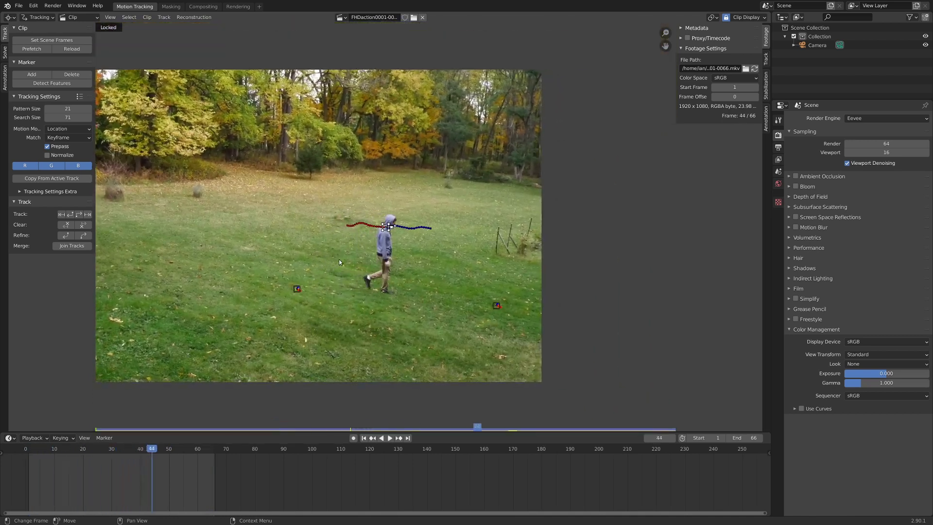
{"action": "scroll", "coordinate": [399, 243], "scroll_direction": "up", "scroll_amount": 3}
{"action": "scroll", "coordinate": [399, 238], "scroll_direction": "down", "scroll_amount": 4}
{"action": "scroll", "coordinate": [403, 236], "scroll_direction": "up", "scroll_amount": 1}
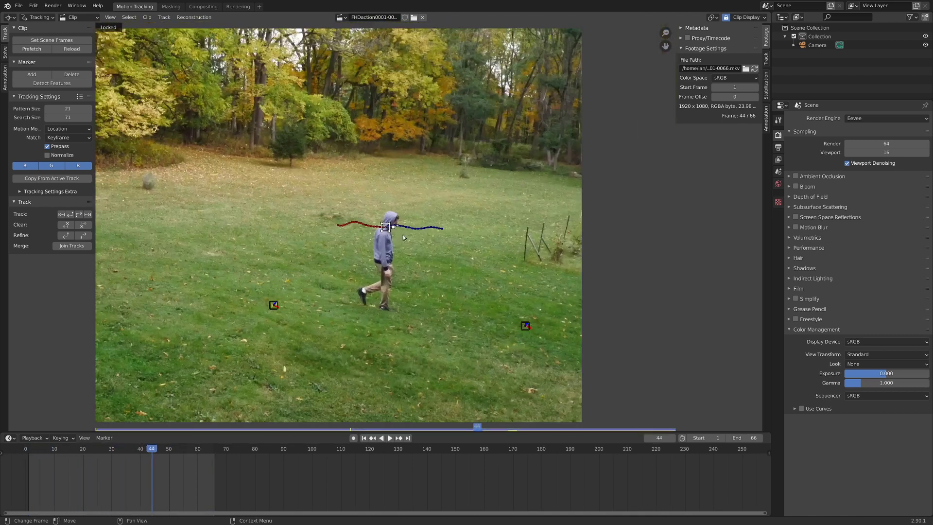
{"action": "scroll", "coordinate": [348, 243], "scroll_direction": "up", "scroll_amount": 1}
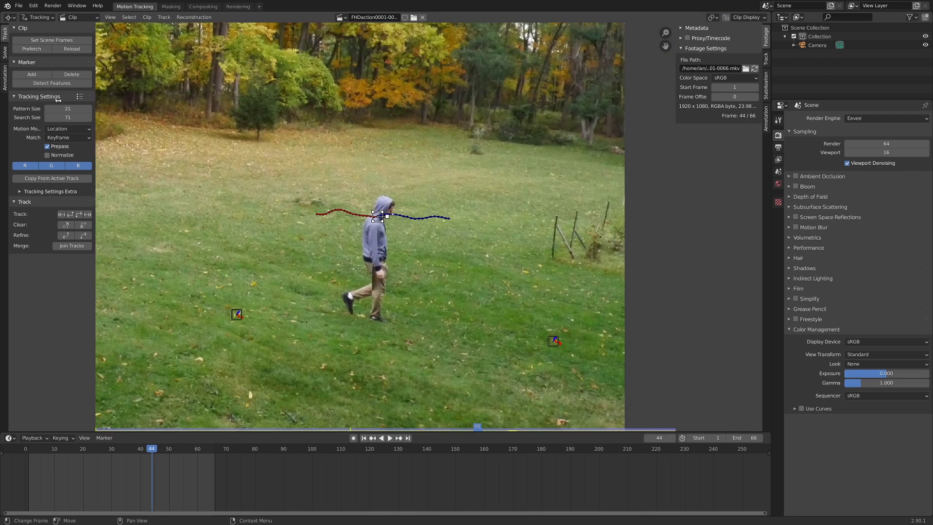
Switch to Mask mode, create a new mask and draw a closed spline around the walker
{"action": "left_click", "coordinate": [42, 18]}
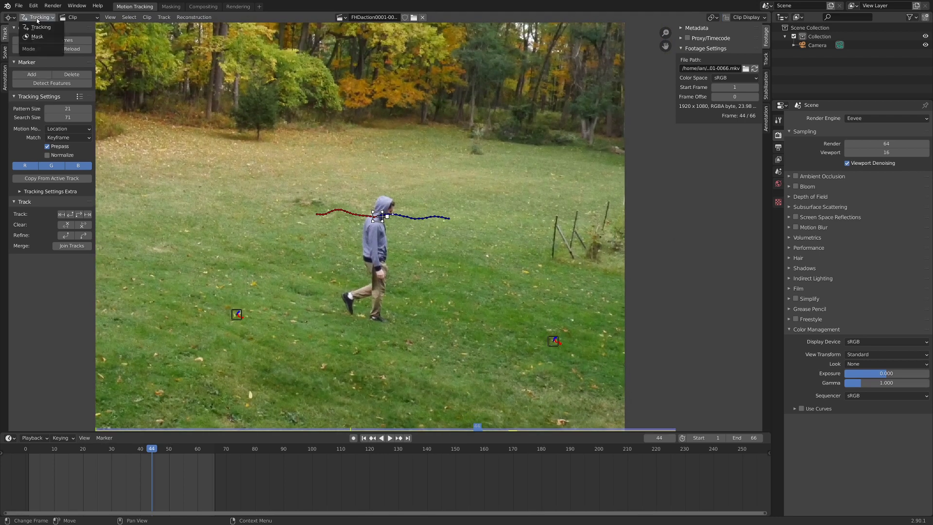
{"action": "left_click", "coordinate": [38, 37]}
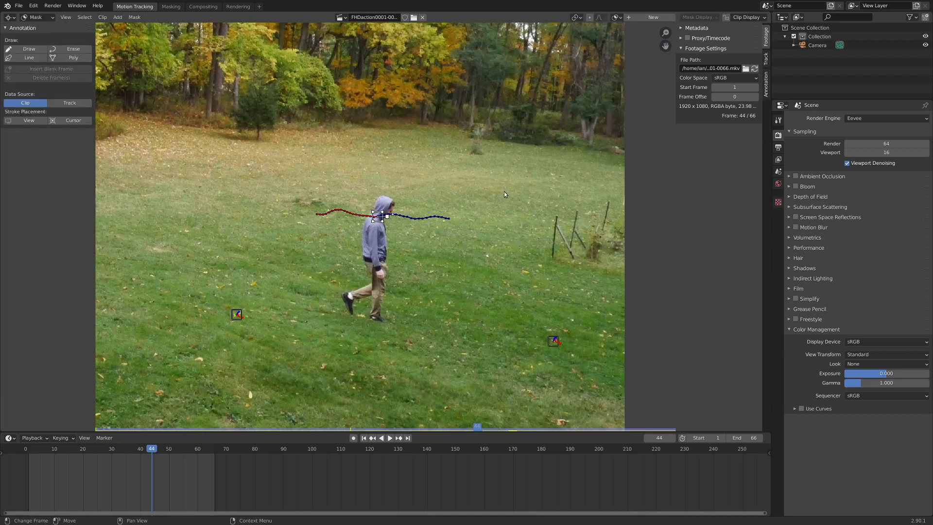
{"action": "left_click", "coordinate": [651, 18]}
{"action": "scroll", "coordinate": [405, 138], "scroll_direction": "up", "scroll_amount": 2}
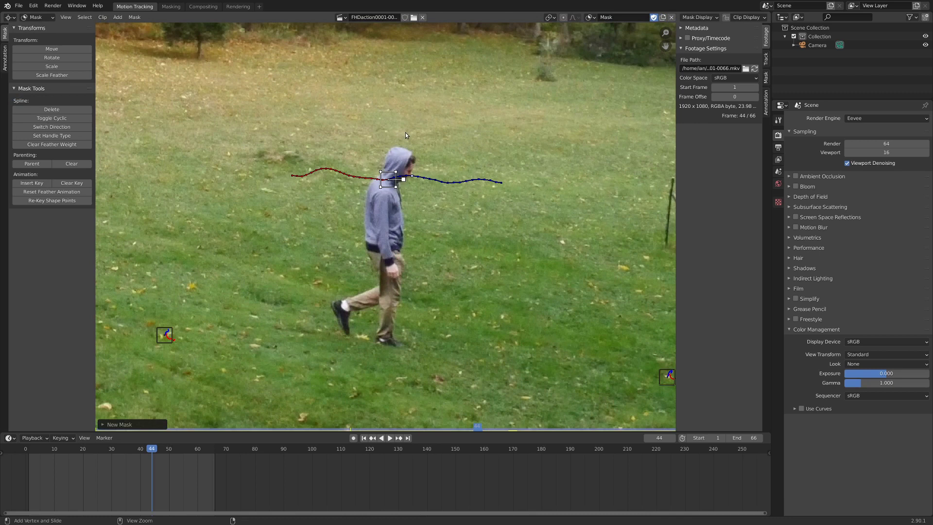
{"action": "left_click_drag", "start_coordinate": [405, 132], "coordinate": [338, 122]}
{"action": "left_click_drag", "start_coordinate": [294, 331], "coordinate": [315, 365]}
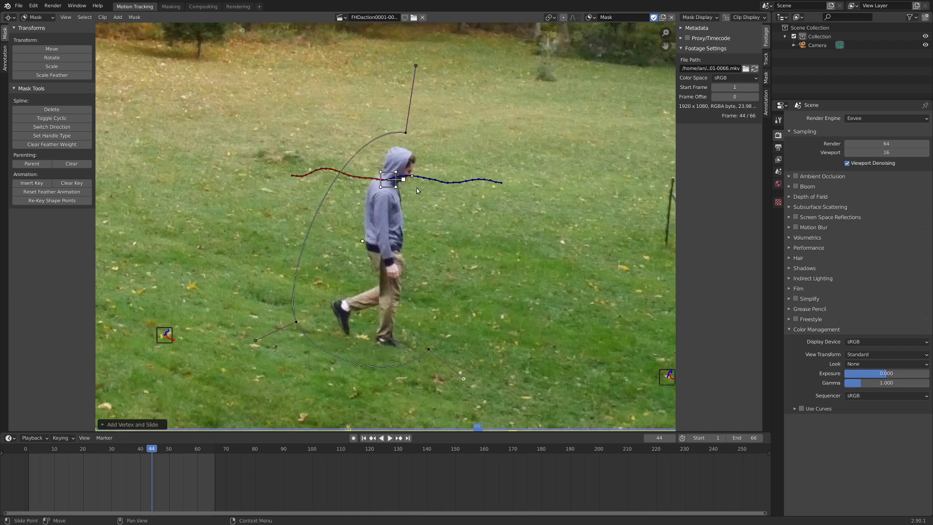
{"action": "key", "text": "alt+c"}
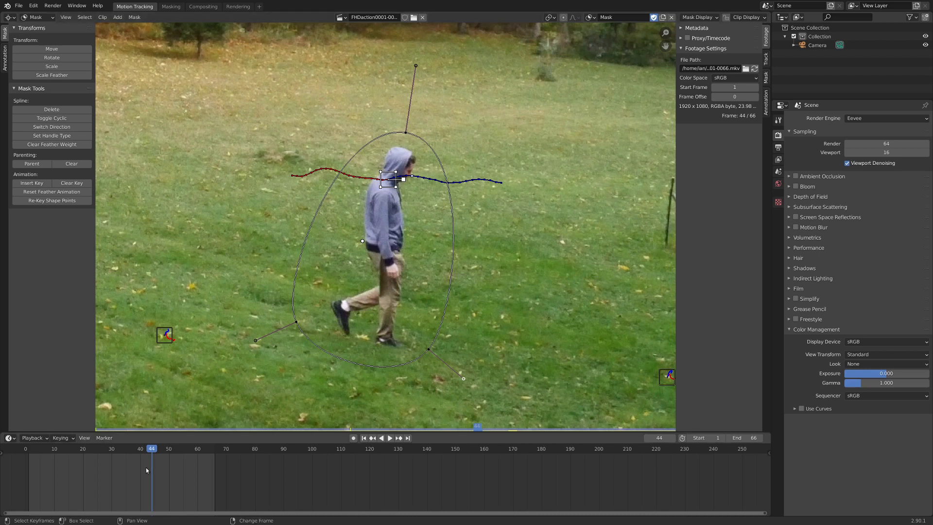
At frame 38, move the mask left and rotate it upright around the walker
{"action": "mouse_move", "coordinate": [145, 467]}
{"action": "right_mouse_down"}
{"action": "mouse_move", "coordinate": [107, 467]}
{"action": "mouse_move", "coordinate": [136, 465]}
{"action": "right_mouse_up"}
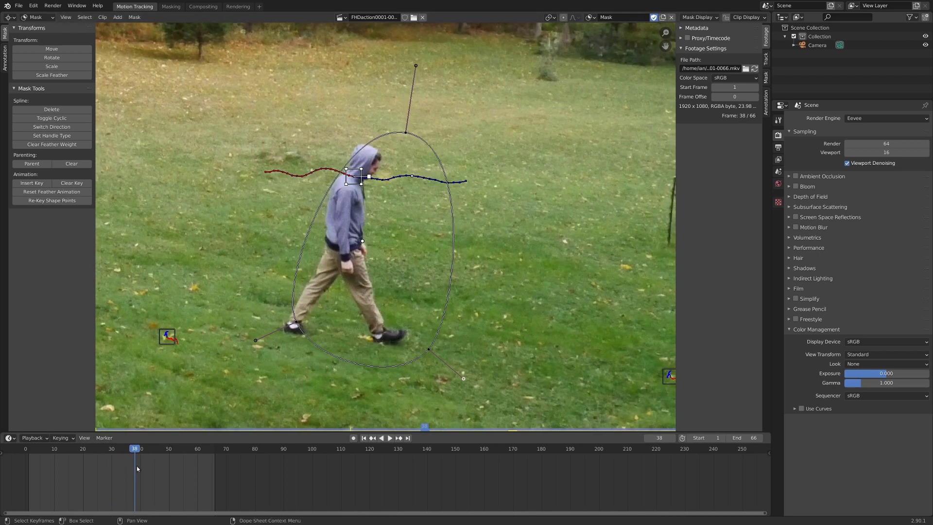
{"action": "key", "text": "g"}
{"action": "left_click", "coordinate": [389, 235]}
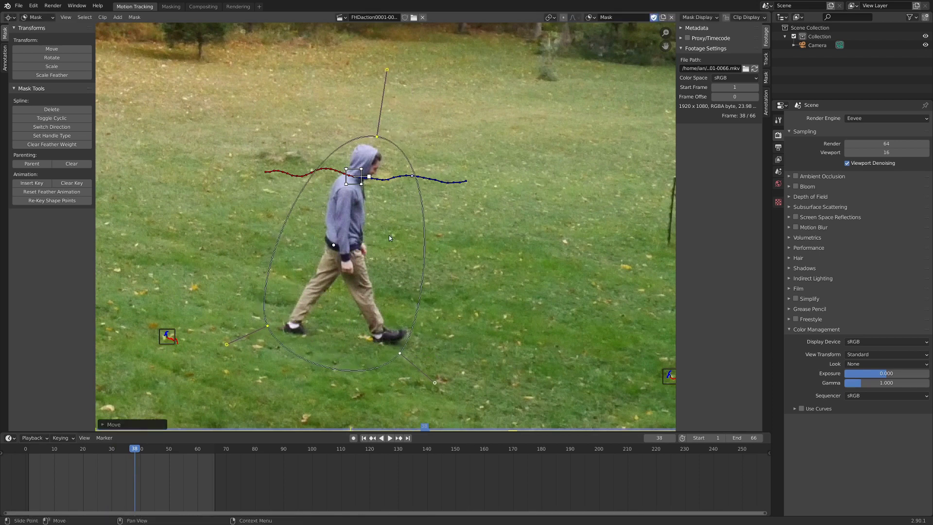
{"action": "key", "text": "r"}
{"action": "left_click", "coordinate": [355, 270]}
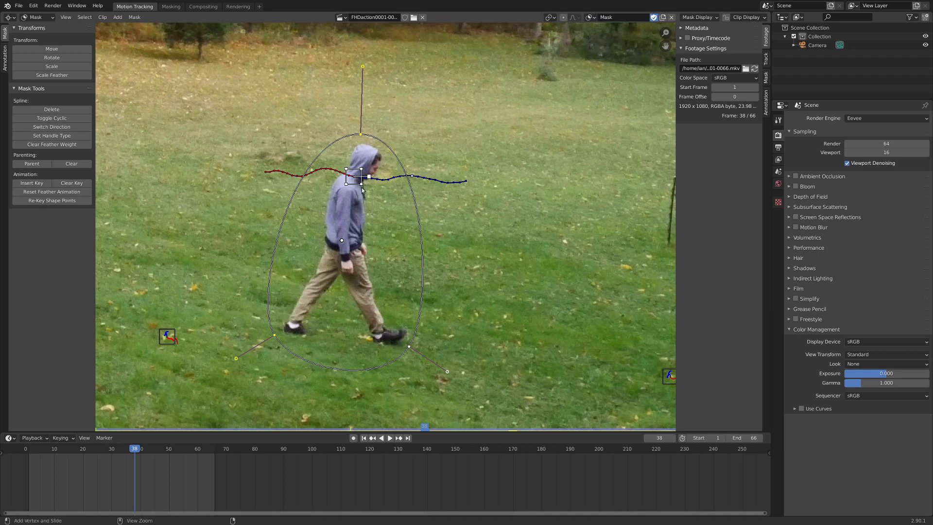
Play and scrub the clip to frame 28, checking the mask follows the walker
{"action": "key", "text": "space"}
{"action": "scroll", "coordinate": [362, 198], "scroll_direction": "down", "scroll_amount": 4}
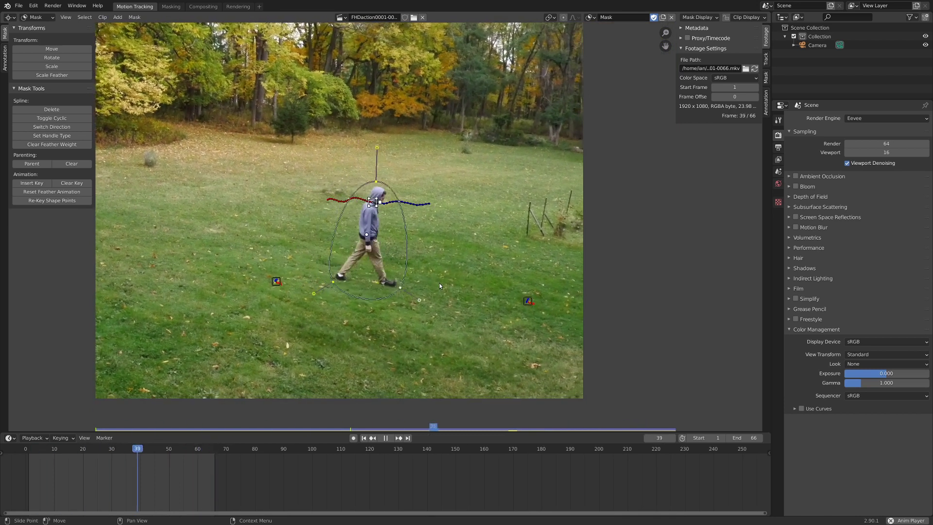
{"action": "scroll", "coordinate": [412, 281], "scroll_direction": "up", "scroll_amount": 2}
{"action": "key", "text": "Escape"}
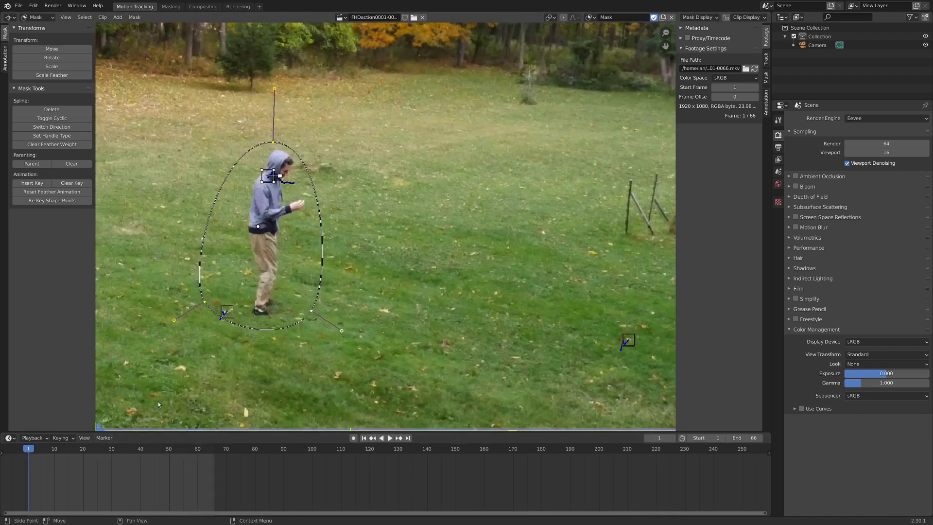
{"action": "mouse_move", "coordinate": [99, 454]}
{"action": "left_mouse_down"}
{"action": "mouse_move", "coordinate": [54, 463]}
{"action": "mouse_move", "coordinate": [123, 462]}
{"action": "mouse_move", "coordinate": [98, 464]}
{"action": "left_mouse_up"}
{"action": "scroll", "coordinate": [204, 299], "scroll_direction": "up", "scroll_amount": 5}
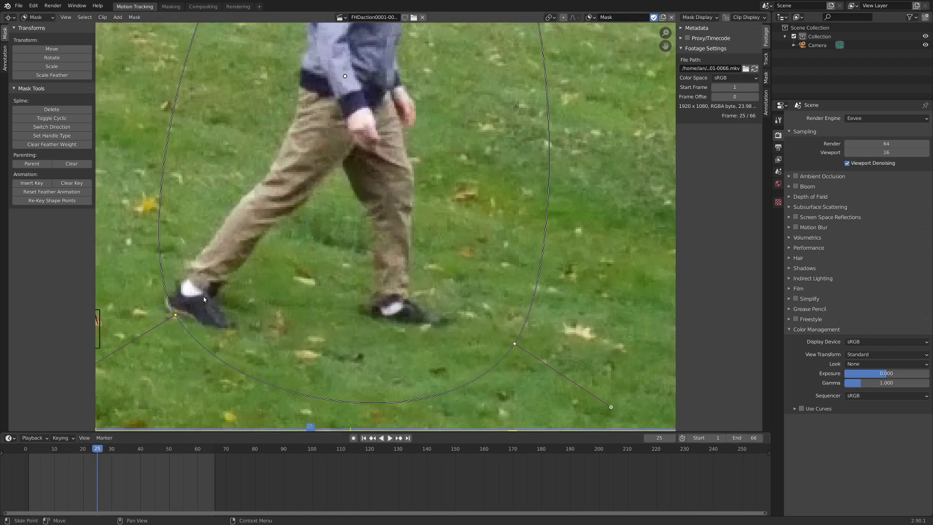
{"action": "scroll", "coordinate": [285, 302], "scroll_direction": "down", "scroll_amount": 6}
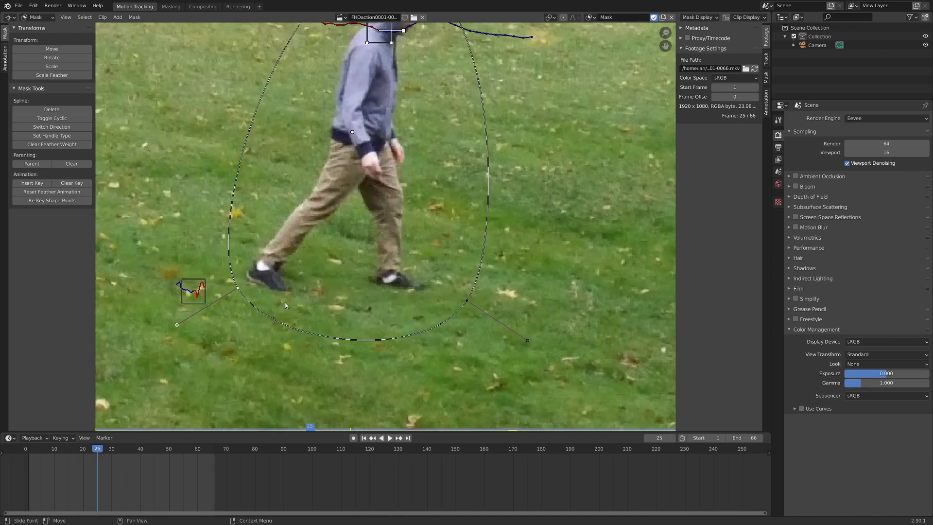
{"action": "scroll", "coordinate": [343, 299], "scroll_direction": "up", "scroll_amount": 3}
{"action": "key", "text": "space"}
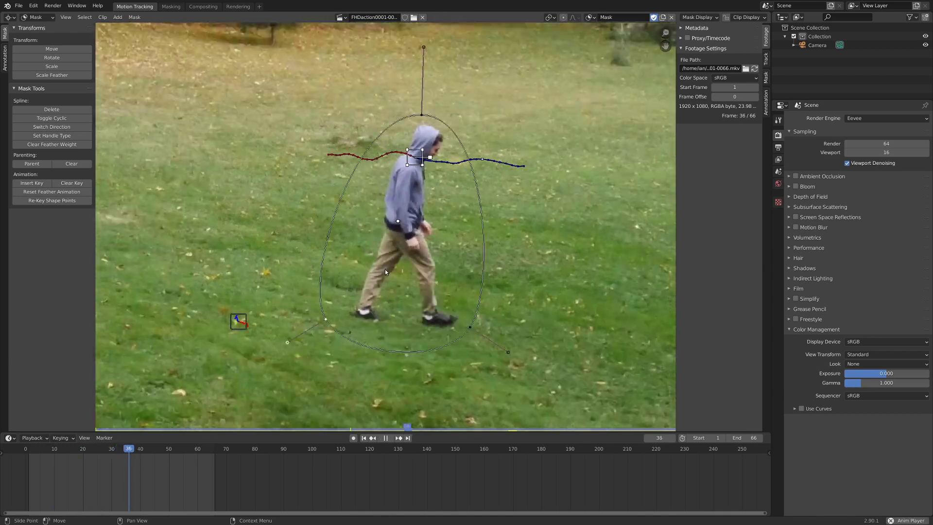
{"action": "scroll", "coordinate": [349, 267], "scroll_direction": "down", "scroll_amount": 4}
{"action": "scroll", "coordinate": [342, 266], "scroll_direction": "up", "scroll_amount": 4}
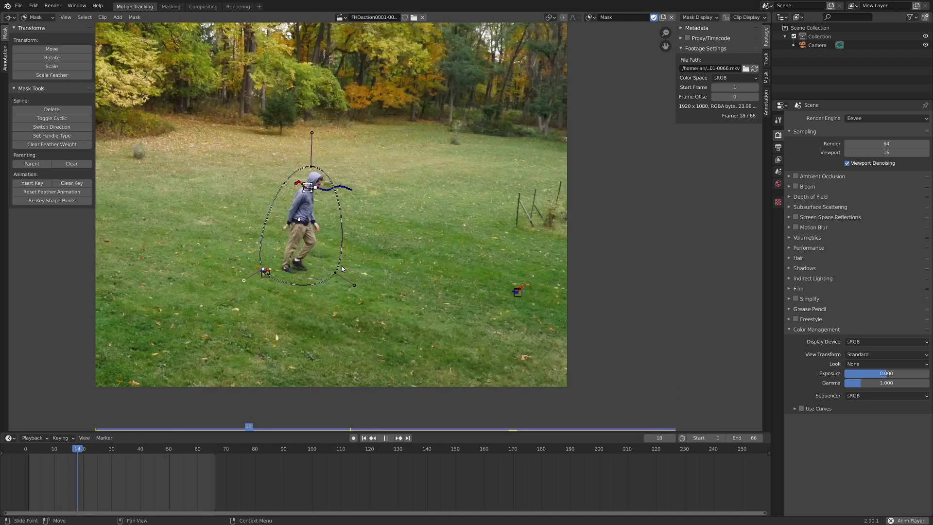
Drag a feather edge outward from the mask's top point, then review it in playback
{"action": "key", "text": "space"}
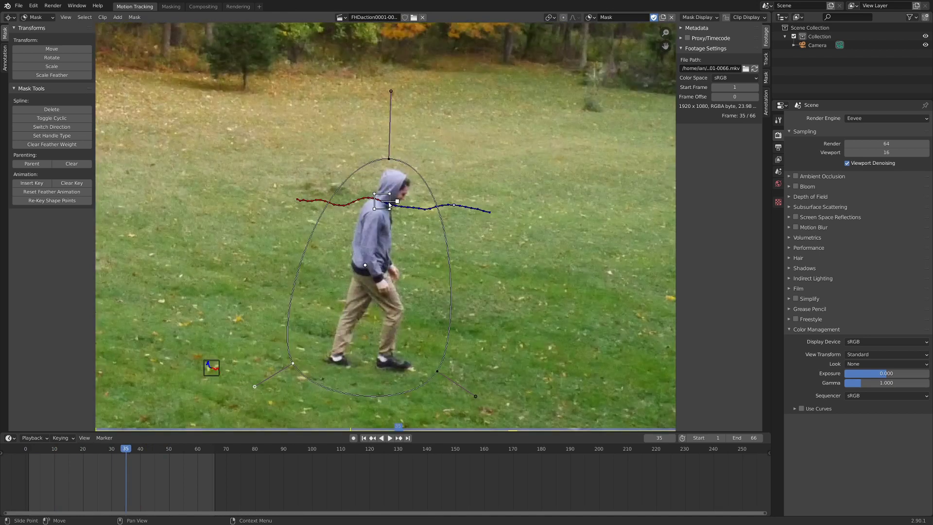
{"action": "left_click_drag", "start_coordinate": [390, 163], "coordinate": [419, 136], "text": "ctrl+shift"}
{"action": "scroll", "coordinate": [396, 239], "scroll_direction": "down", "scroll_amount": 2}
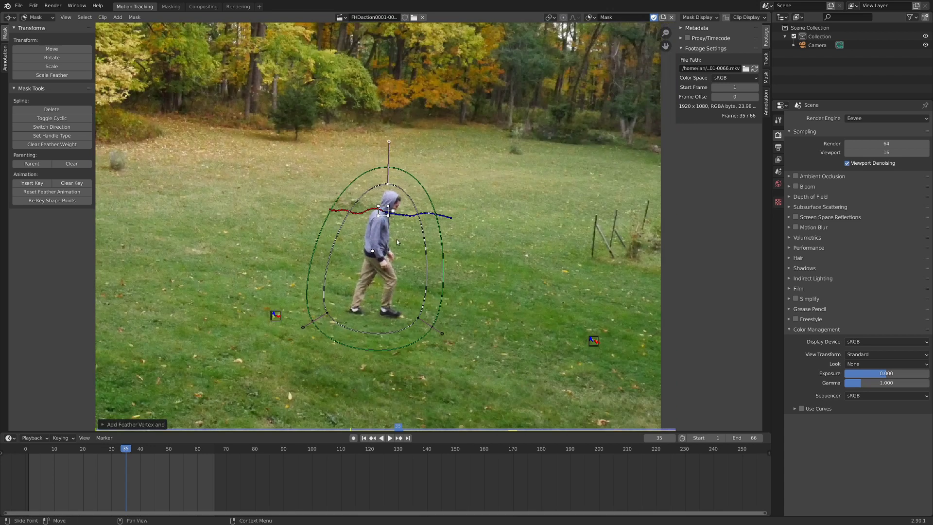
{"action": "key", "text": "space"}
{"action": "scroll", "coordinate": [394, 241], "scroll_direction": "down", "scroll_amount": 4}
{"action": "scroll", "coordinate": [381, 255], "scroll_direction": "up", "scroll_amount": 3}
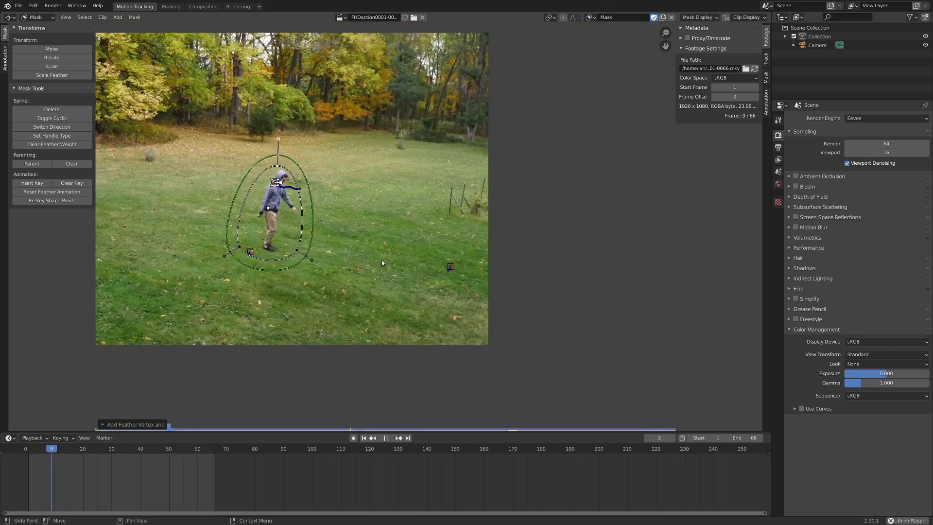
{"action": "scroll", "coordinate": [481, 275], "scroll_direction": "up", "scroll_amount": 1}
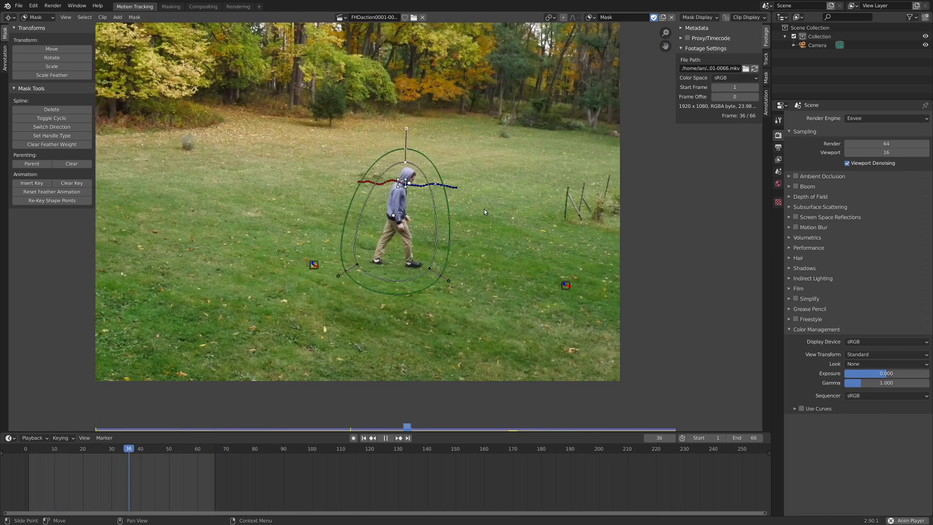
{"action": "key", "text": "space"}
Switch the clip editor to Tracking mode and select the grass marker left of the walker
{"action": "left_click", "coordinate": [49, 18]}
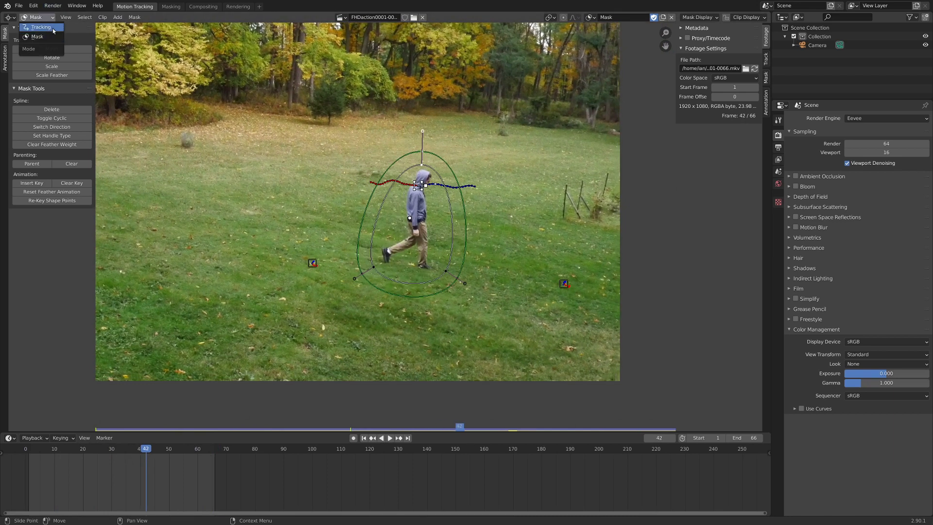
{"action": "left_click", "coordinate": [53, 29]}
{"action": "left_click", "coordinate": [308, 258]}
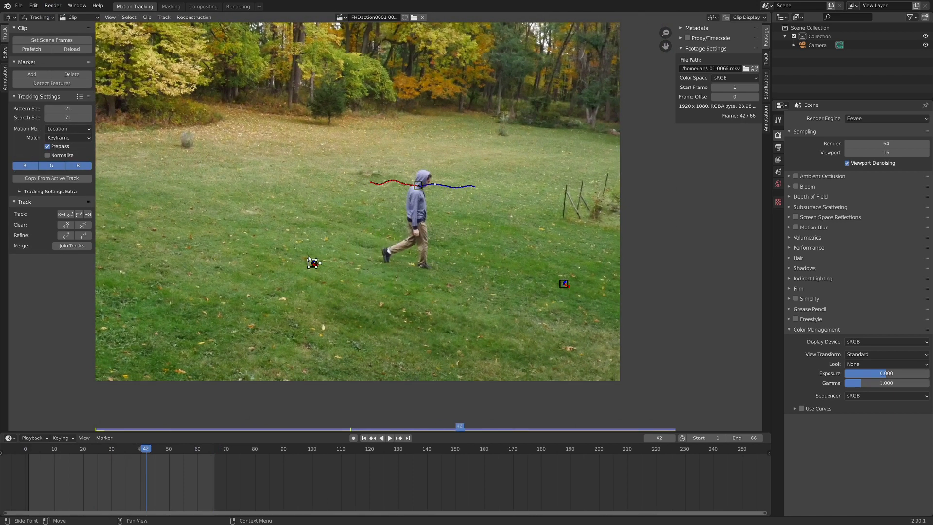
{"action": "scroll", "coordinate": [415, 266], "scroll_direction": "down", "scroll_amount": 2}
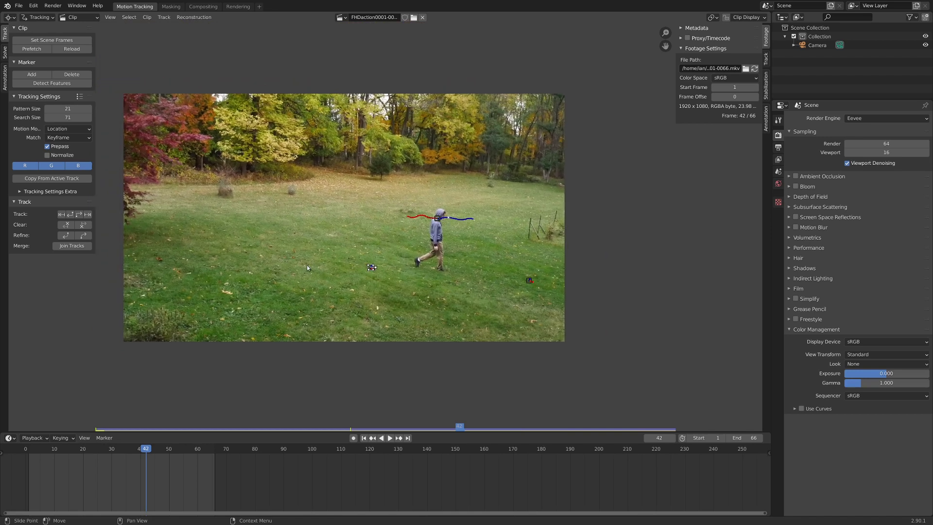
Enable 2D stabilization with rotation and scale, using Track.001 for location and Track for rotation/scale
{"action": "left_click", "coordinate": [766, 89]}
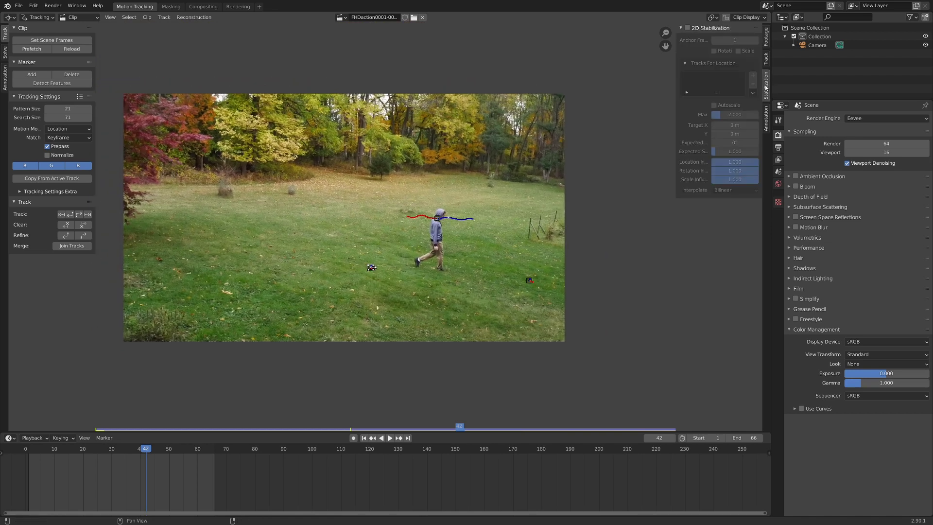
{"action": "left_click", "coordinate": [688, 27]}
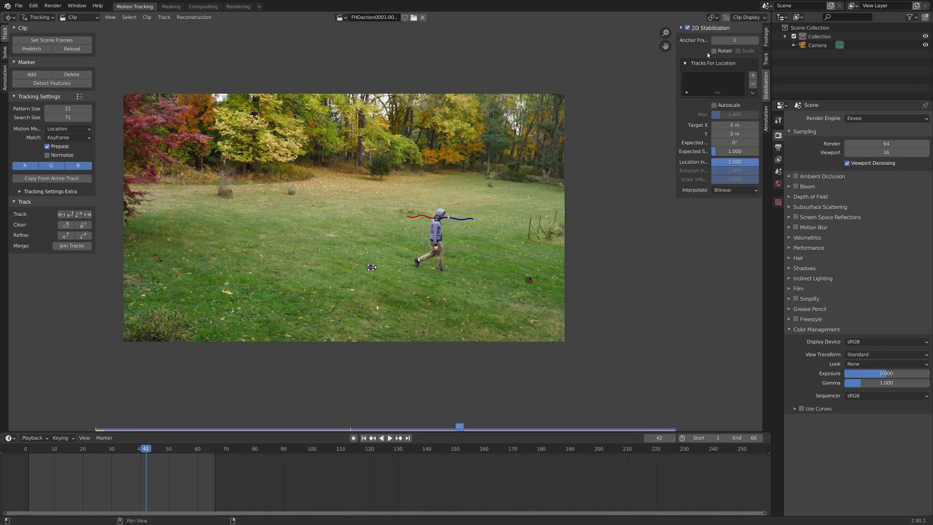
{"action": "left_click", "coordinate": [714, 51]}
{"action": "left_click", "coordinate": [738, 51]}
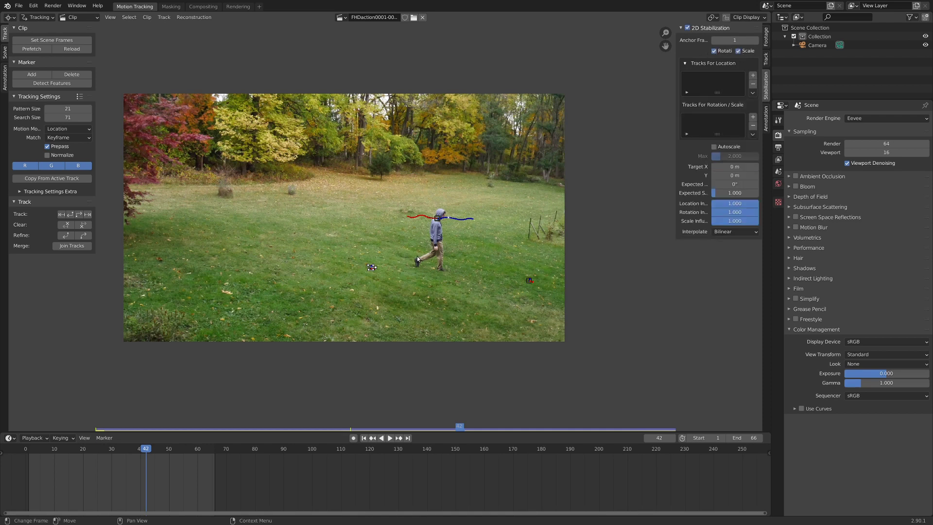
{"action": "scroll", "coordinate": [417, 256], "scroll_direction": "up", "scroll_amount": 2}
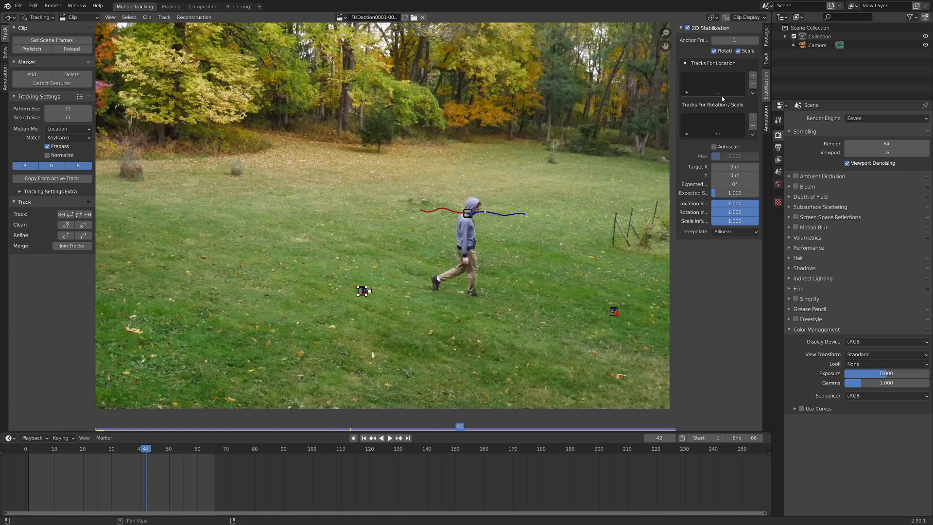
{"action": "left_click", "coordinate": [753, 75]}
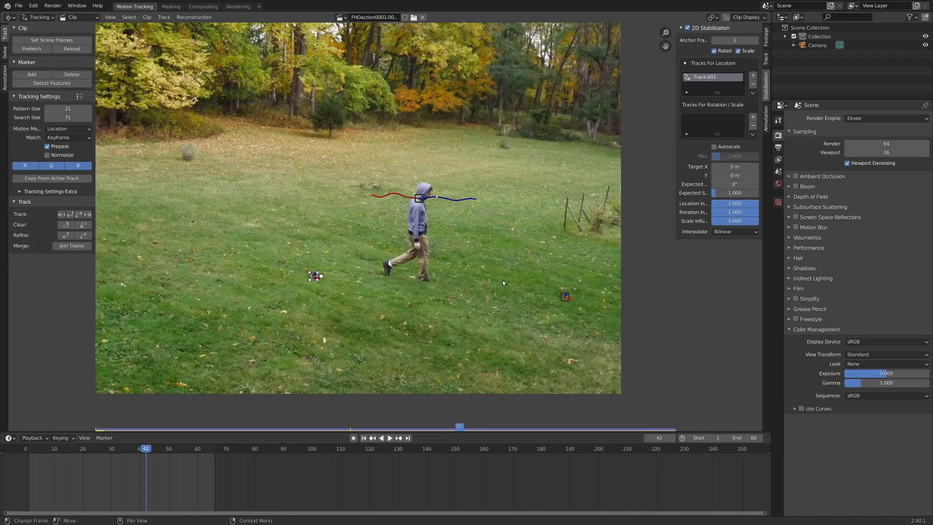
{"action": "left_click", "coordinate": [565, 297]}
{"action": "left_click", "coordinate": [753, 118]}
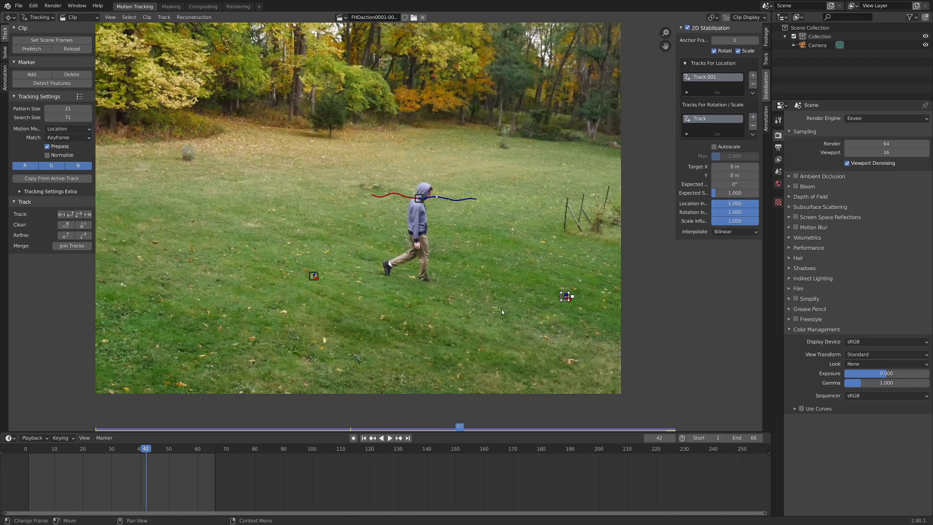
{"action": "scroll", "coordinate": [273, 229], "scroll_direction": "down", "scroll_amount": 2}
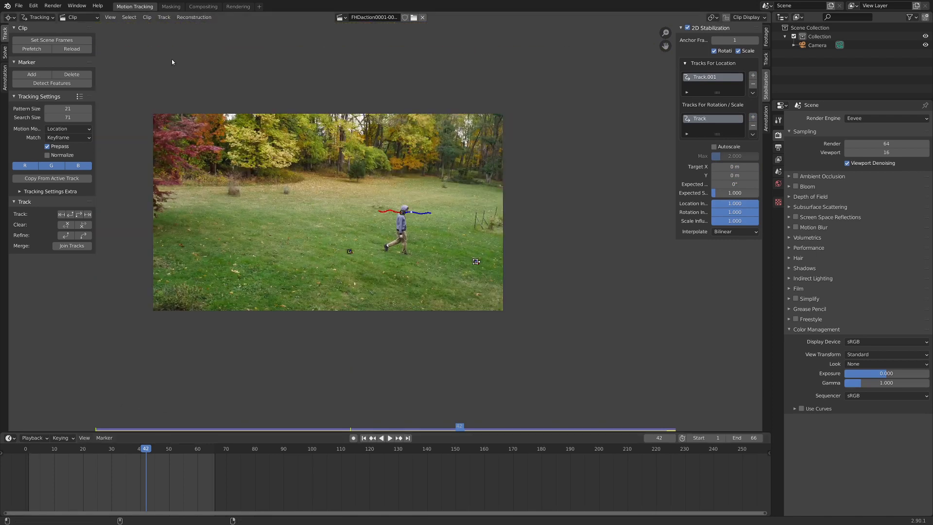
Enable Use Nodes in the Compositing workspace and enlarge the node editor and timeline
{"action": "left_click", "coordinate": [202, 7]}
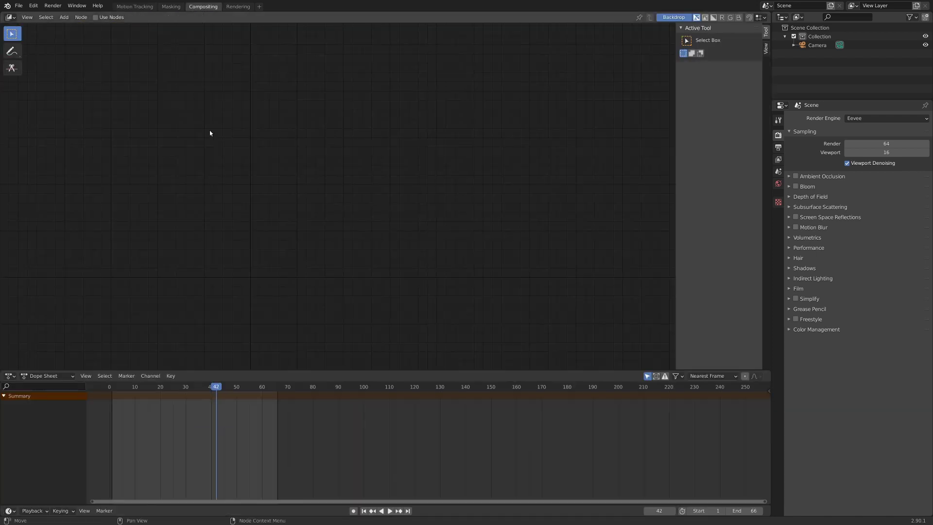
{"action": "left_click", "coordinate": [96, 17]}
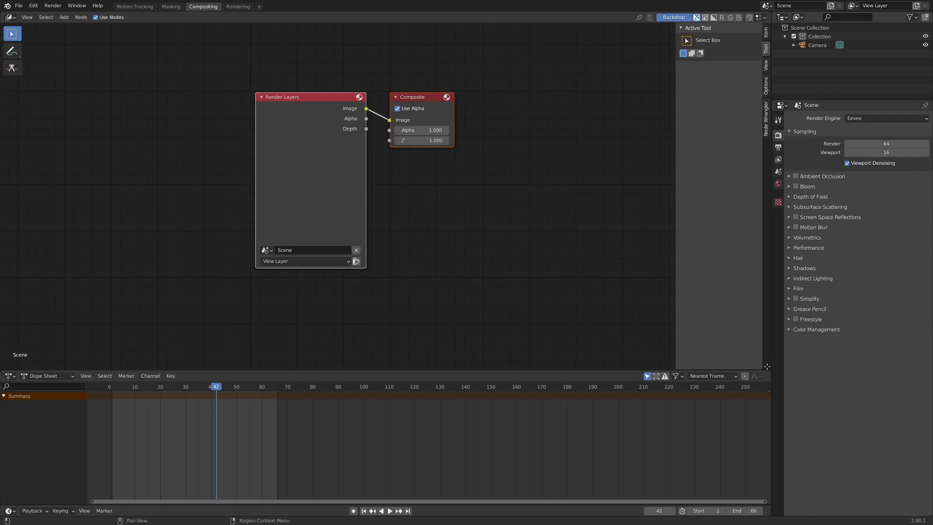
{"action": "left_click_drag", "start_coordinate": [767, 367], "coordinate": [768, 378]}
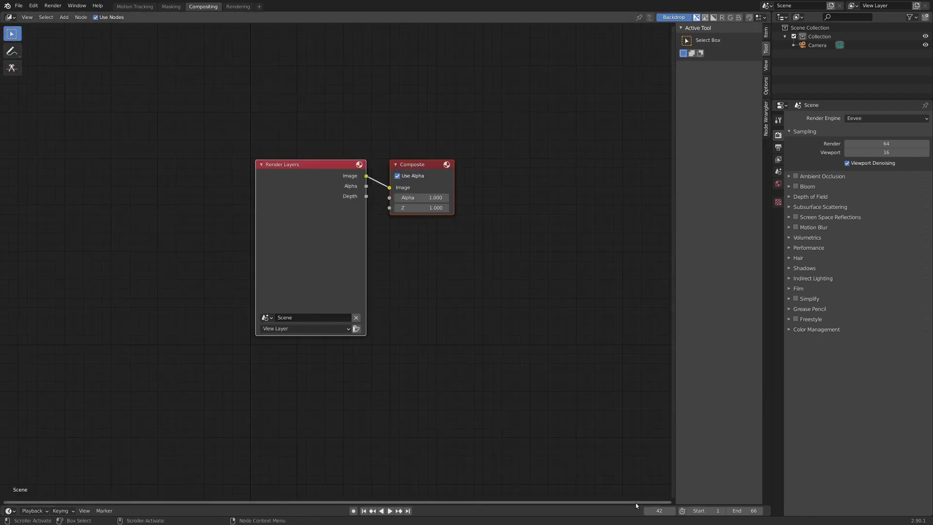
{"action": "left_click_drag", "start_coordinate": [636, 505], "coordinate": [640, 462]}
{"action": "scroll", "coordinate": [230, 498], "scroll_direction": "down", "scroll_amount": 1}
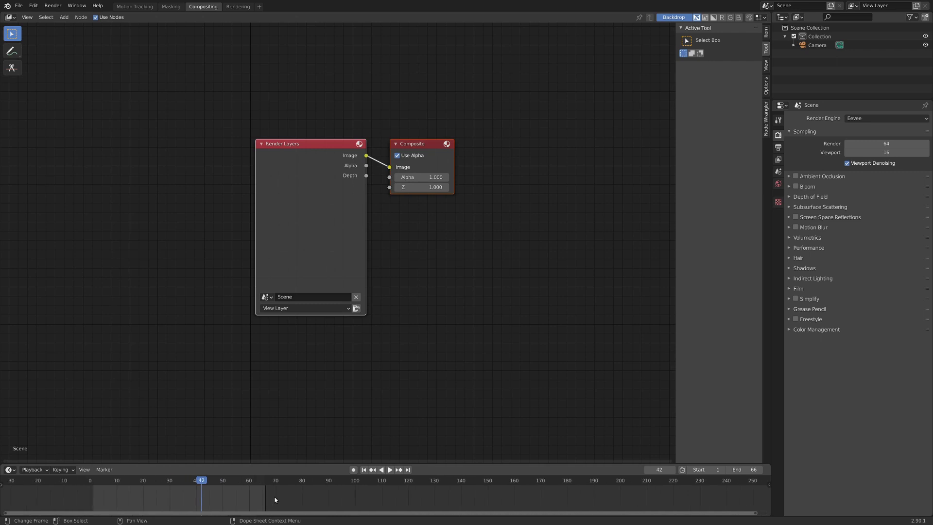
{"action": "scroll", "coordinate": [275, 500], "scroll_direction": "up", "scroll_amount": 5}
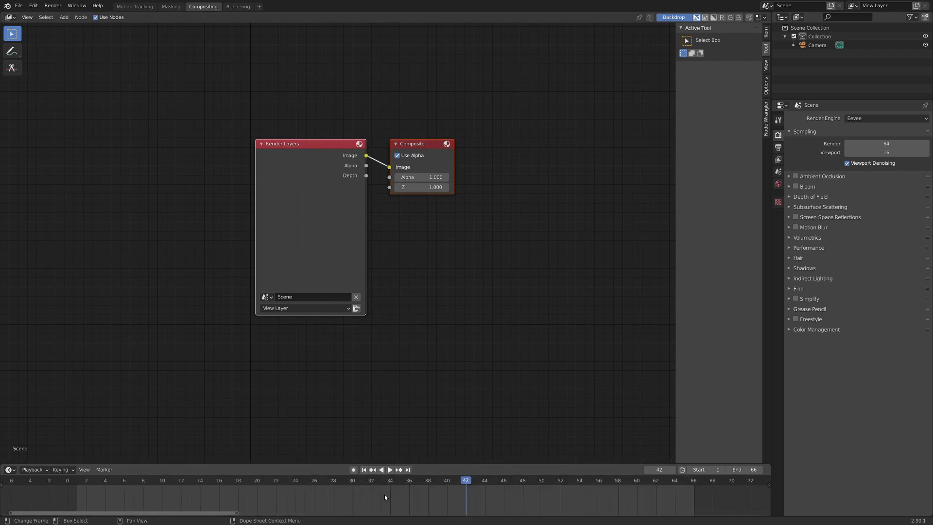
{"action": "scroll", "coordinate": [395, 290], "scroll_direction": "down", "scroll_amount": 1}
Move the Render Layers node aside and cut its link to the Composite node
{"action": "left_click_drag", "start_coordinate": [468, 226], "coordinate": [394, 329]}
{"action": "right_click_drag", "start_coordinate": [425, 254], "coordinate": [562, 334], "text": "ctrl"}
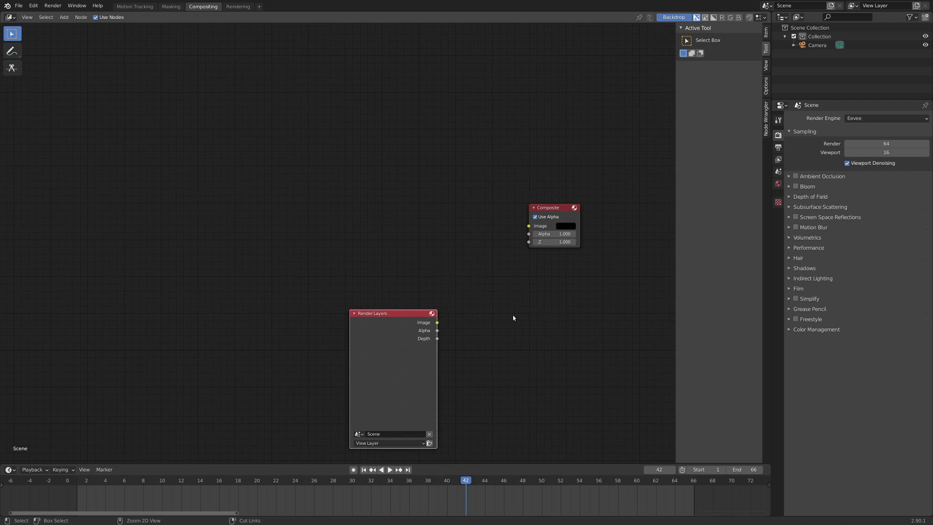
{"action": "middle_click_drag", "start_coordinate": [513, 317], "coordinate": [226, 270], "text": "ctrl"}
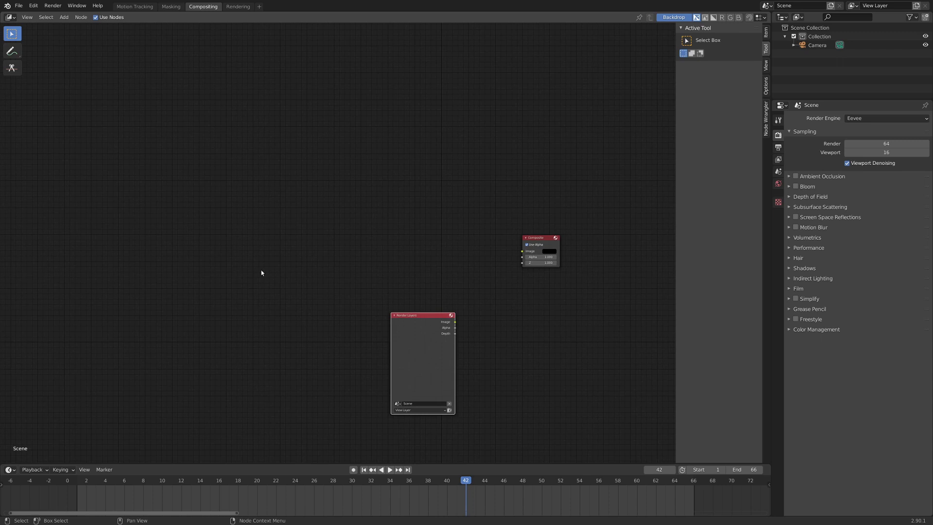
Add a Movie Clip node loaded with FHDaction0001-0066.mkv and preview it as the backdrop
{"action": "key", "text": "shift+a"}
{"action": "mouse_move", "coordinate": [198, 221]}
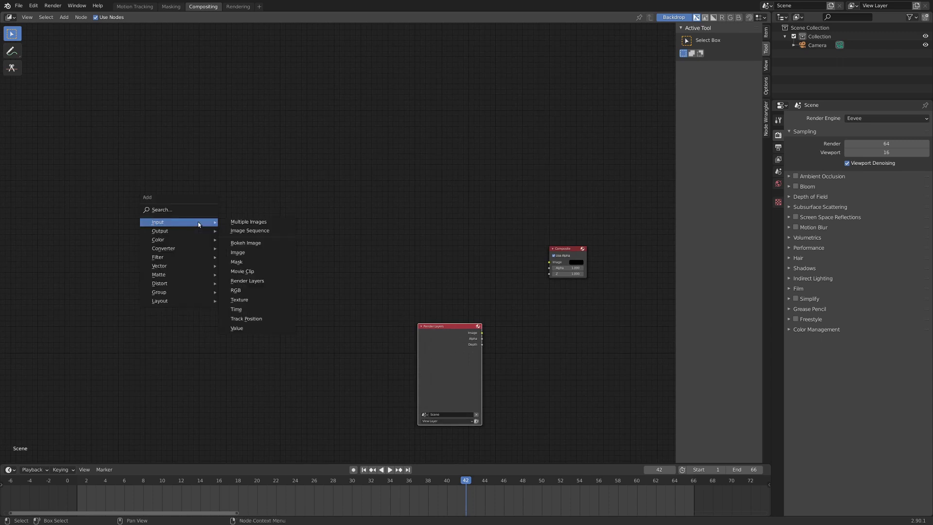
{"action": "left_click", "coordinate": [250, 271]}
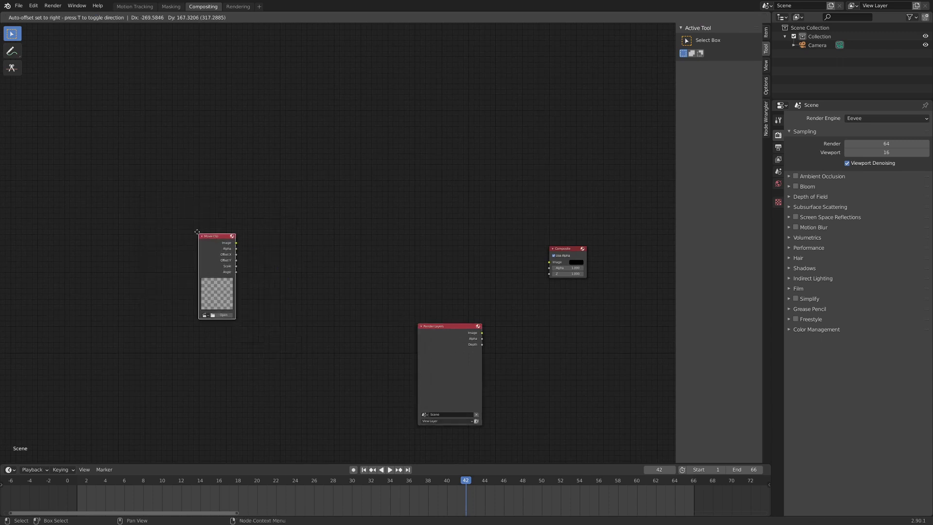
{"action": "left_click", "coordinate": [197, 232]}
{"action": "scroll", "coordinate": [175, 291], "scroll_direction": "up", "scroll_amount": 2}
{"action": "left_click", "coordinate": [151, 324]}
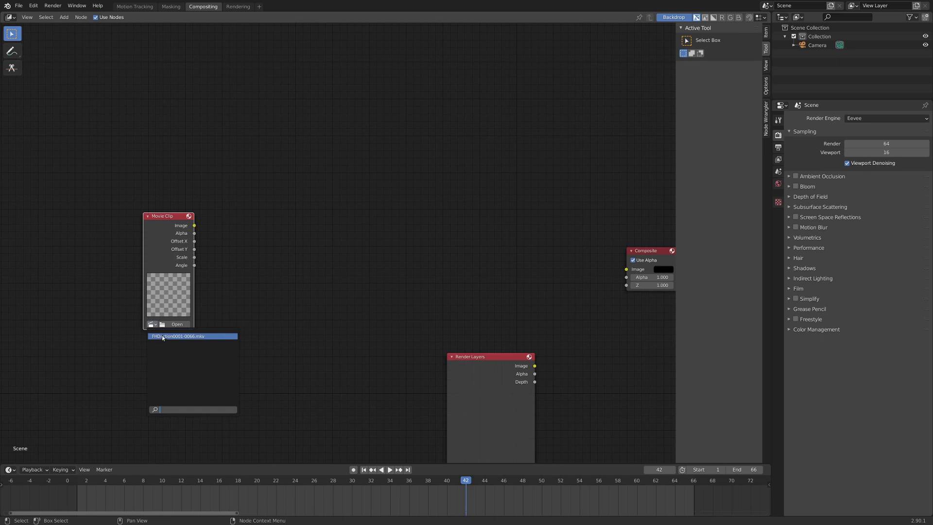
{"action": "left_click", "coordinate": [161, 336]}
{"action": "scroll", "coordinate": [184, 258], "scroll_direction": "down", "scroll_amount": 2}
{"action": "scroll", "coordinate": [191, 251], "scroll_direction": "up", "scroll_amount": 1}
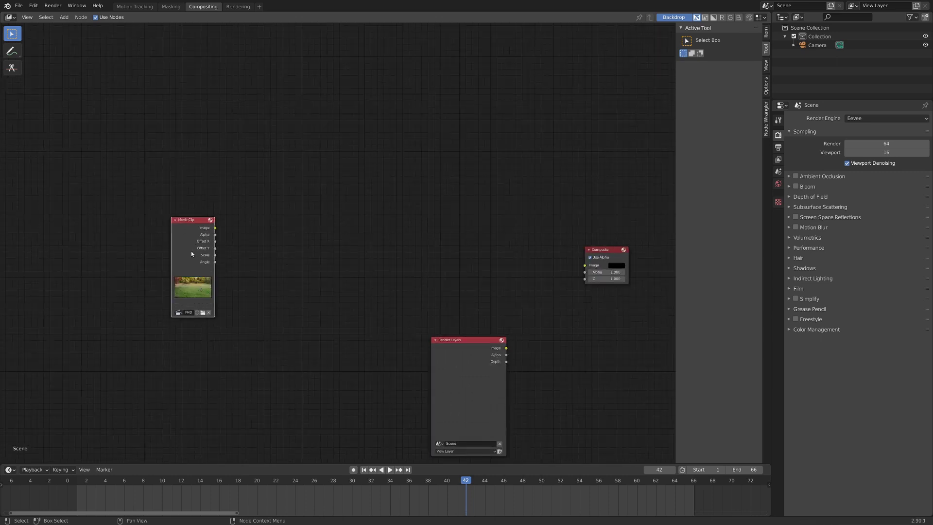
{"action": "left_click", "coordinate": [191, 251], "text": "ctrl+shift"}
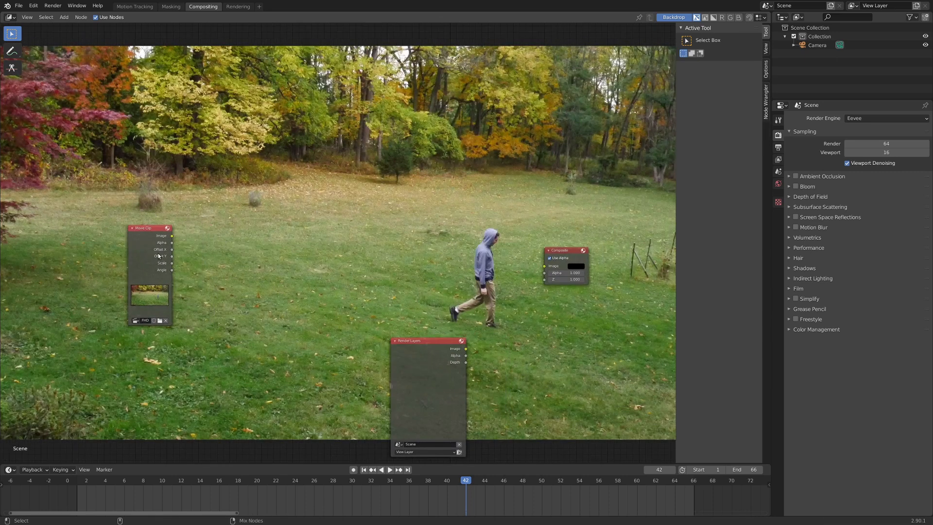
Link the clip image to a Viewer and the Composite through one reroute, moving Render Layers aside
{"action": "left_click", "coordinate": [159, 255], "text": "ctrl+shift"}
{"action": "left_click_drag", "start_coordinate": [160, 211], "coordinate": [561, 294]}
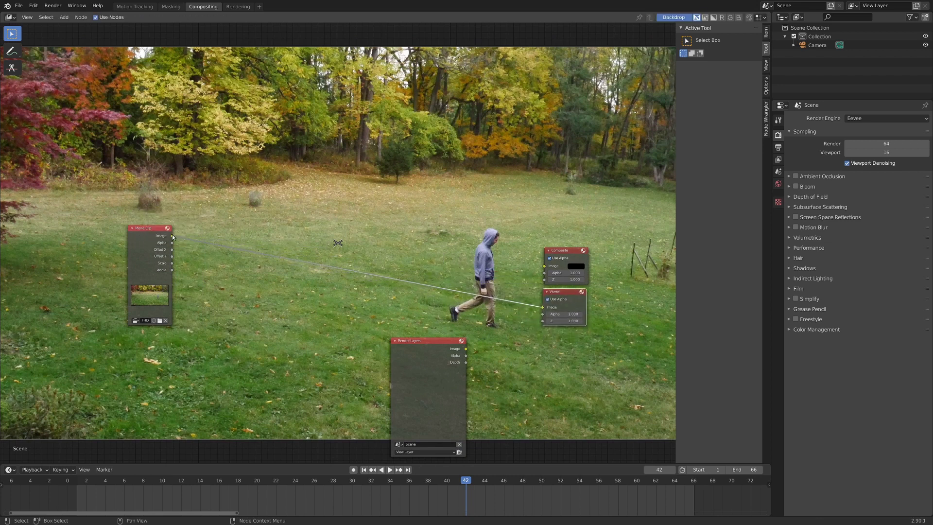
{"action": "left_click_drag", "start_coordinate": [172, 237], "coordinate": [544, 266]}
{"action": "scroll", "coordinate": [141, 232], "scroll_direction": "up", "scroll_amount": 1}
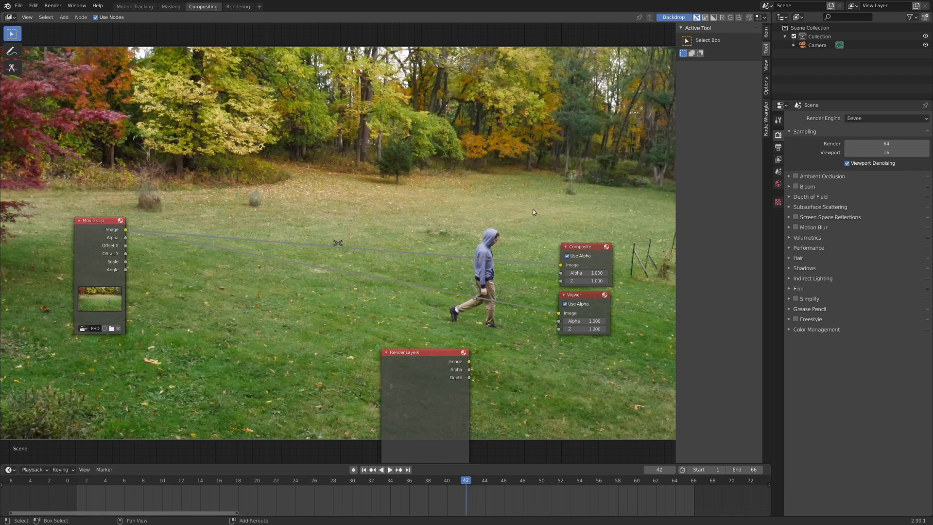
{"action": "right_click_drag", "start_coordinate": [531, 224], "coordinate": [530, 389], "text": "shift"}
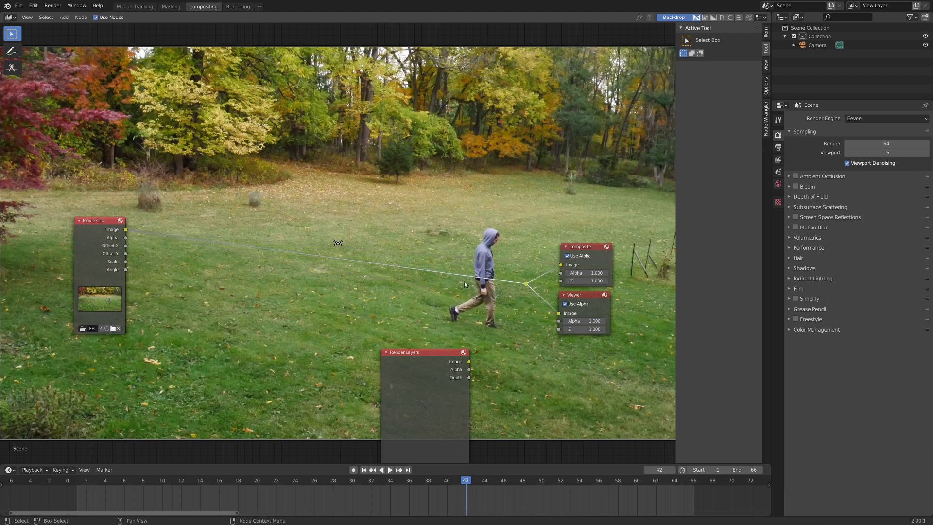
{"action": "scroll", "coordinate": [522, 287], "scroll_direction": "up", "scroll_amount": 1}
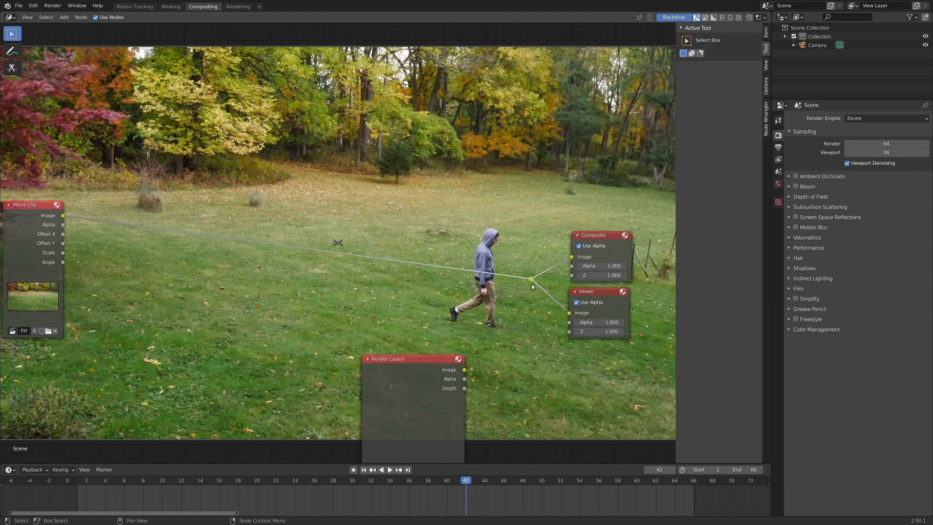
{"action": "scroll", "coordinate": [532, 283], "scroll_direction": "down", "scroll_amount": 2}
{"action": "left_click_drag", "start_coordinate": [470, 298], "coordinate": [376, 408]}
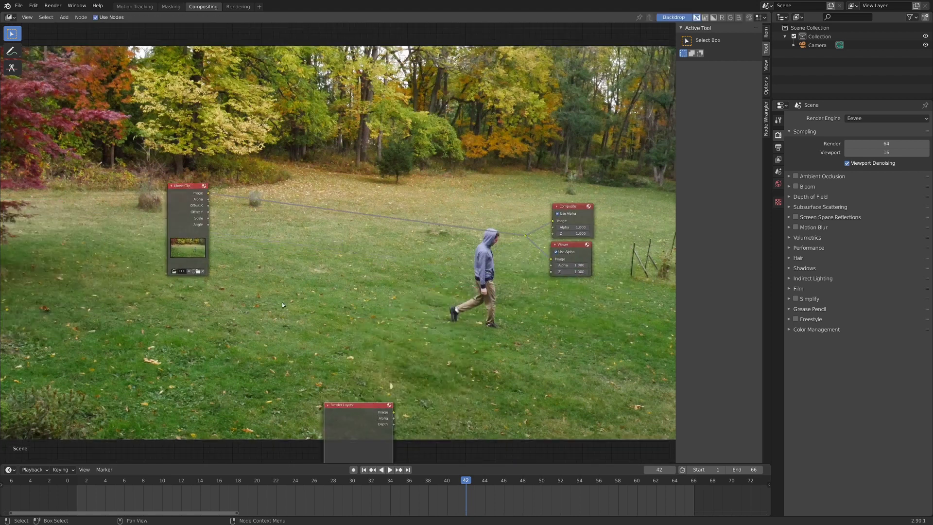
{"action": "scroll", "coordinate": [282, 302], "scroll_direction": "up", "scroll_amount": 2}
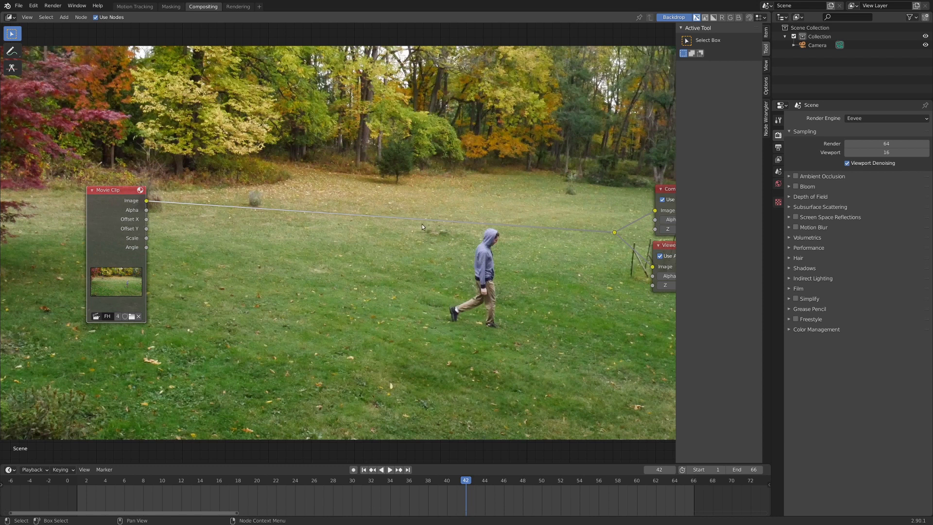
{"action": "scroll", "coordinate": [397, 225], "scroll_direction": "down", "scroll_amount": 1}
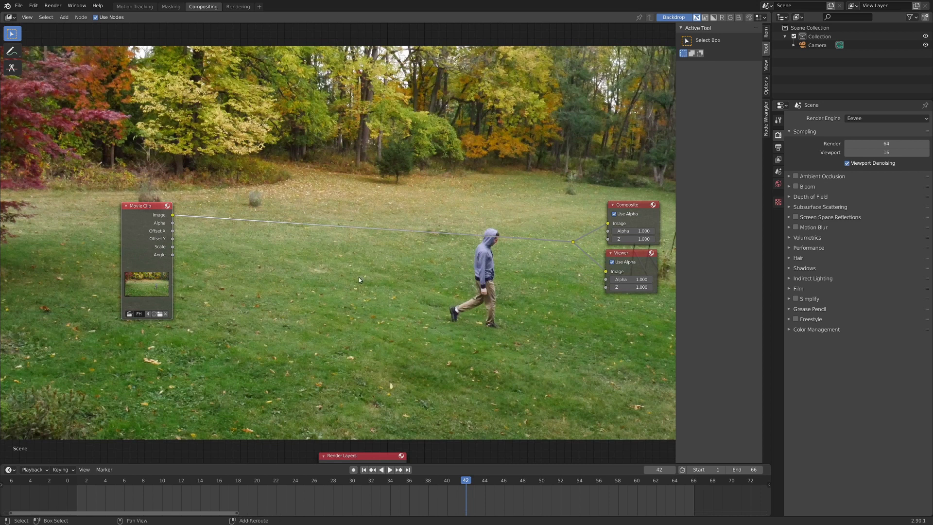
Insert a Stabilize 2D node using FHDaction0001-0066.mkv on the Movie Clip link
{"action": "key", "text": "shift+a"}
{"action": "mouse_move", "coordinate": [335, 341]}
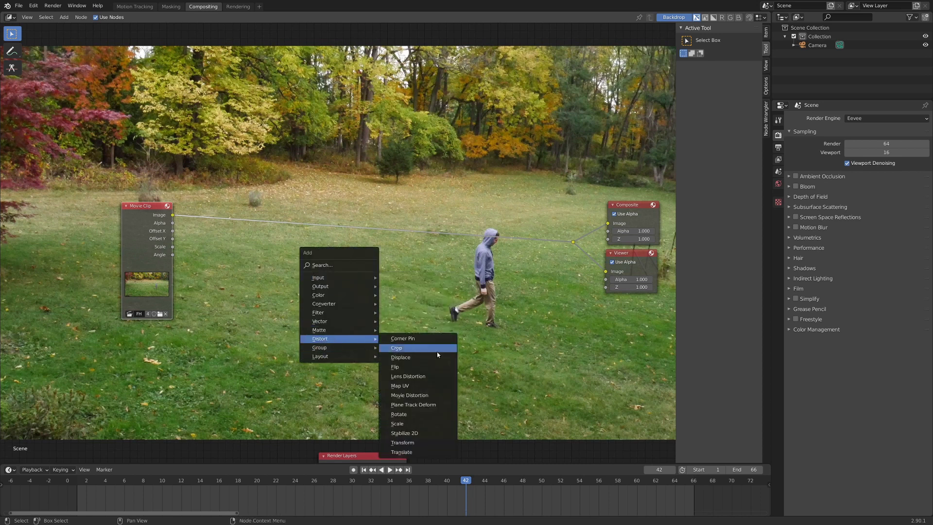
{"action": "left_click", "coordinate": [445, 430]}
{"action": "left_click", "coordinate": [256, 203]}
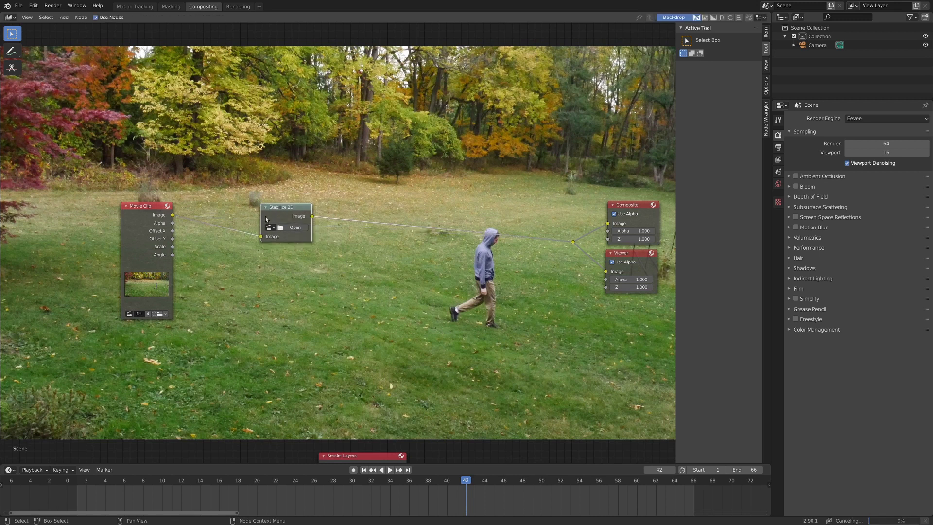
{"action": "left_click", "coordinate": [269, 227]}
{"action": "left_click", "coordinate": [277, 240]}
{"action": "left_click_drag", "start_coordinate": [287, 210], "coordinate": [285, 212]}
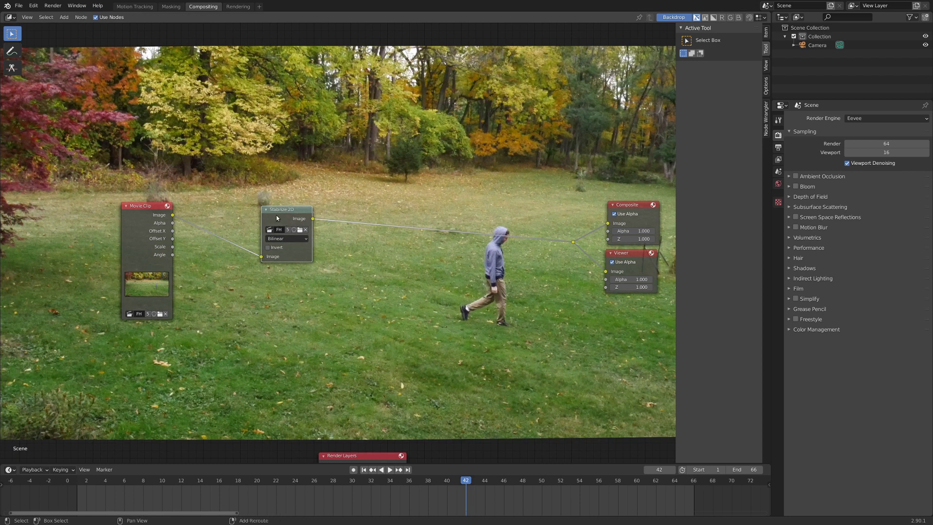
Duplicate the Stabilize 2D node onto the Composite link and set the copy to Invert
{"action": "key", "text": "shift+d"}
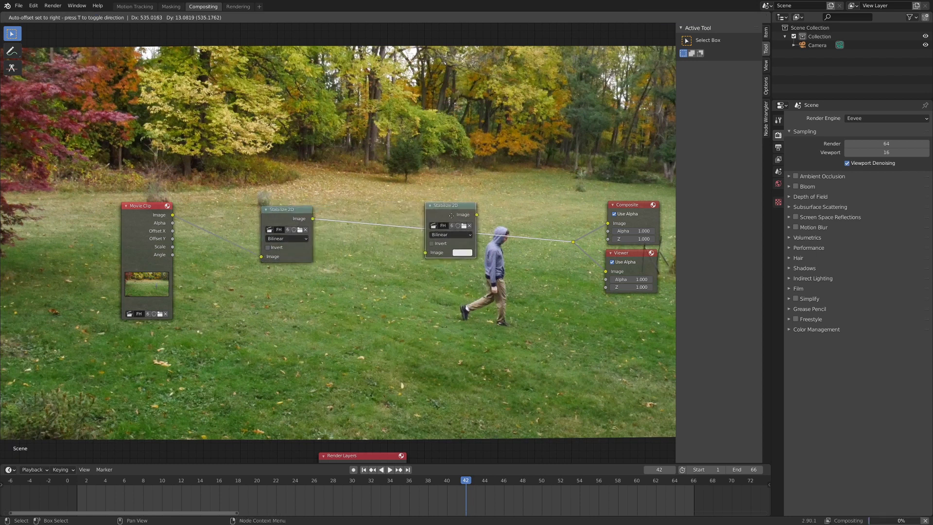
{"action": "left_click", "coordinate": [517, 226]}
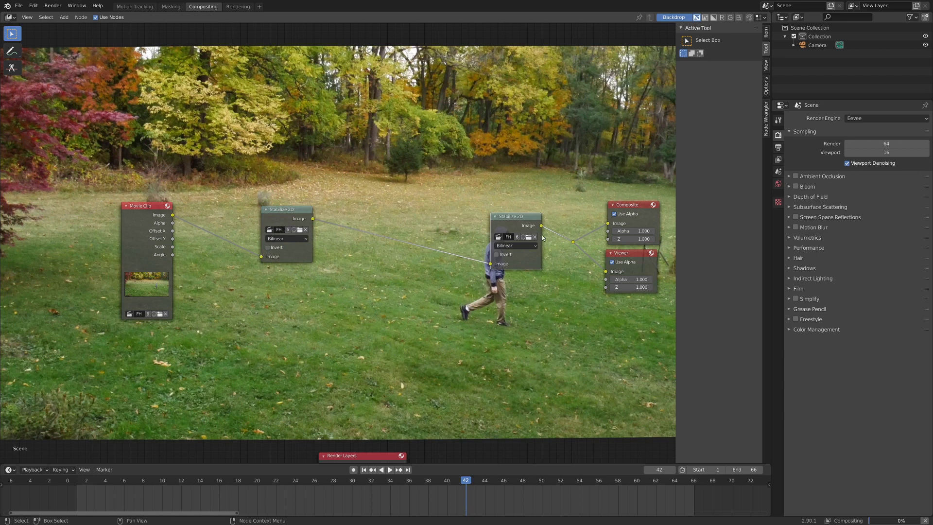
{"action": "left_click", "coordinate": [497, 254]}
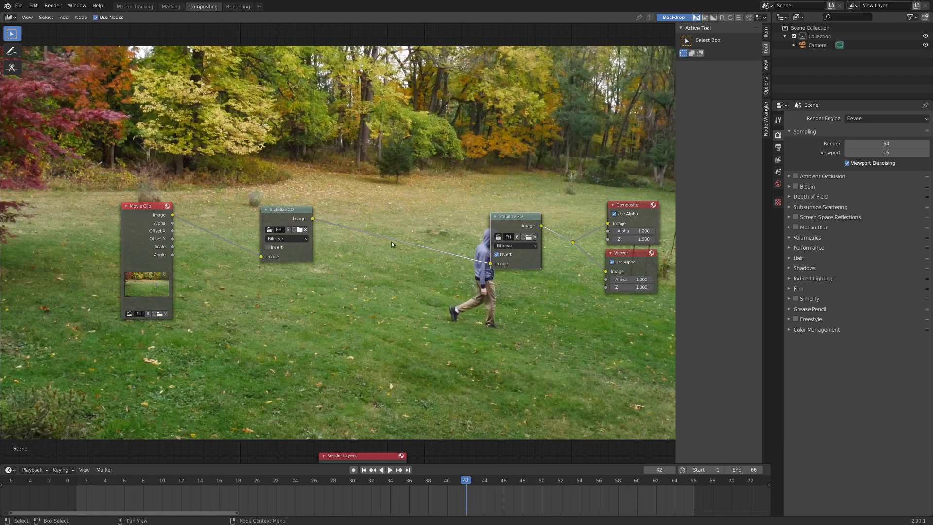
{"action": "scroll", "coordinate": [317, 258], "scroll_direction": "down", "scroll_amount": 1}
{"action": "scroll", "coordinate": [390, 288], "scroll_direction": "up", "scroll_amount": 1}
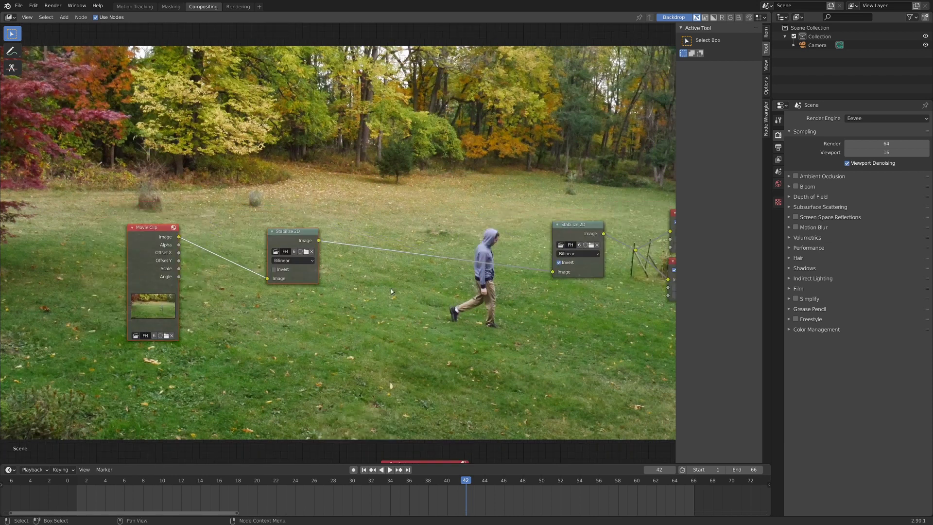
Insert a Color Mix node into the link between the two stabilizers
{"action": "key", "text": "shift+a"}
{"action": "mouse_move", "coordinate": [347, 252]}
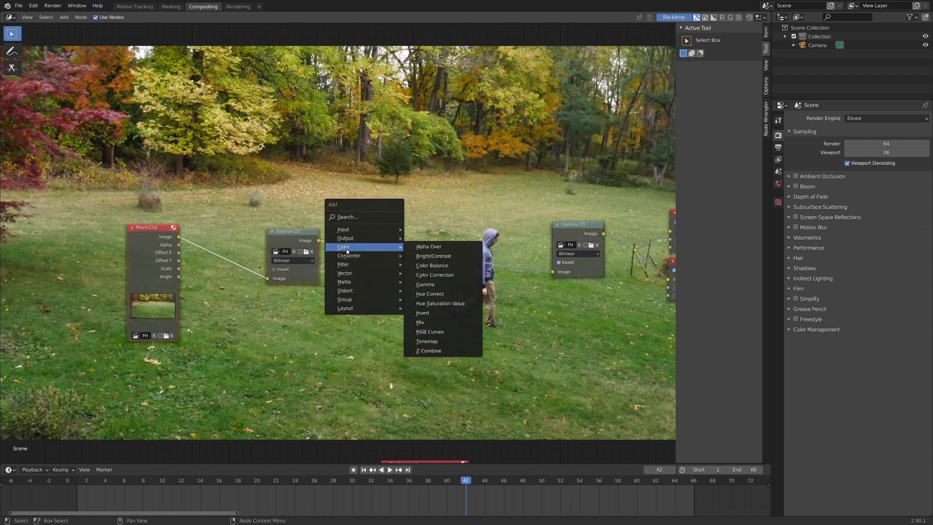
{"action": "left_click", "coordinate": [421, 322]}
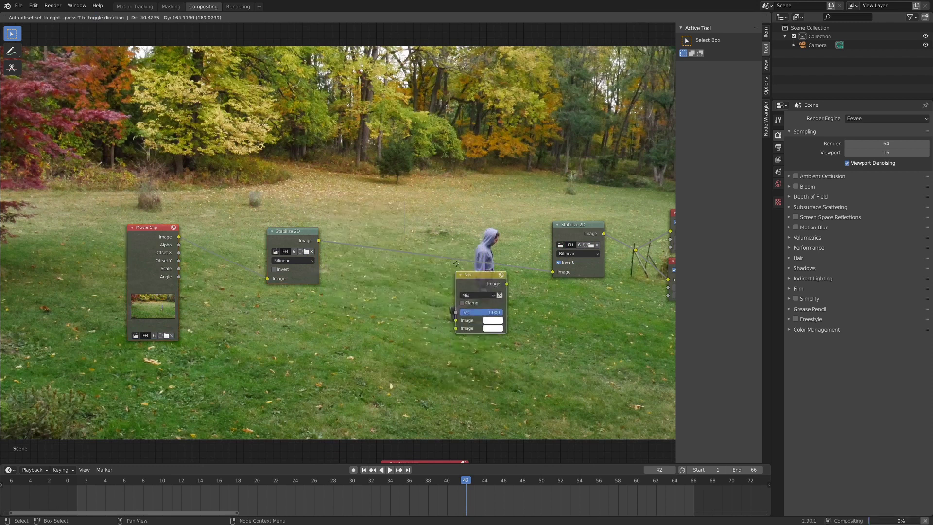
{"action": "left_click", "coordinate": [442, 240]}
Add a Mask node set to F Mask at the left of the graph
{"action": "key", "text": "shift+a"}
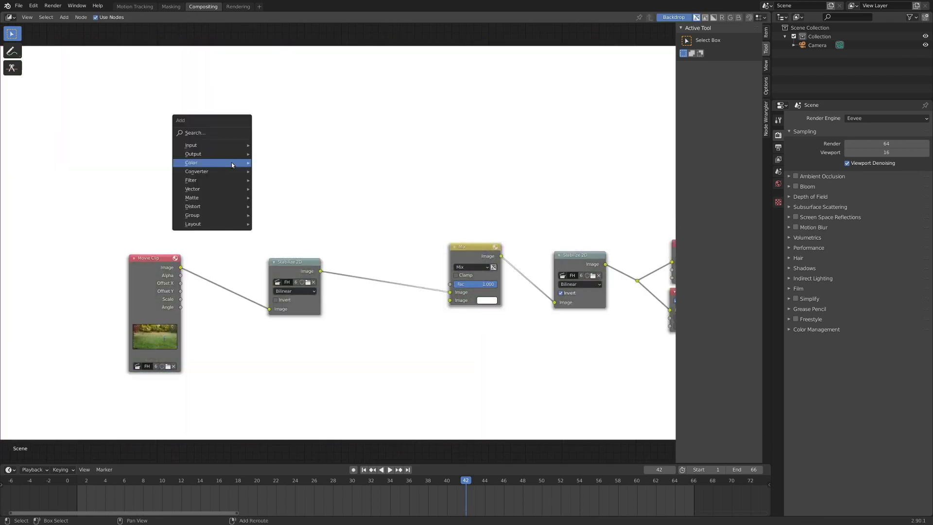
{"action": "mouse_move", "coordinate": [222, 149]}
{"action": "left_click", "coordinate": [291, 186]}
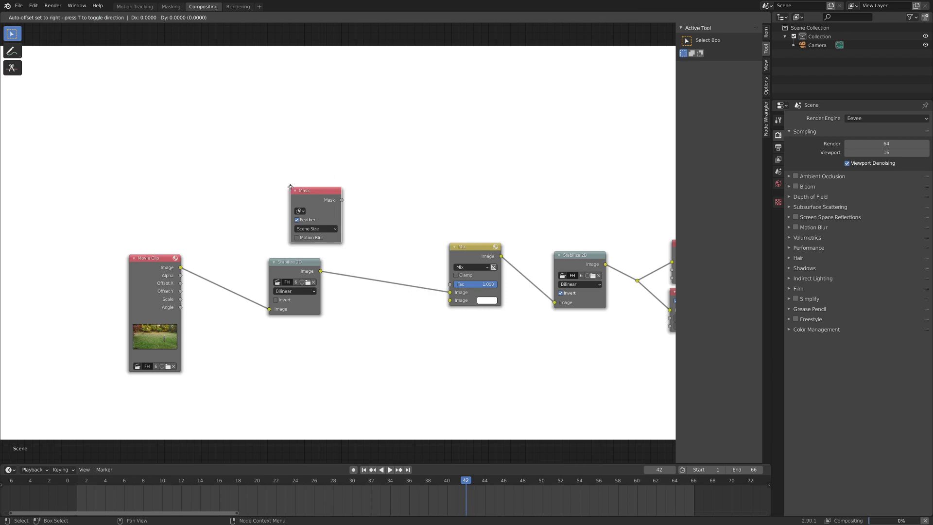
{"action": "left_click", "coordinate": [153, 148]}
{"action": "left_click", "coordinate": [160, 168]}
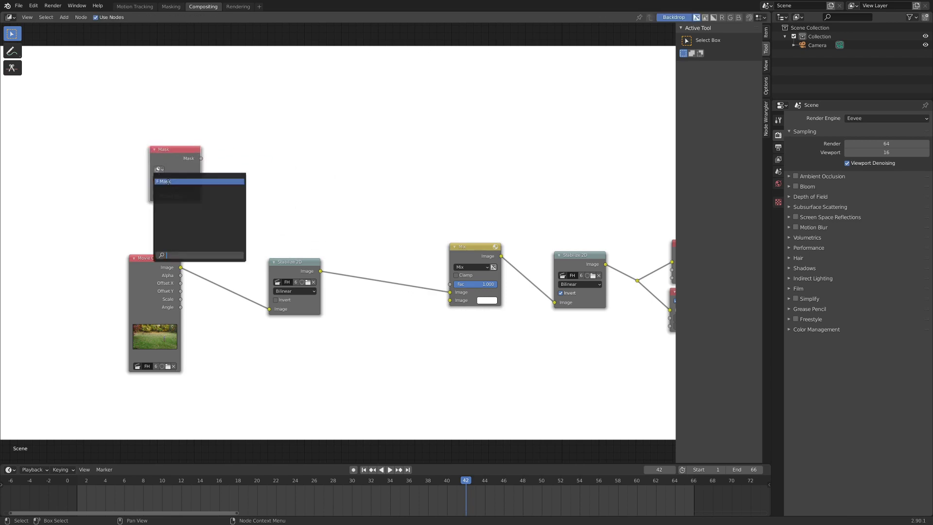
{"action": "left_click", "coordinate": [168, 181]}
{"action": "mouse_move", "coordinate": [168, 181]}
{"action": "left_mouse_down"}
{"action": "mouse_move", "coordinate": [147, 180]}
{"action": "mouse_move", "coordinate": [156, 180]}
{"action": "left_mouse_up"}
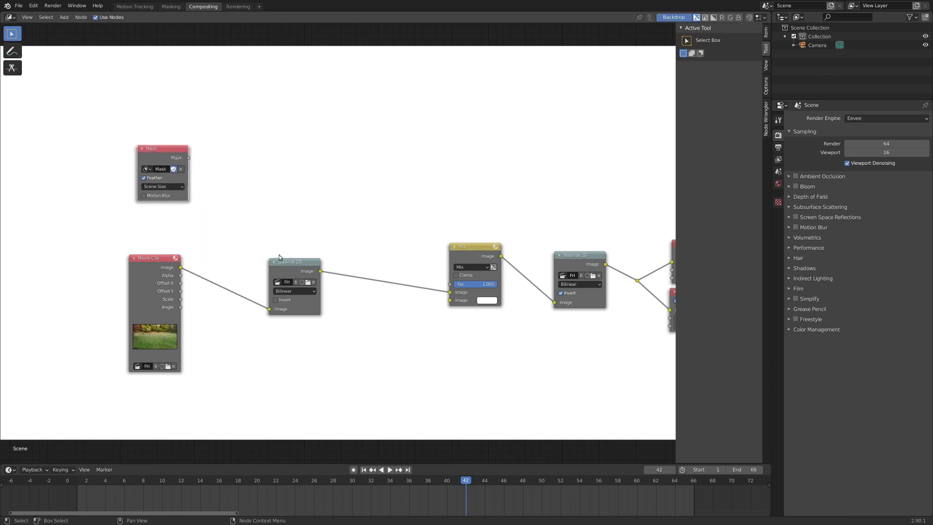
Route the mask through a duplicated Stabilize 2D node into the Mix factor
{"action": "left_click", "coordinate": [287, 267]}
{"action": "key", "text": "shift+d"}
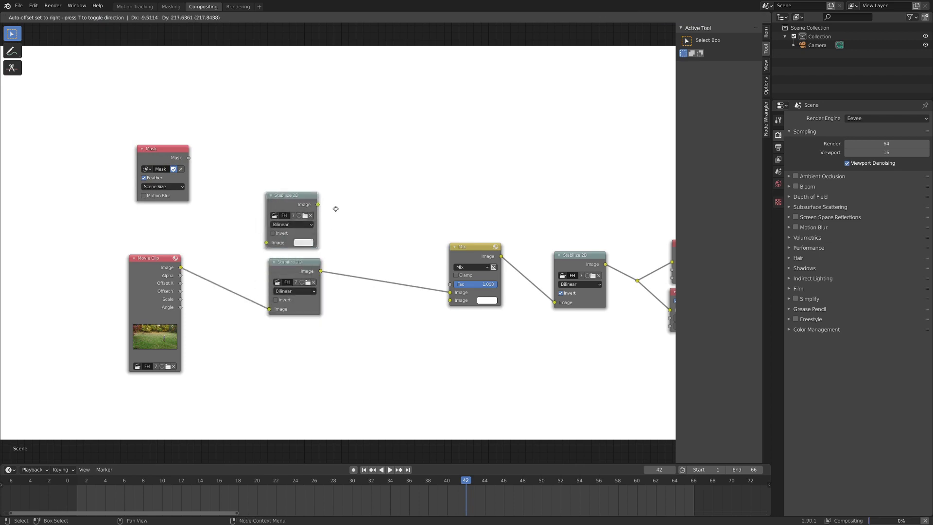
{"action": "left_click", "coordinate": [335, 202]}
{"action": "left_click_drag", "start_coordinate": [189, 158], "coordinate": [267, 229]}
{"action": "left_click_drag", "start_coordinate": [294, 183], "coordinate": [467, 252]}
{"action": "middle_click_drag", "start_coordinate": [466, 233], "coordinate": [464, 313]}
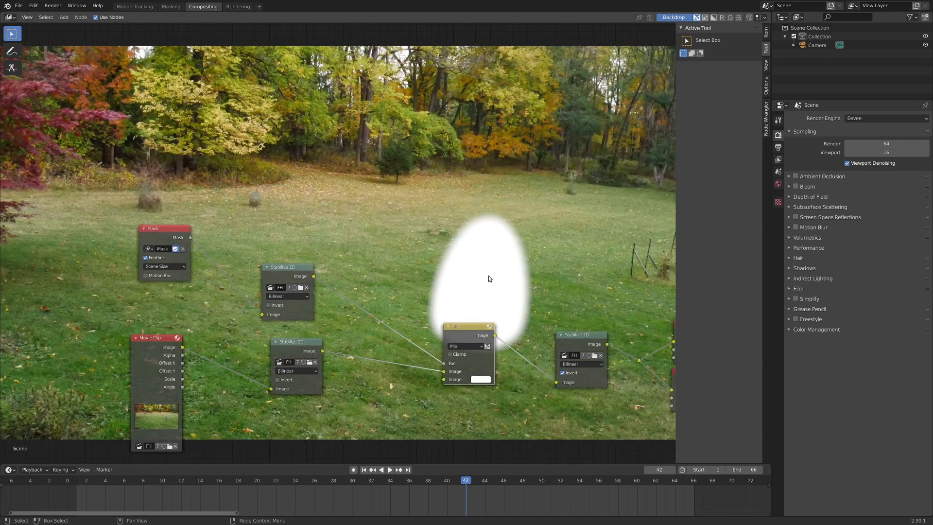
Check the composite at frames 66 and 31
{"action": "scroll", "coordinate": [437, 323], "scroll_direction": "up", "scroll_amount": 1, "text": "shift"}
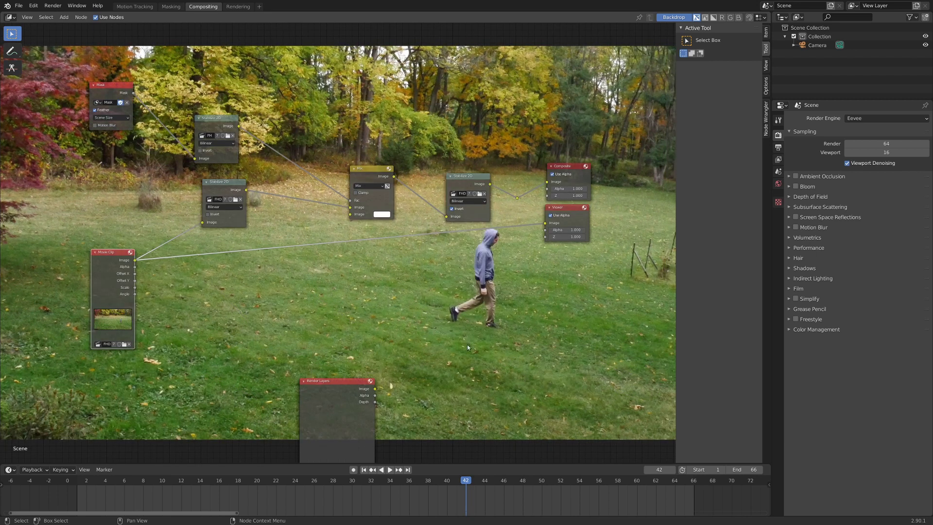
{"action": "left_click", "coordinate": [692, 500]}
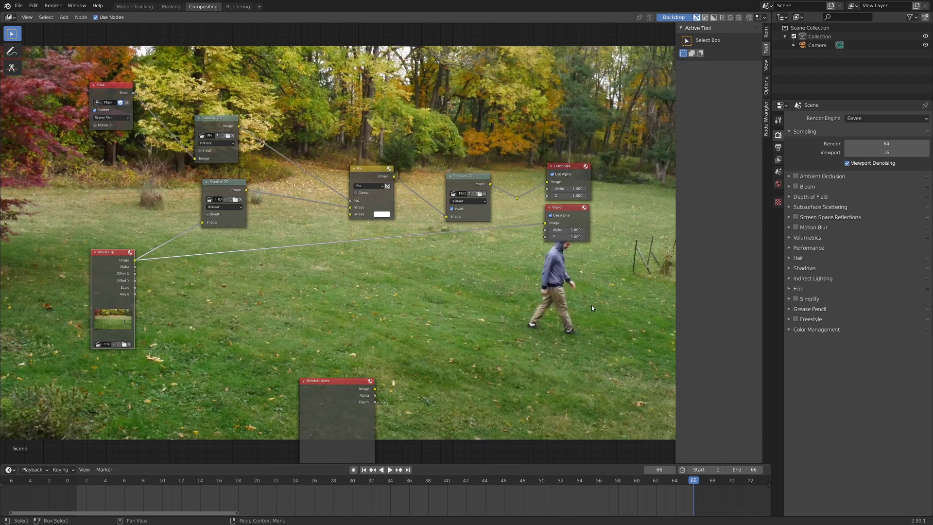
{"action": "left_click", "coordinate": [361, 501]}
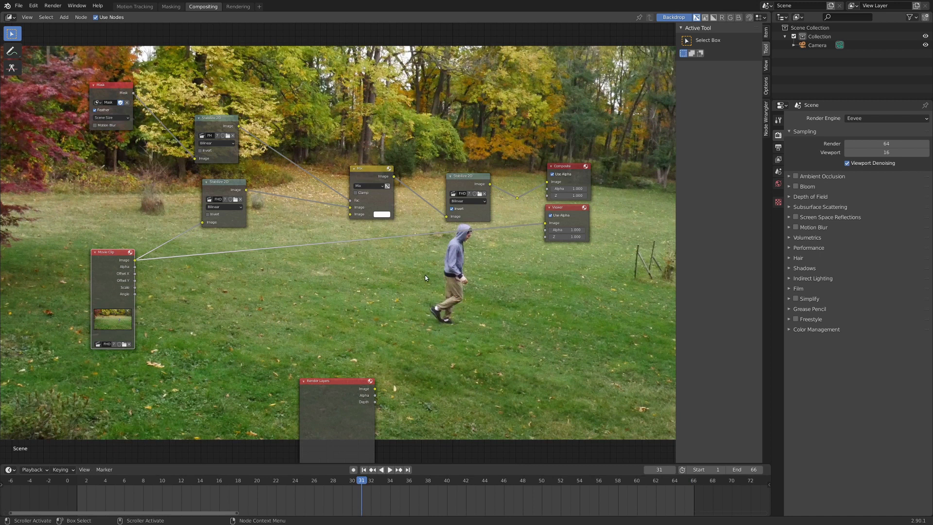
Move the lower Stabilize 2D node, feed the reroute into the Viewer, and go to frame 16
{"action": "middle_click_drag", "start_coordinate": [436, 286], "coordinate": [434, 279]}
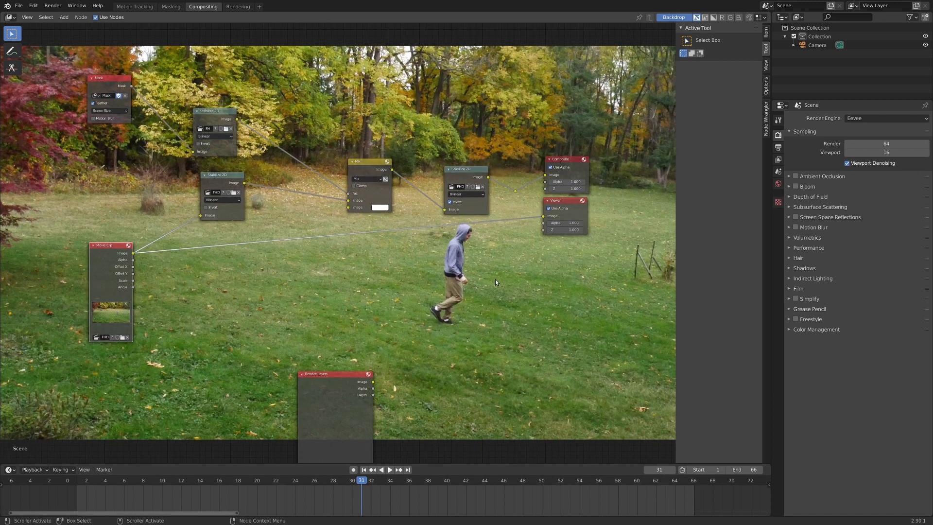
{"action": "scroll", "coordinate": [494, 279], "scroll_direction": "up", "scroll_amount": 1}
{"action": "scroll", "coordinate": [247, 270], "scroll_direction": "up", "scroll_amount": 1}
{"action": "left_click_drag", "start_coordinate": [177, 211], "coordinate": [567, 145]}
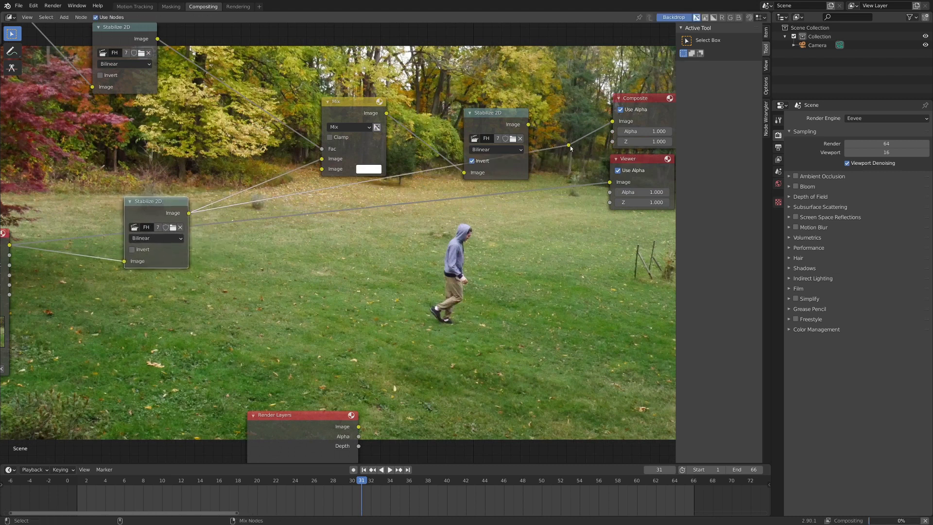
{"action": "left_click", "coordinate": [567, 146], "text": "ctrl+shift"}
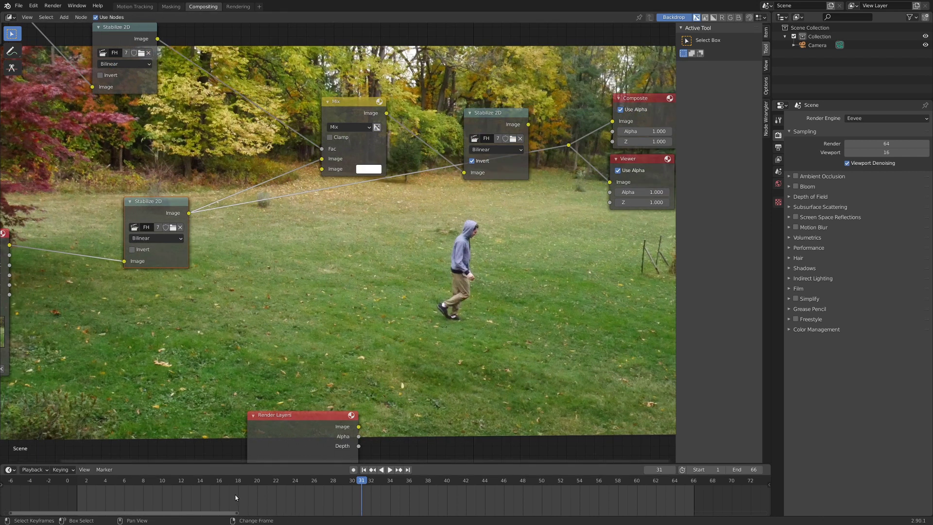
{"action": "left_click", "coordinate": [219, 494]}
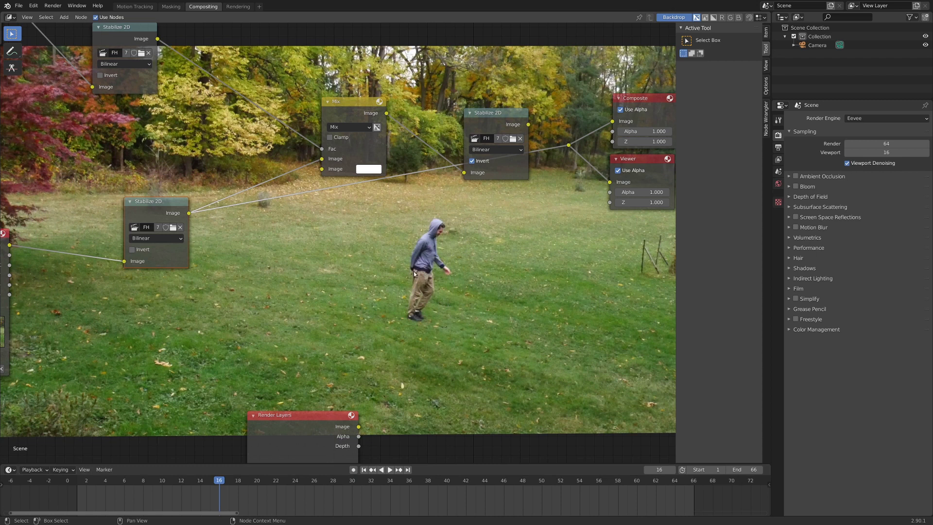
{"action": "scroll", "coordinate": [413, 271], "scroll_direction": "down", "scroll_amount": 3}
Render frame 16 with F12 and save it as left.png
{"action": "key", "text": "F12"}
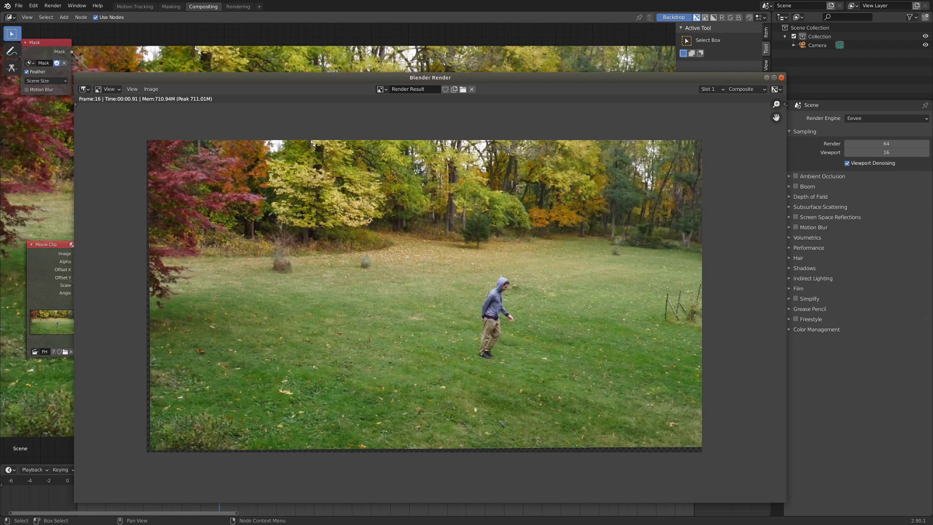
{"action": "middle_click_drag", "start_coordinate": [494, 320], "coordinate": [476, 335]}
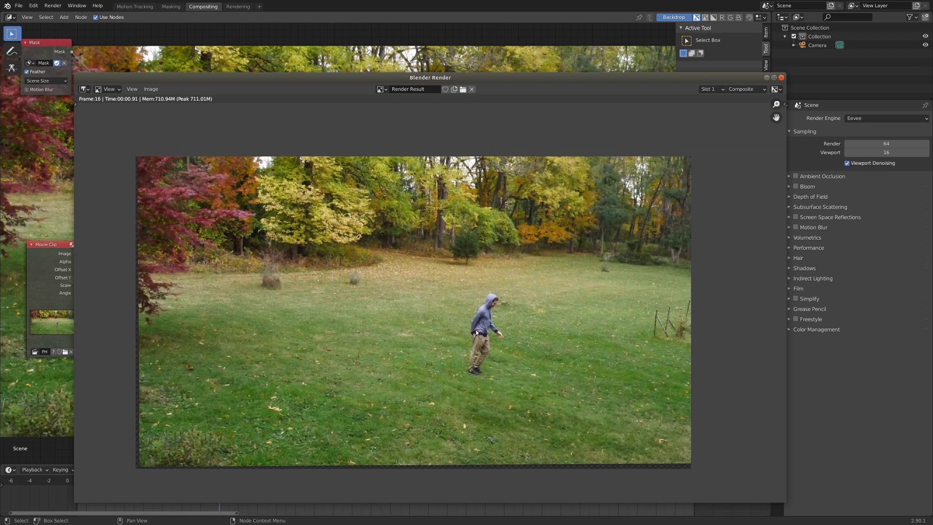
{"action": "key", "text": "shift+alt+s"}
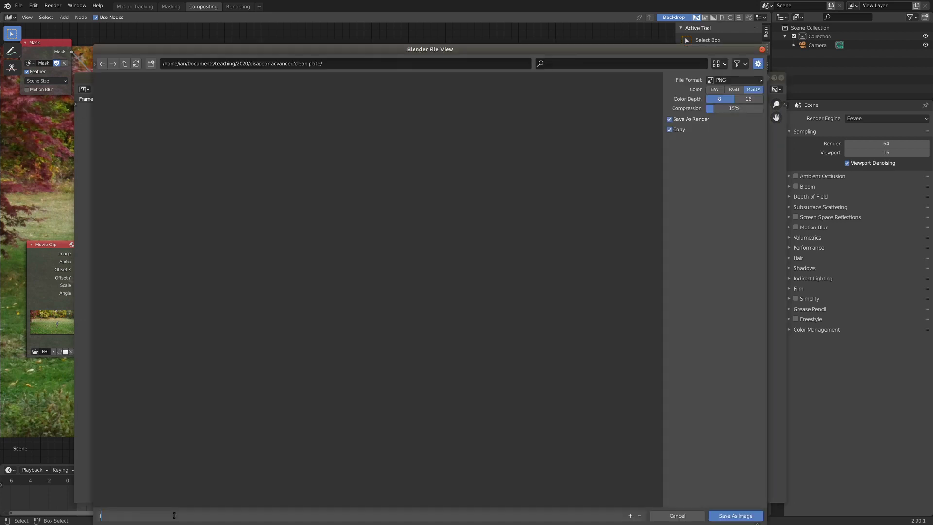
{"action": "key", "text": "Return"}
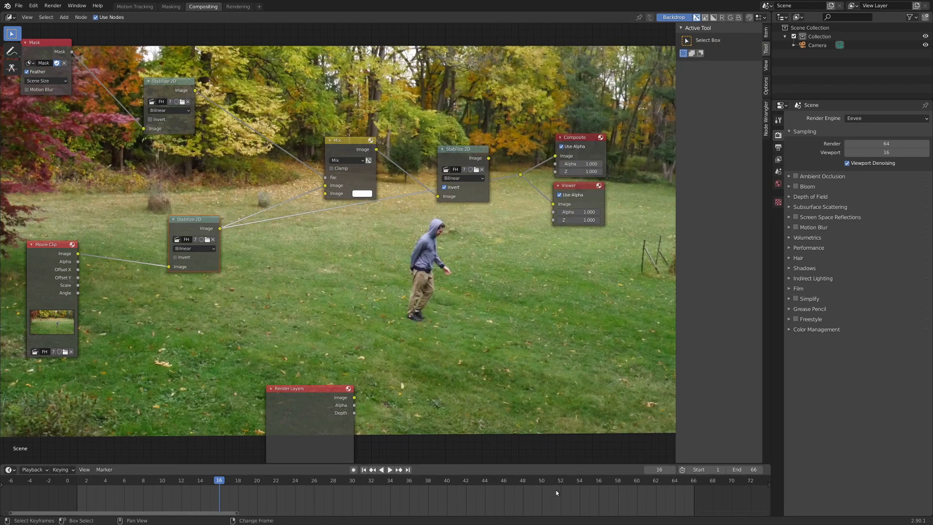
Render frame 65 and save it as right.png in the same folder
{"action": "key", "text": "space"}
{"action": "left_click", "coordinate": [657, 501]}
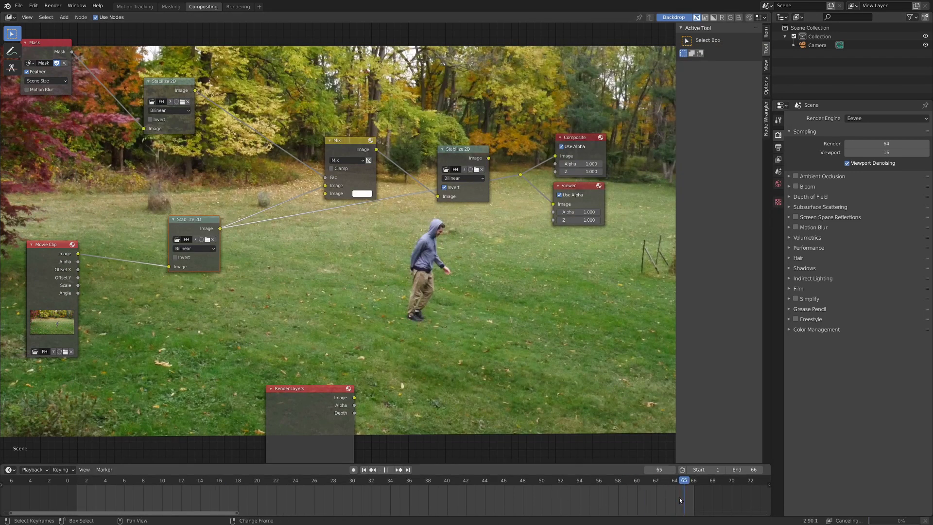
{"action": "key", "text": "space"}
{"action": "key", "text": "F12"}
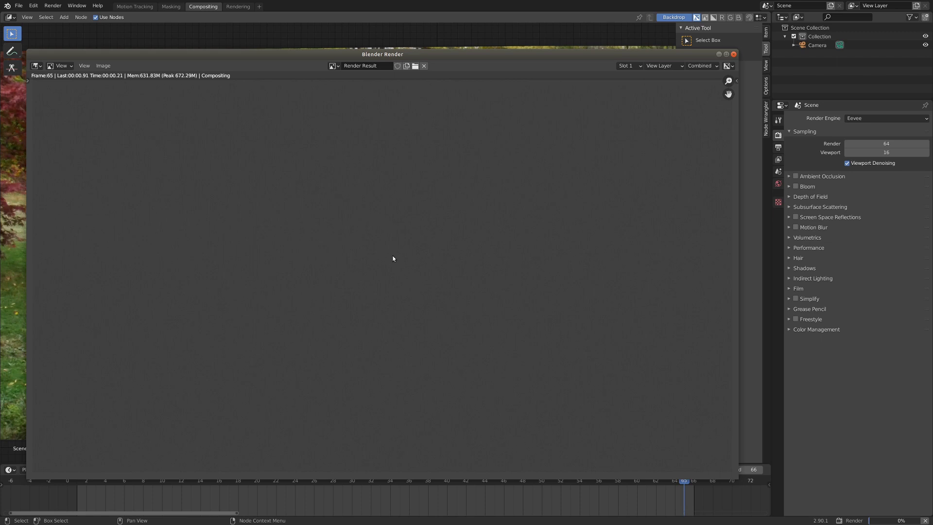
{"action": "key", "text": "shift+alt+s"}
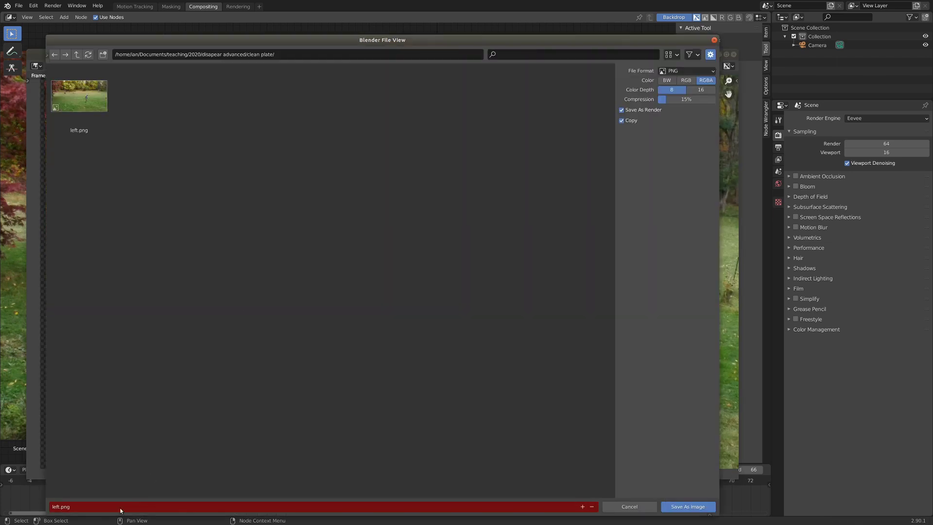
{"action": "left_click", "coordinate": [124, 509]}
{"action": "type", "text": "righ"}
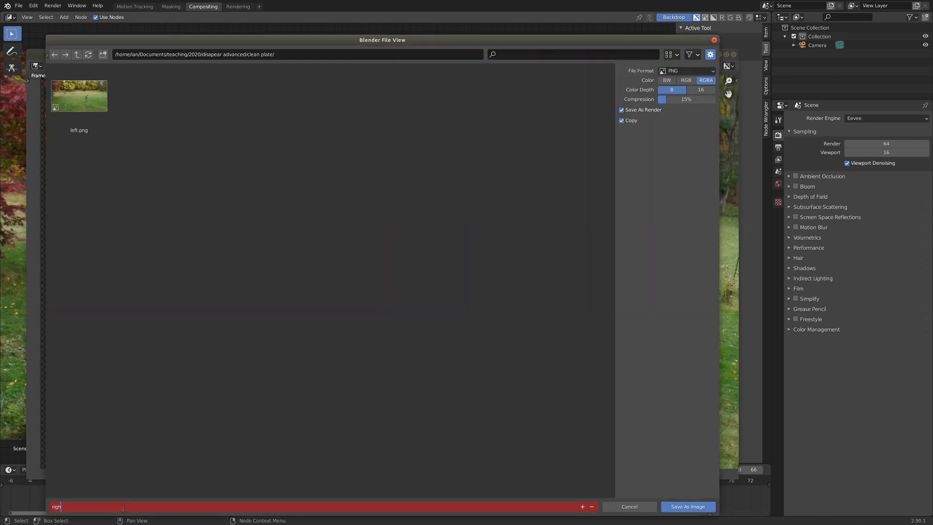
{"action": "type", "text": "t"}
{"action": "key", "text": "Return"}
{"action": "left_click_drag", "start_coordinate": [320, 345], "coordinate": [333, 330]}
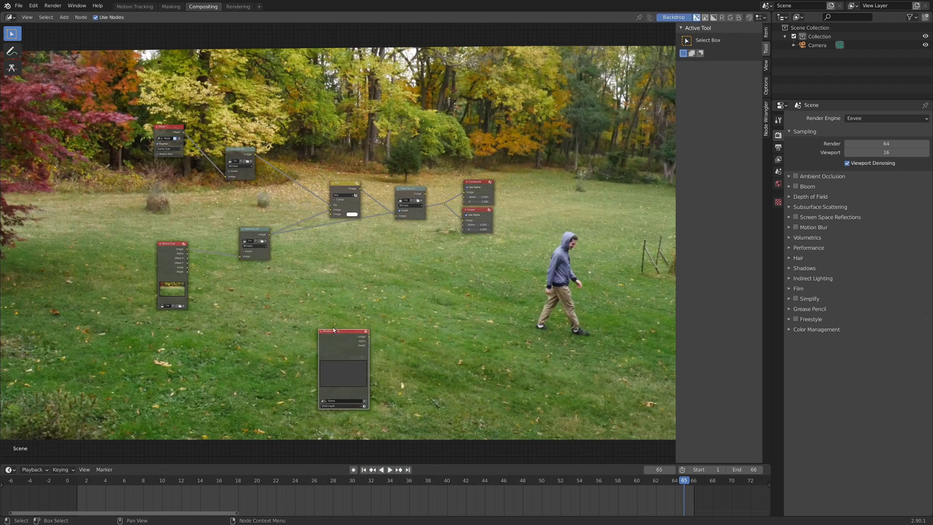
{"action": "scroll", "coordinate": [401, 265], "scroll_direction": "up", "scroll_amount": 1}
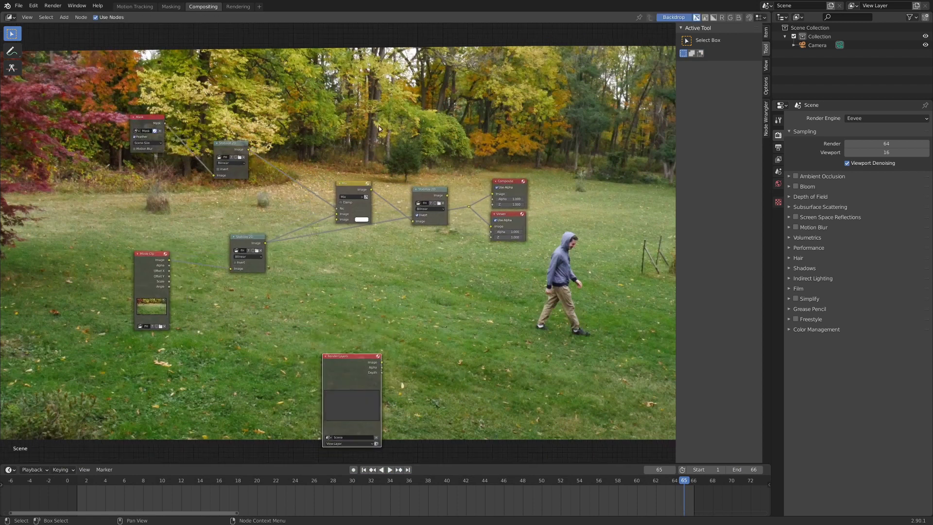
Add a new Layout workspace from the General templates
{"action": "left_click", "coordinate": [259, 6]}
{"action": "mouse_move", "coordinate": [246, 25]}
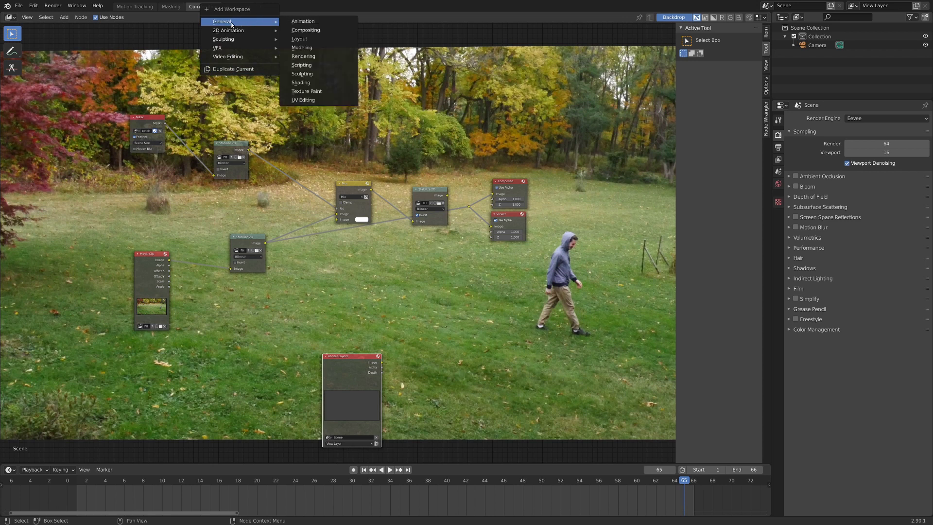
{"action": "left_click", "coordinate": [299, 39]}
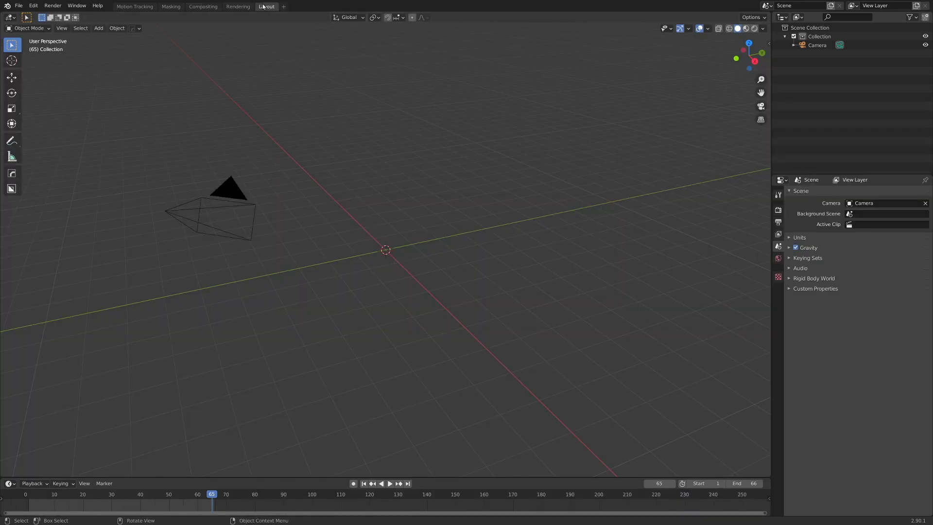
Align the camera to the top view above the origin and set its lens to Orthographic
{"action": "middle_click_drag", "start_coordinate": [306, 150], "coordinate": [314, 253]}
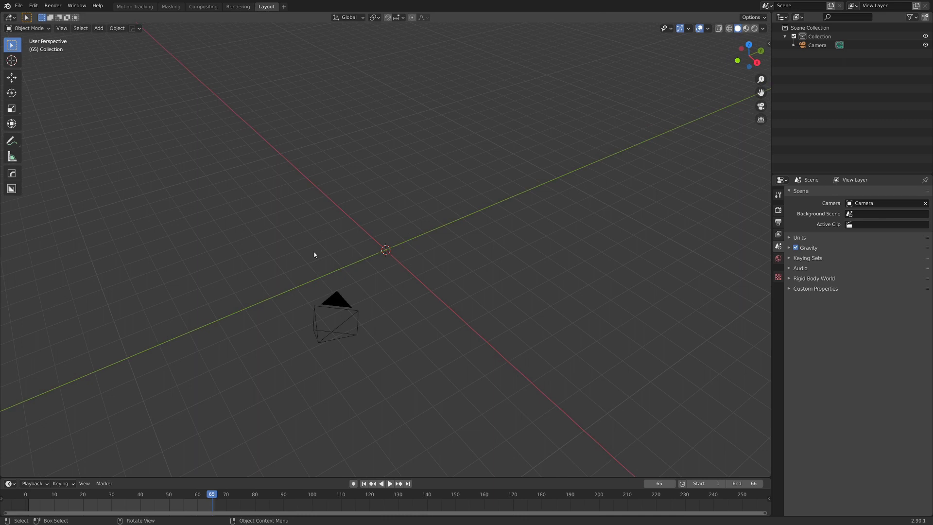
{"action": "left_click", "coordinate": [338, 297]}
{"action": "middle_click_drag", "start_coordinate": [355, 280], "coordinate": [382, 277]}
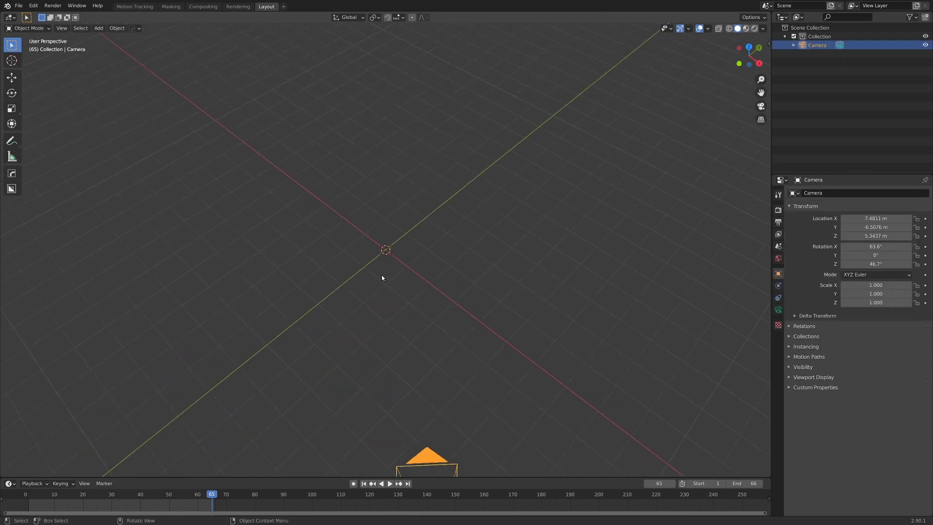
{"action": "key", "text": "KP_7"}
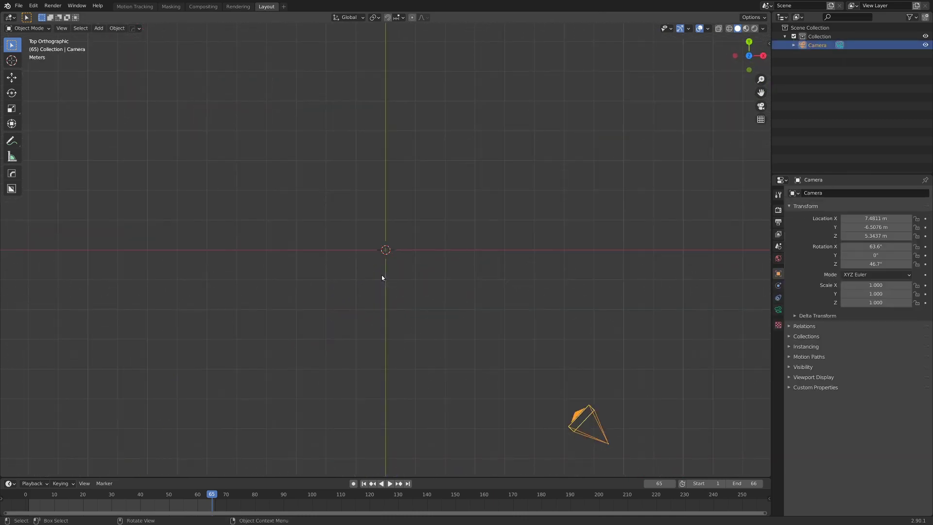
{"action": "key", "text": "ctrl+alt+KP_0"}
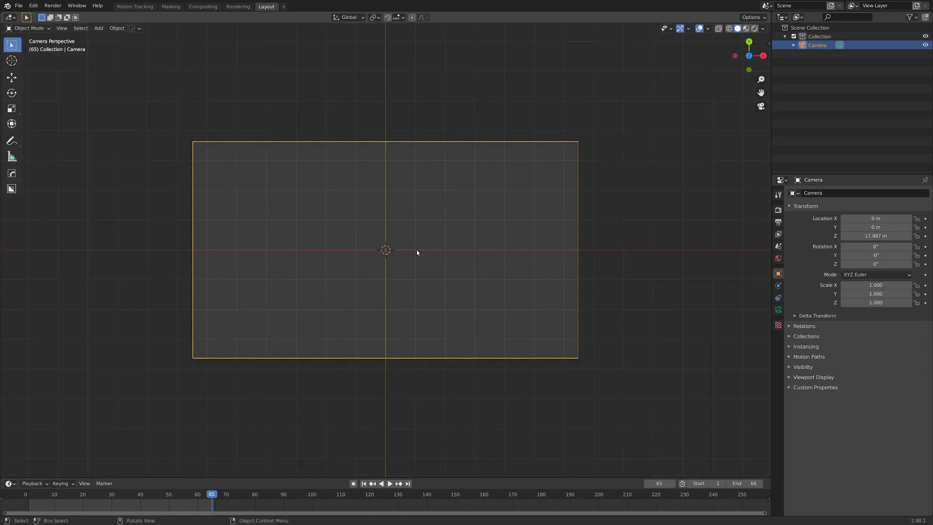
{"action": "left_click", "coordinate": [777, 310]}
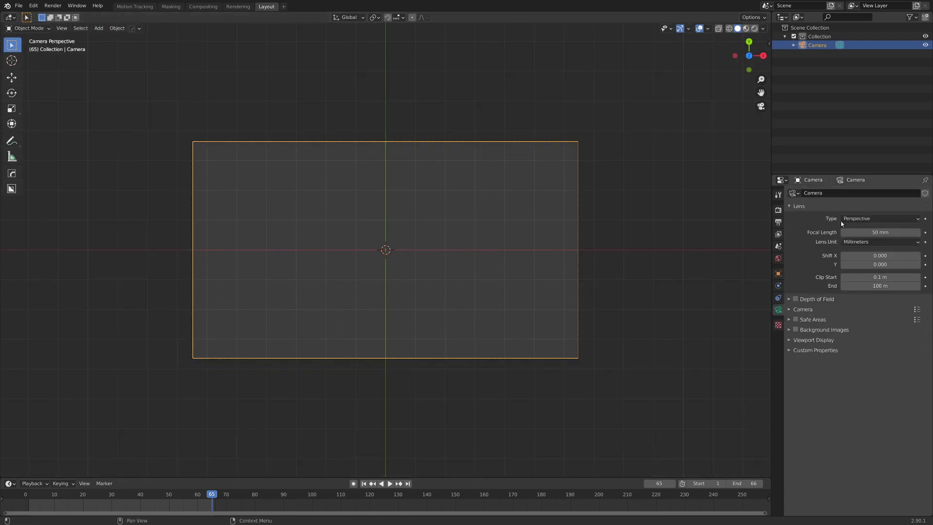
{"action": "left_click", "coordinate": [855, 219]}
{"action": "left_click", "coordinate": [864, 237]}
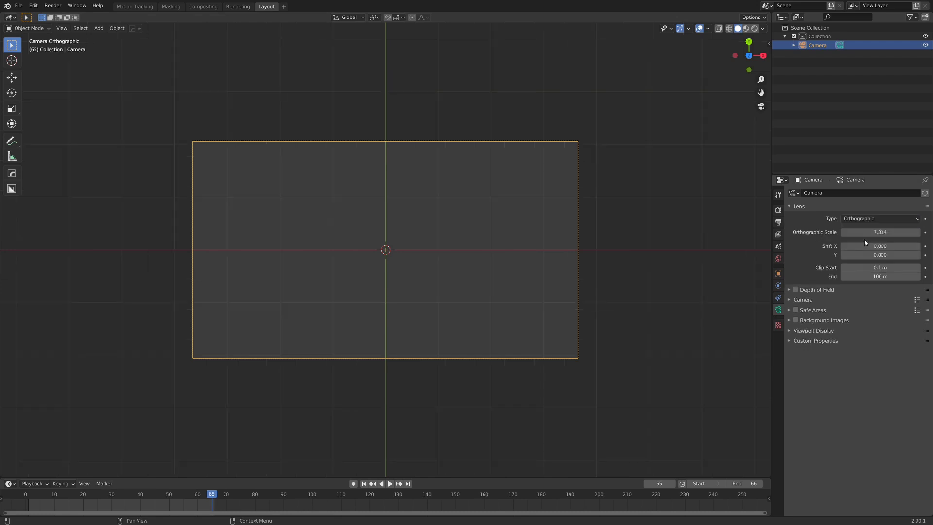
{"action": "middle_click_drag", "start_coordinate": [396, 321], "coordinate": [423, 274]}
In the Images as Planes importer, pick right.png with Shadeless shading
{"action": "key", "text": "KP_0"}
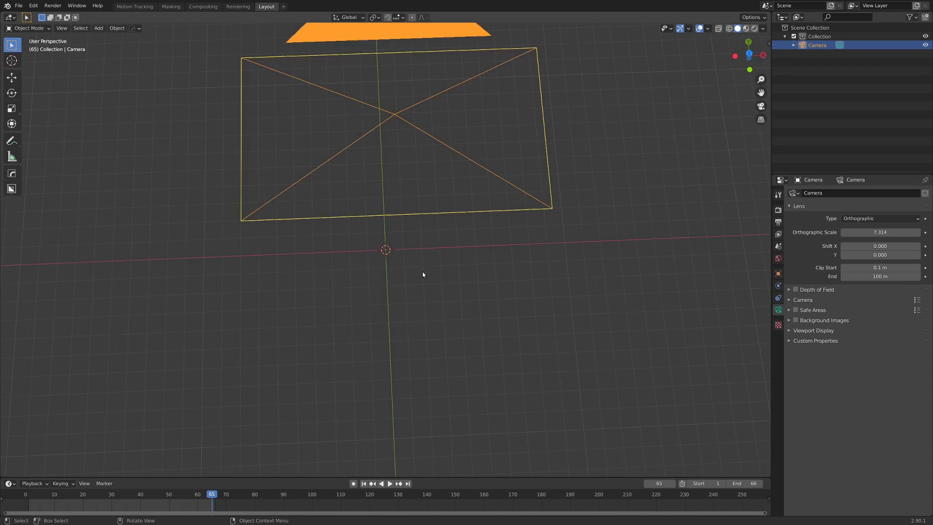
{"action": "left_click", "coordinate": [18, 6]}
{"action": "mouse_move", "coordinate": [51, 123]}
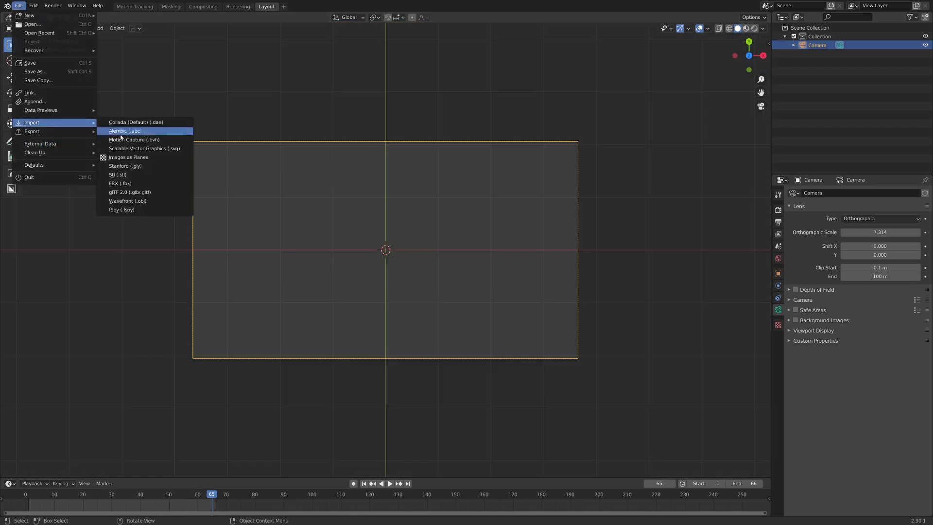
{"action": "left_click", "coordinate": [128, 157]}
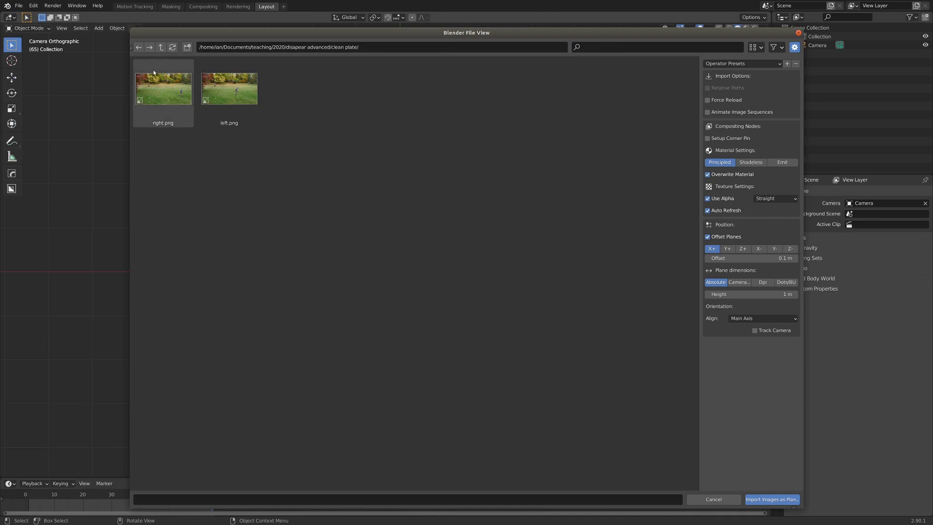
{"action": "left_click", "coordinate": [159, 86]}
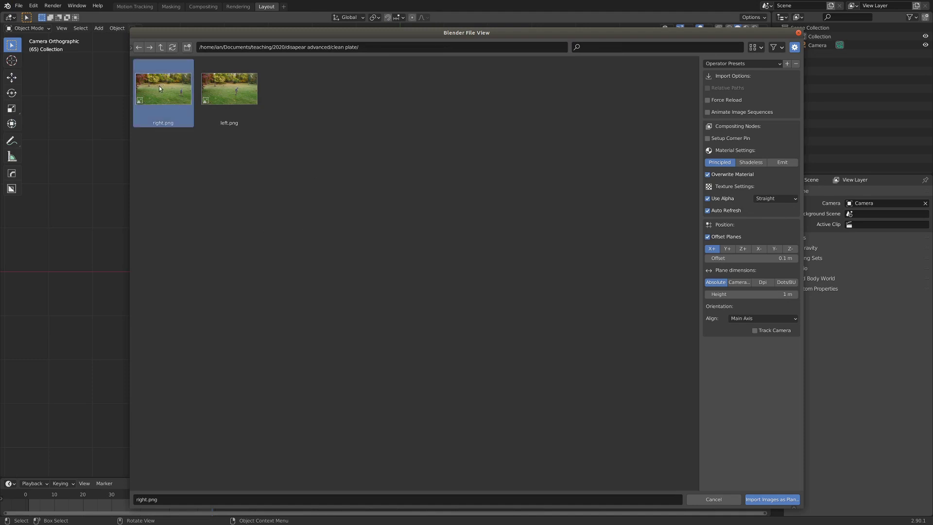
{"action": "left_click", "coordinate": [749, 163]}
Import the right plane and scale it up to fill the camera frame
{"action": "left_click", "coordinate": [771, 499]}
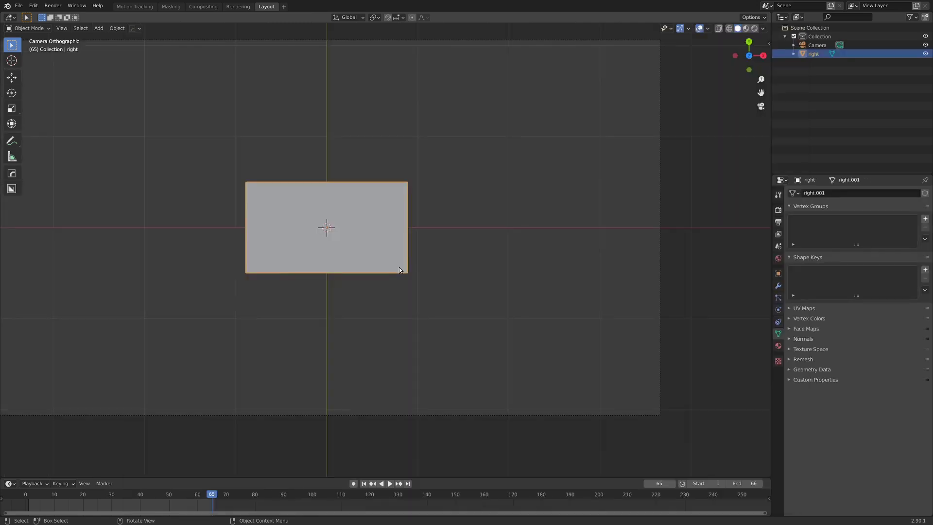
{"action": "key", "text": "s"}
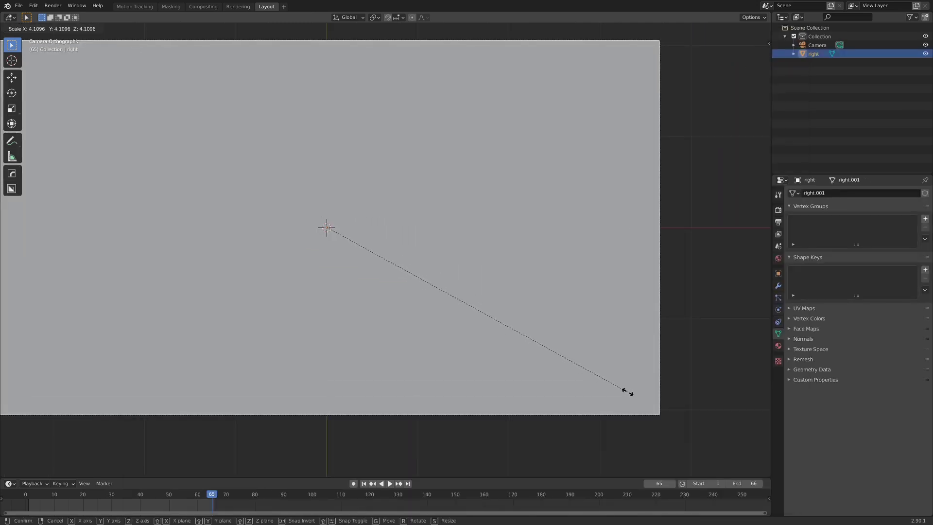
{"action": "left_click", "coordinate": [636, 391]}
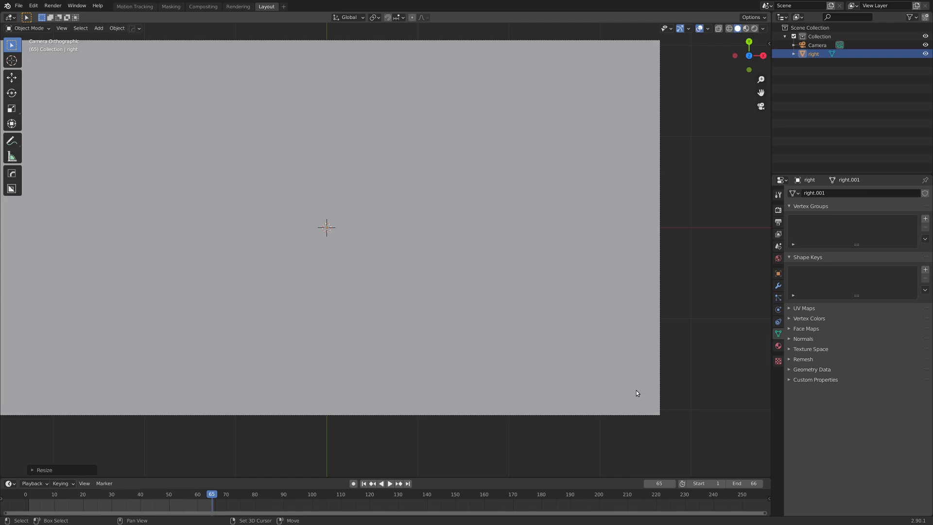
{"action": "scroll", "coordinate": [452, 320], "scroll_direction": "down", "scroll_amount": 4}
{"action": "scroll", "coordinate": [451, 319], "scroll_direction": "up", "scroll_amount": 2}
{"action": "middle_click_drag", "start_coordinate": [442, 319], "coordinate": [447, 236]}
{"action": "left_click", "coordinate": [778, 209]}
Lower the right plane about 0.33 m along Z and deselect it
{"action": "key", "text": "g"}
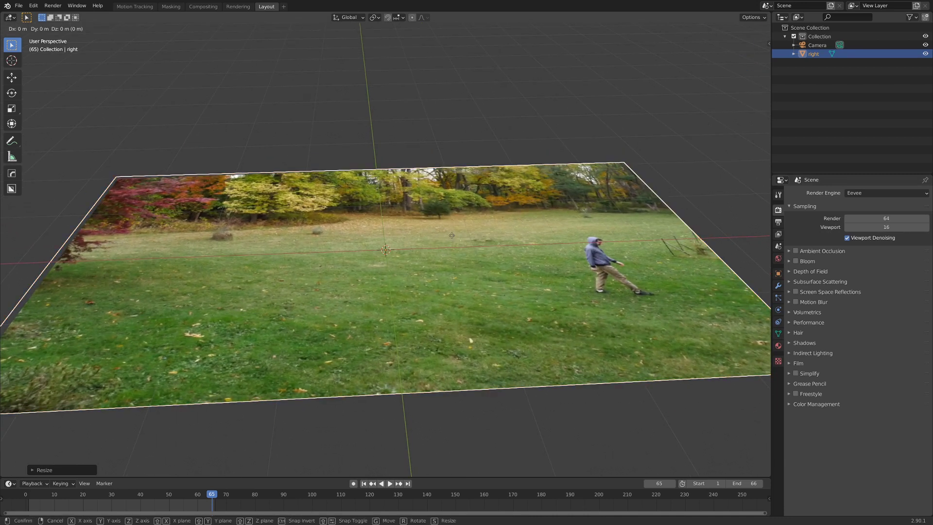
{"action": "key", "text": "z"}
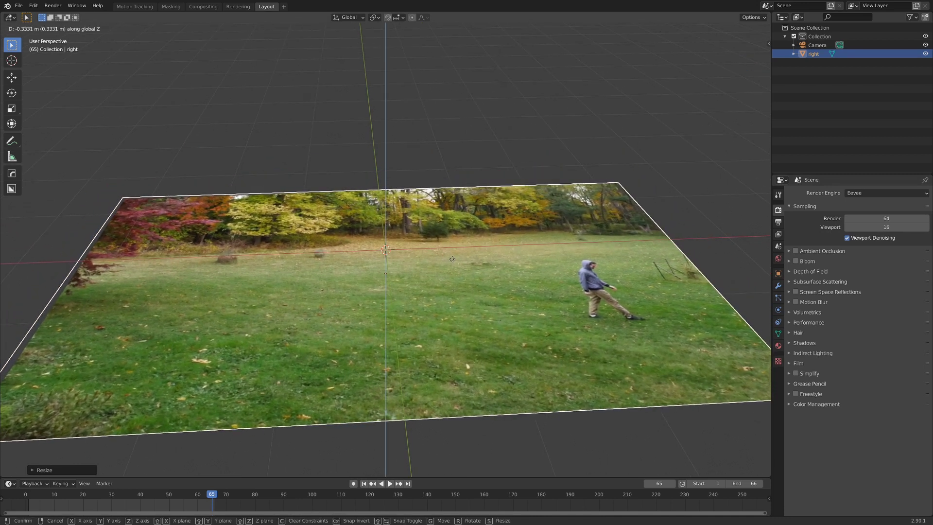
{"action": "left_click", "coordinate": [486, 282]}
{"action": "key", "text": "alt+a"}
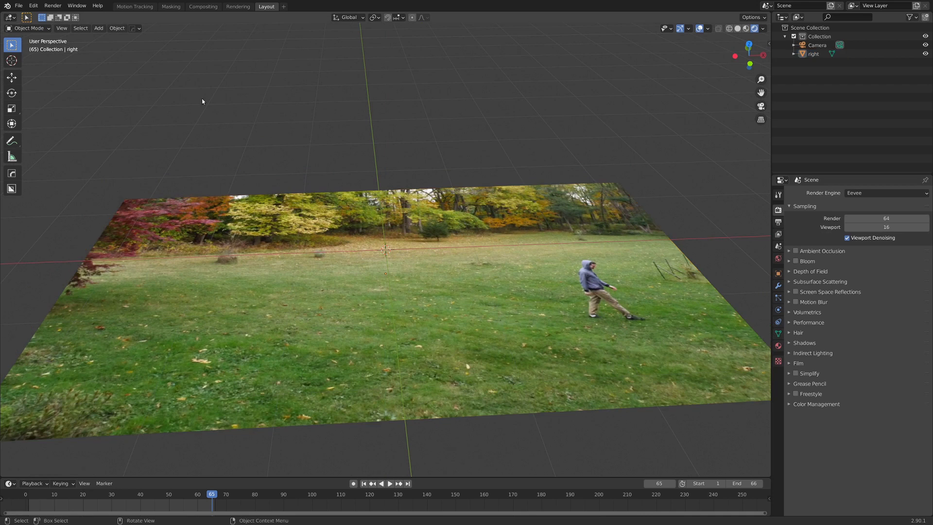
{"action": "left_click", "coordinate": [18, 5]}
Import left.png as an image plane and return to the camera view
{"action": "mouse_move", "coordinate": [58, 128]}
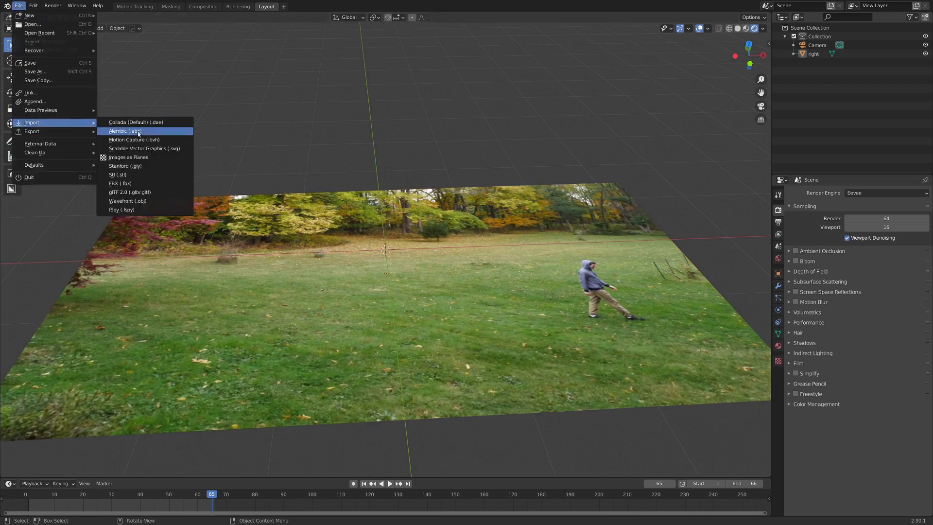
{"action": "left_click", "coordinate": [126, 158]}
{"action": "double_click", "coordinate": [231, 86]}
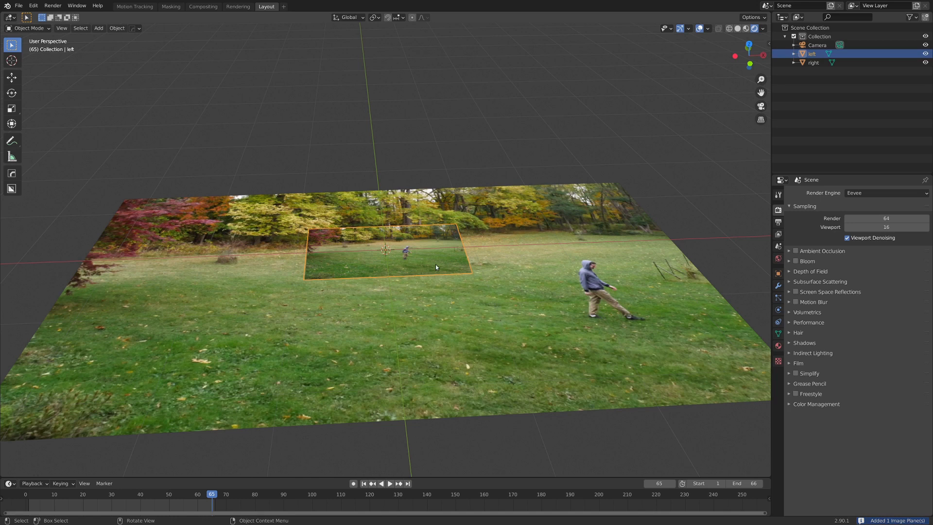
{"action": "key", "text": "KP_0"}
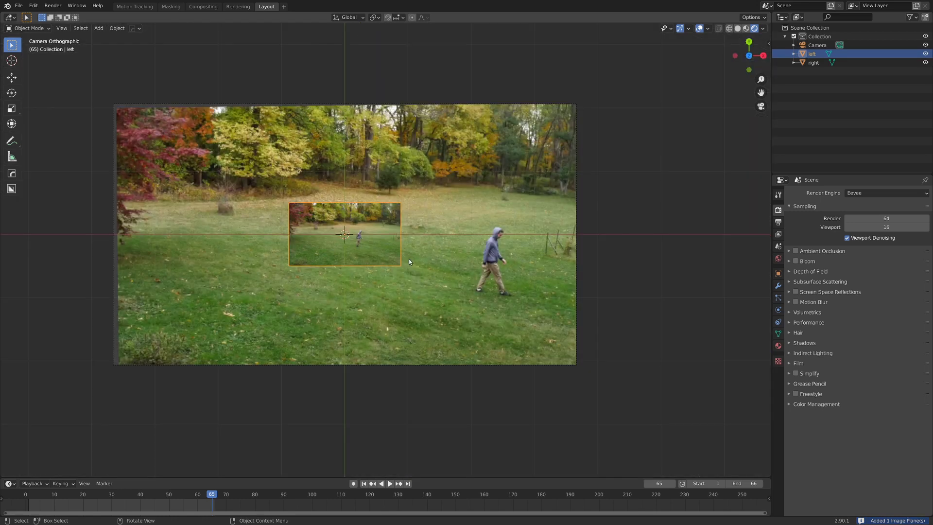
Scale the left plane to about 4.13 to fill the camera frame, then reselect it
{"action": "key", "text": "s"}
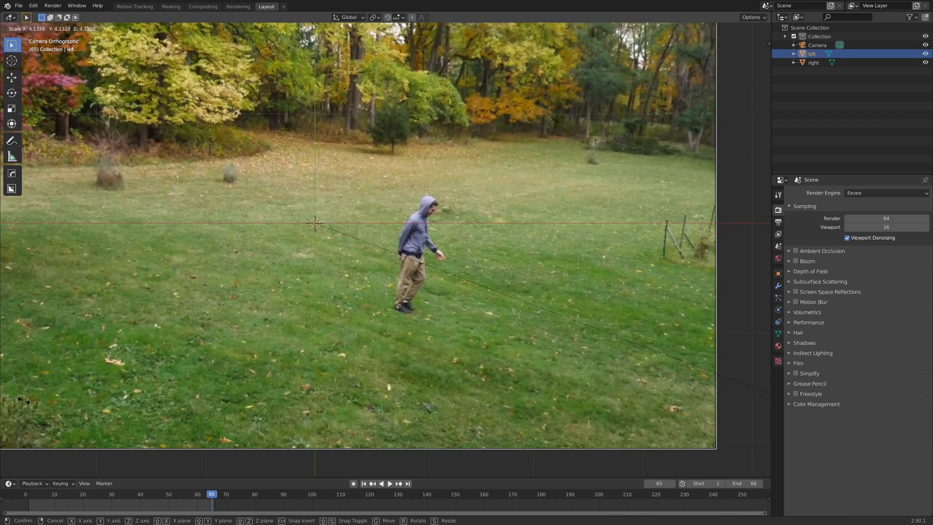
{"action": "left_click", "coordinate": [15, 397]}
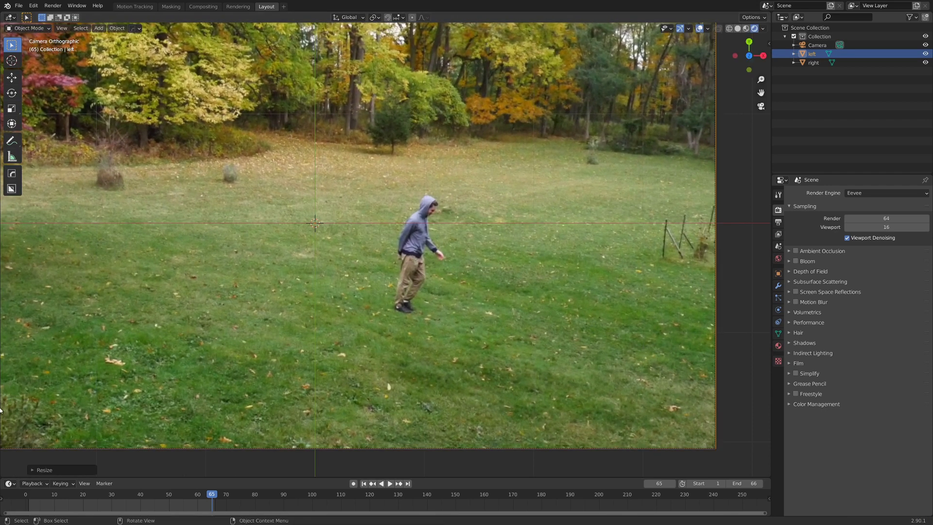
{"action": "key", "text": "alt+a"}
{"action": "middle_click_drag", "start_coordinate": [401, 278], "coordinate": [412, 229]}
{"action": "left_click", "coordinate": [409, 291]}
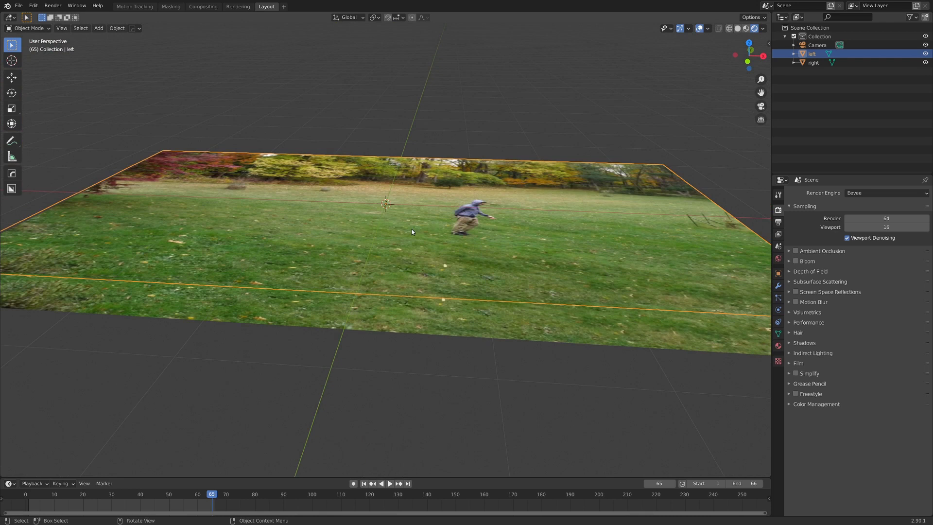
Split the viewport and turn the lower area into a Shader Editor showing the left plane's material
{"action": "key", "text": "KP_0"}
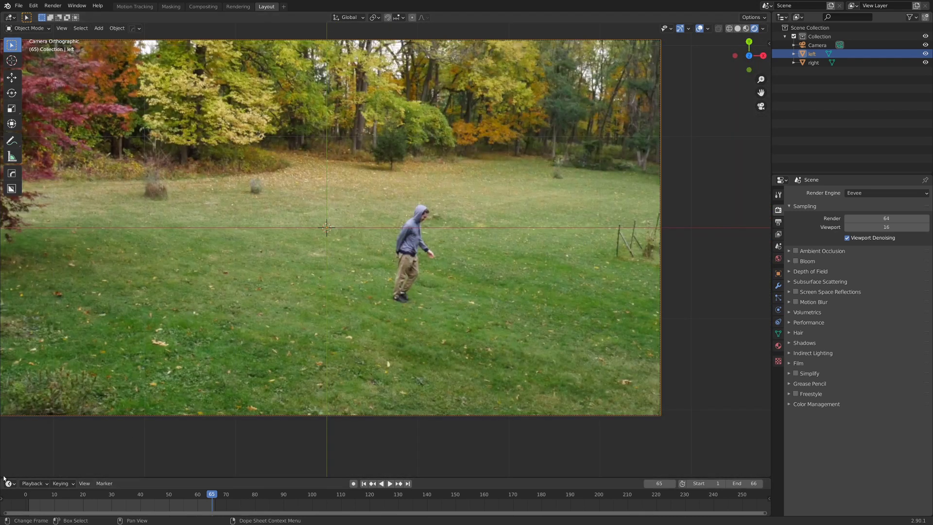
{"action": "left_click_drag", "start_coordinate": [2, 474], "coordinate": [12, 307]}
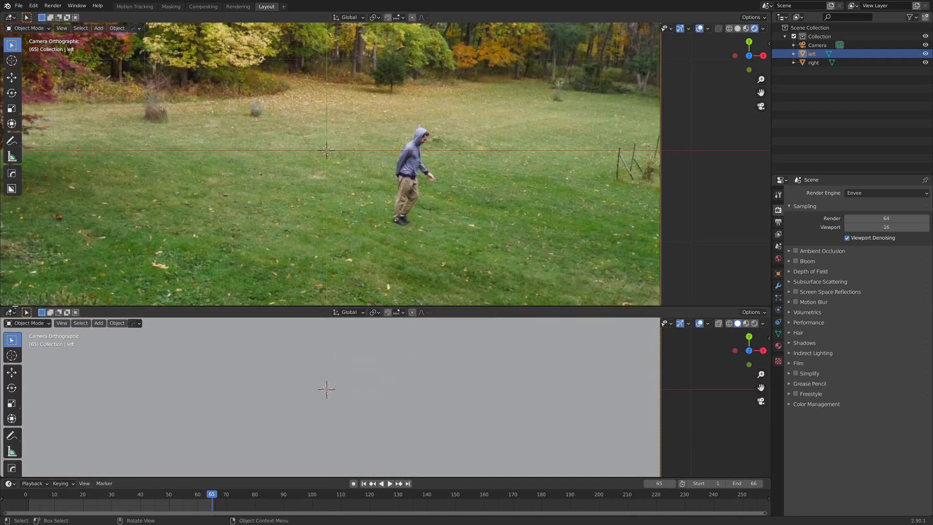
{"action": "left_click", "coordinate": [10, 312]}
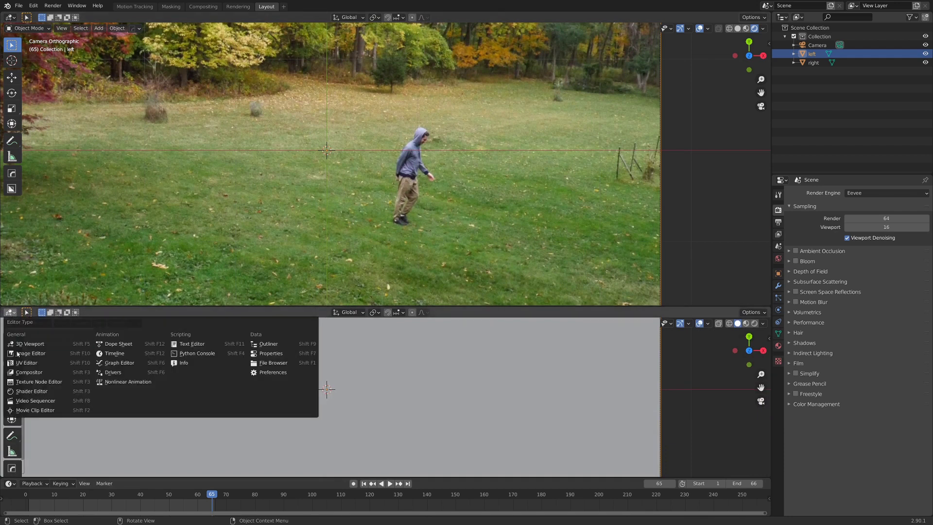
{"action": "left_click", "coordinate": [43, 392]}
{"action": "scroll", "coordinate": [221, 428], "scroll_direction": "up", "scroll_amount": 1}
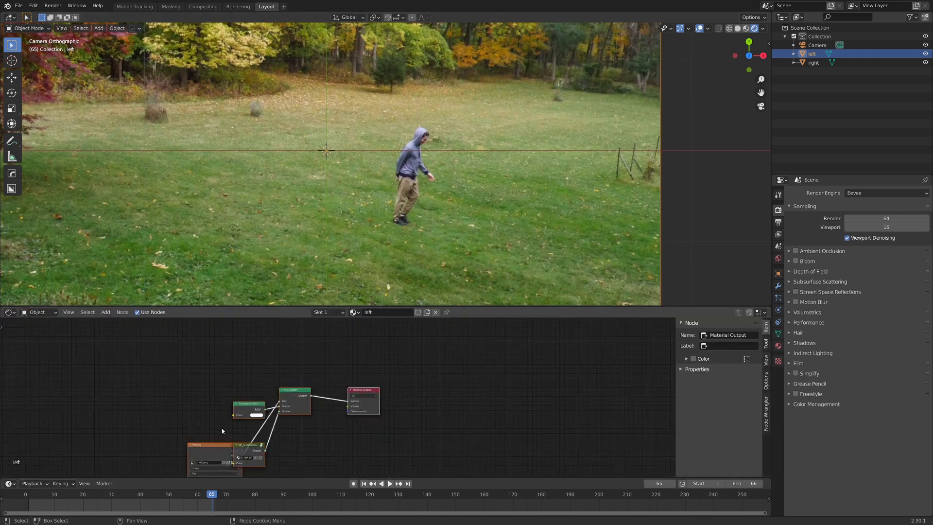
{"action": "middle_click_drag", "start_coordinate": [222, 427], "coordinate": [335, 373]}
Rearrange the left.png and IAP_SHADELESS nodes and unplug the Mix Shader Fac link
{"action": "left_click", "coordinate": [316, 402]}
{"action": "left_click_drag", "start_coordinate": [313, 400], "coordinate": [253, 357]}
{"action": "scroll", "coordinate": [421, 353], "scroll_direction": "up", "scroll_amount": 3}
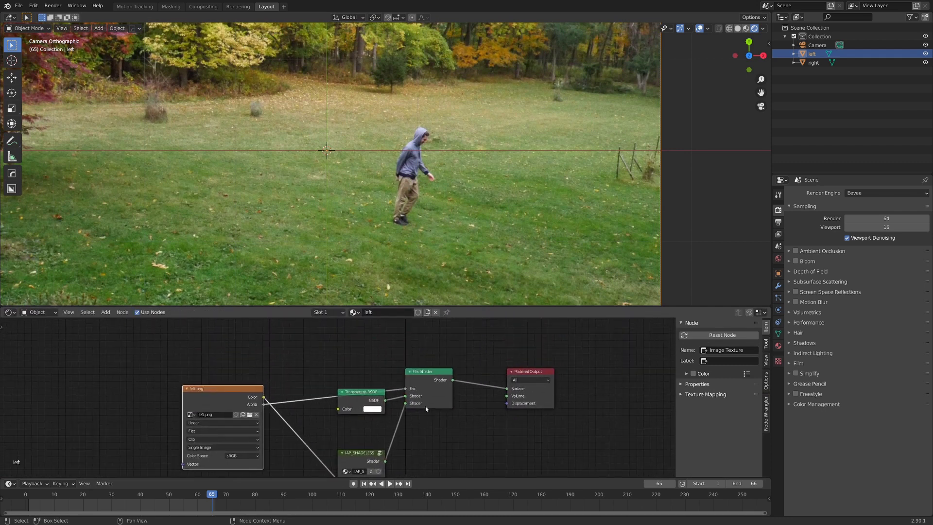
{"action": "left_click_drag", "start_coordinate": [430, 385], "coordinate": [372, 368]}
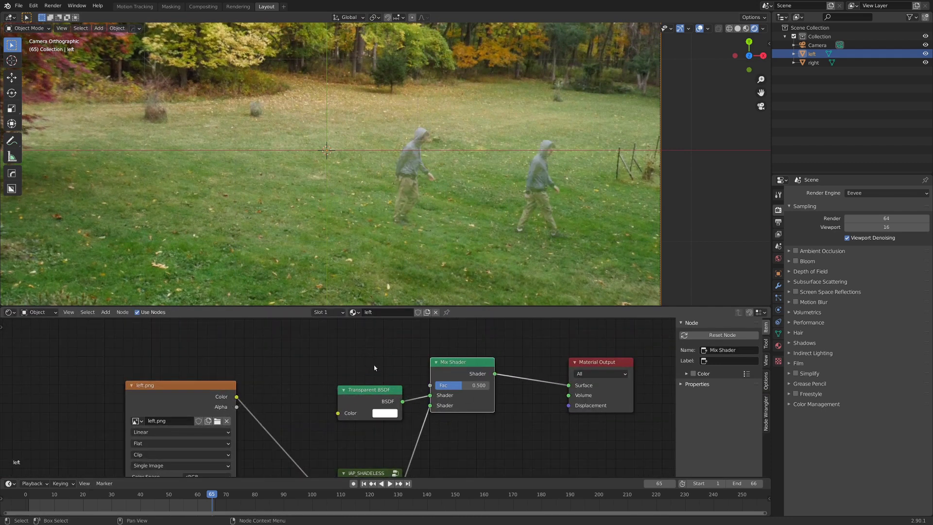
{"action": "mouse_move", "coordinate": [341, 403]}
{"action": "left_mouse_down"}
{"action": "mouse_move", "coordinate": [307, 390]}
{"action": "mouse_move", "coordinate": [336, 388]}
{"action": "left_mouse_up"}
{"action": "left_click_drag", "start_coordinate": [364, 473], "coordinate": [340, 401]}
{"action": "scroll", "coordinate": [430, 204], "scroll_direction": "up", "scroll_amount": 1}
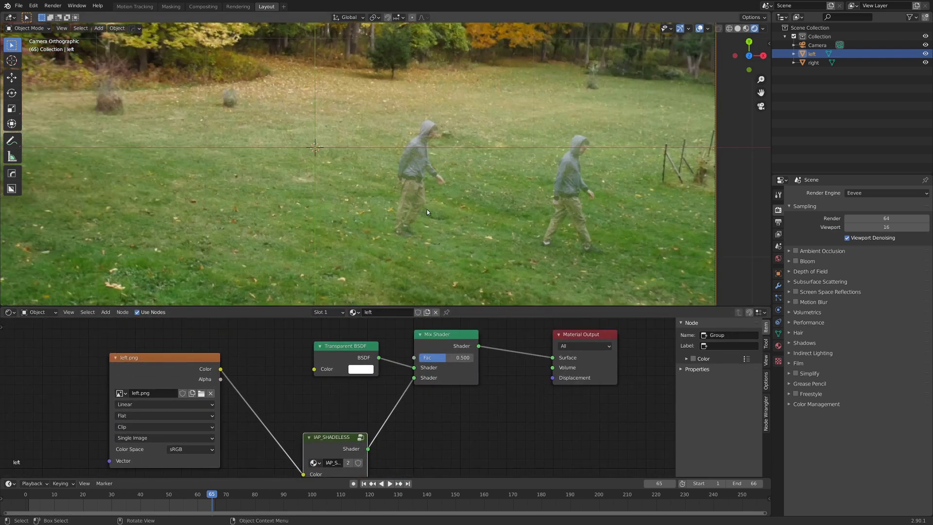
Move the left video plane slightly upward to line up the footage
{"action": "key", "text": "ctrl+space"}
{"action": "scroll", "coordinate": [497, 237], "scroll_direction": "up", "scroll_amount": 3}
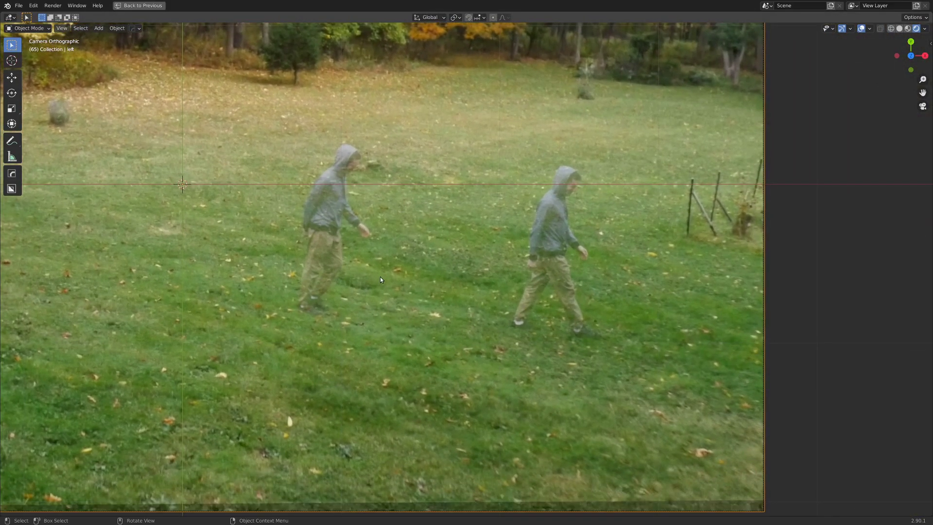
{"action": "scroll", "coordinate": [380, 279], "scroll_direction": "up", "scroll_amount": 2}
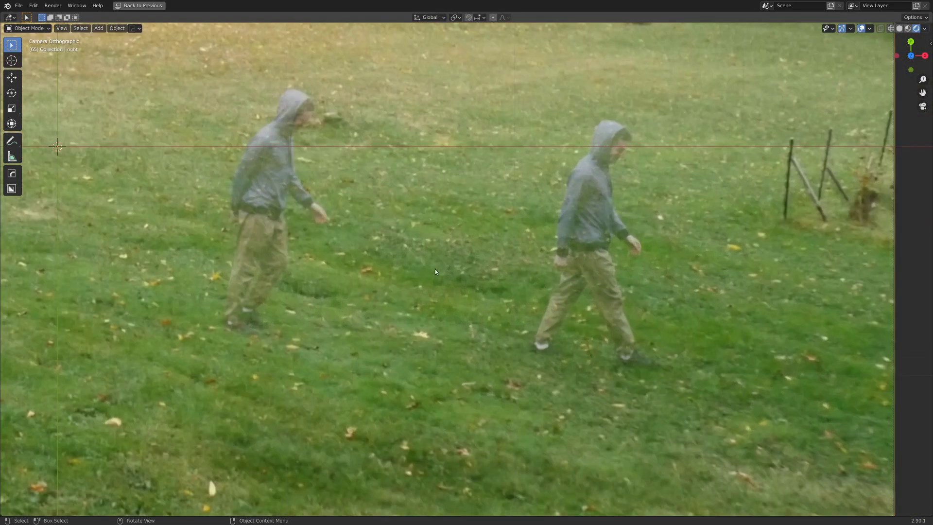
{"action": "scroll", "coordinate": [432, 270], "scroll_direction": "down", "scroll_amount": 5}
{"action": "key", "text": "g"}
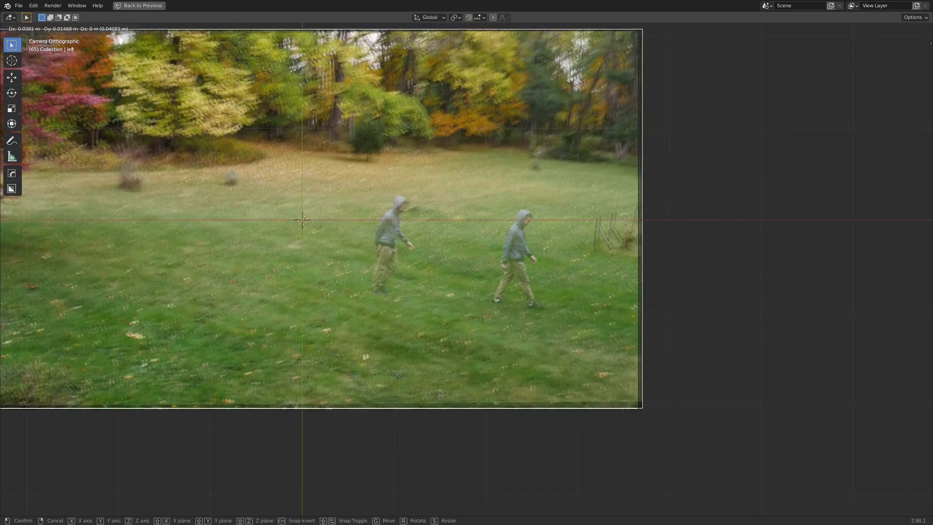
{"action": "left_click", "coordinate": [487, 257]}
Connect left.png's Alpha output to the Mix Shader Fac input
{"action": "scroll", "coordinate": [462, 257], "scroll_direction": "up", "scroll_amount": 10}
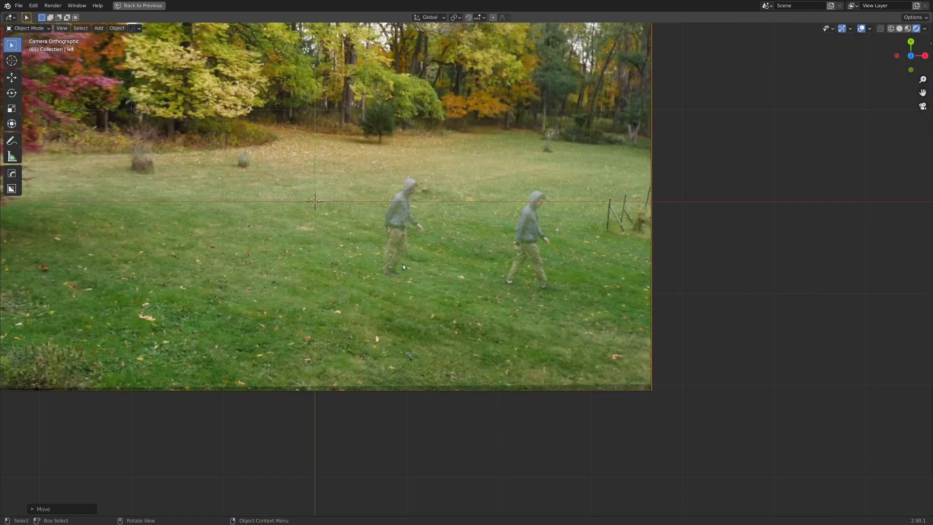
{"action": "key", "text": "ctrl+space"}
{"action": "left_click_drag", "start_coordinate": [220, 379], "coordinate": [415, 358]}
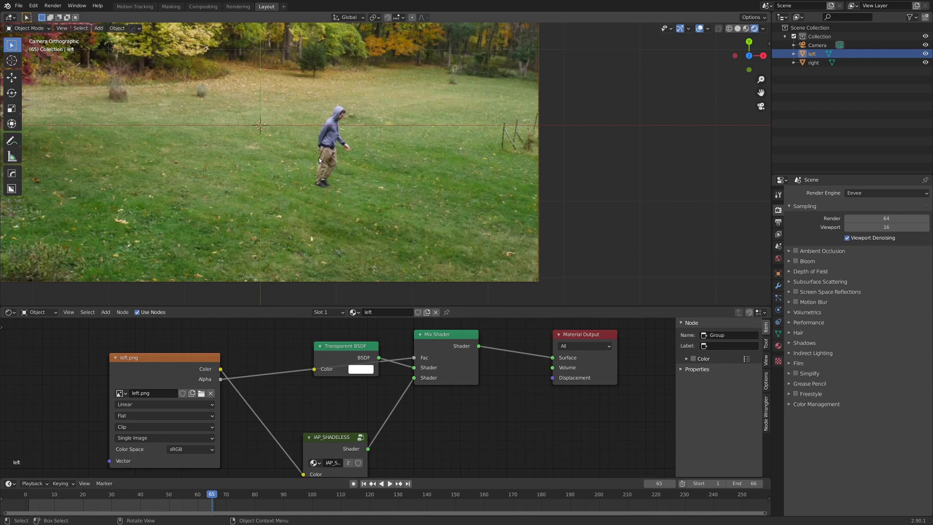
Select the 'left' plane in camera view and bring up its interaction-mode pie menu
{"action": "middle_click_drag", "start_coordinate": [335, 154], "coordinate": [252, 112]}
{"action": "left_click", "coordinate": [303, 80]}
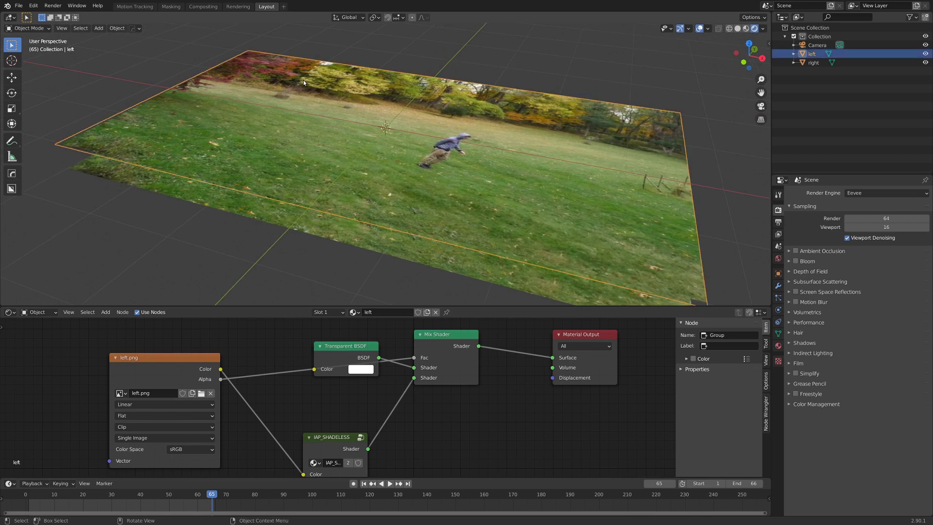
{"action": "middle_click_drag", "start_coordinate": [303, 80], "coordinate": [332, 141]}
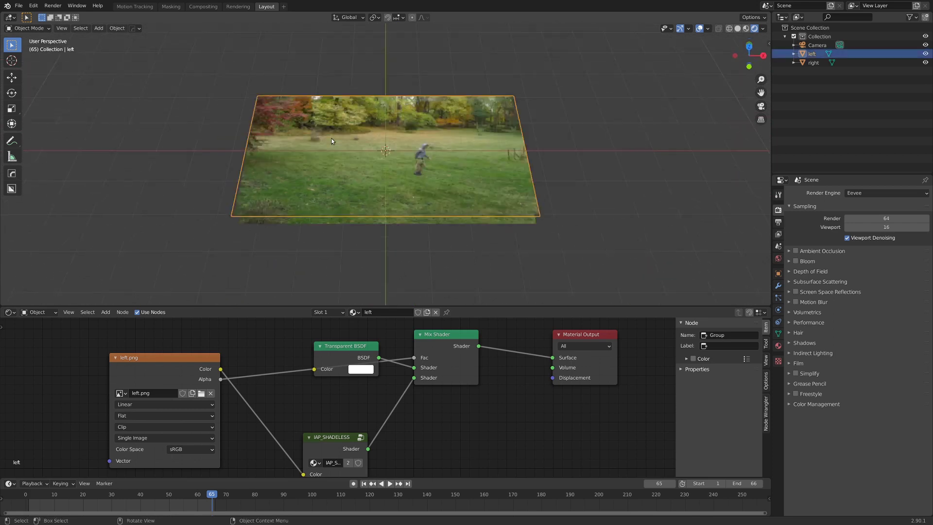
{"action": "key", "text": "KP_0"}
{"action": "scroll", "coordinate": [276, 160], "scroll_direction": "up", "scroll_amount": 2}
{"action": "scroll", "coordinate": [281, 153], "scroll_direction": "down", "scroll_amount": 2}
{"action": "key", "text": "ctrl+Tab"}
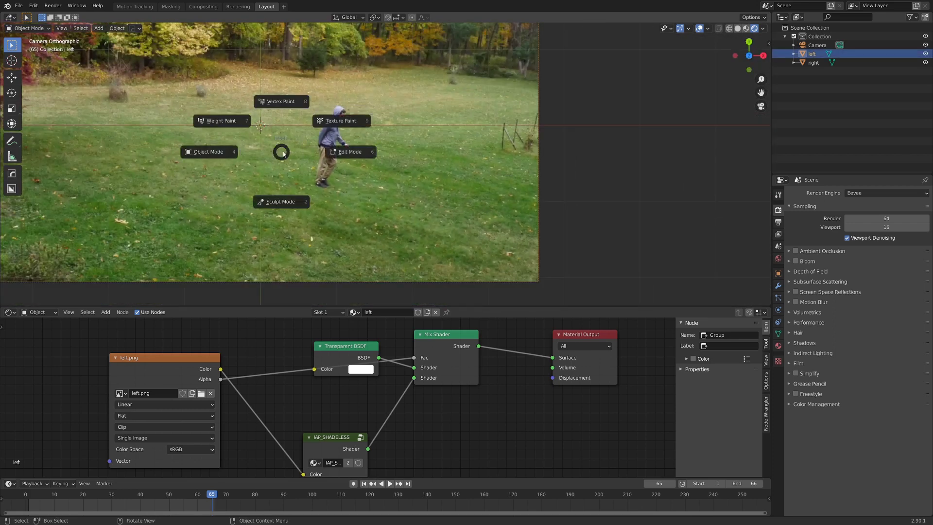
In Edit Mode, knife-cut a four-corner outline around the walking man
{"action": "left_click", "coordinate": [375, 153]}
{"action": "scroll", "coordinate": [311, 136], "scroll_direction": "up", "scroll_amount": 3}
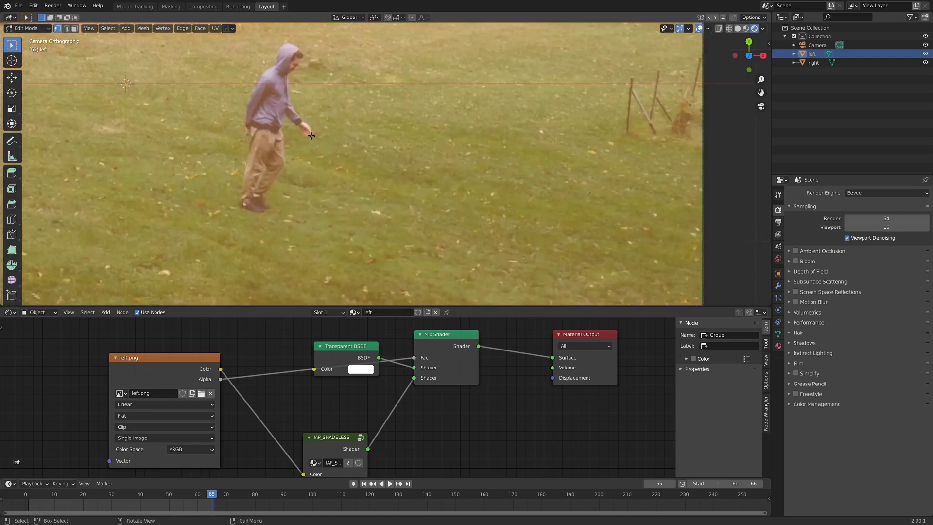
{"action": "middle_click_drag", "start_coordinate": [311, 136], "coordinate": [400, 181], "text": "shift"}
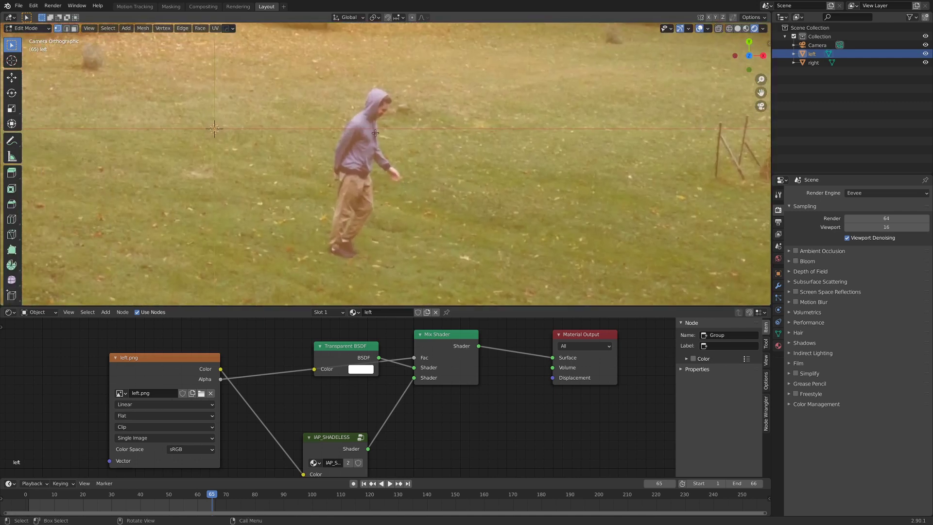
{"action": "key", "text": "k"}
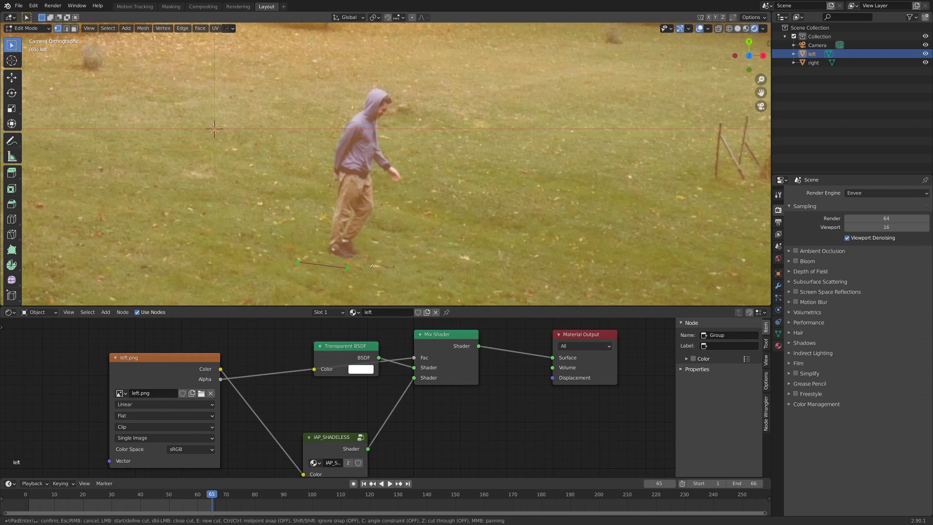
{"action": "left_click", "coordinate": [419, 268]}
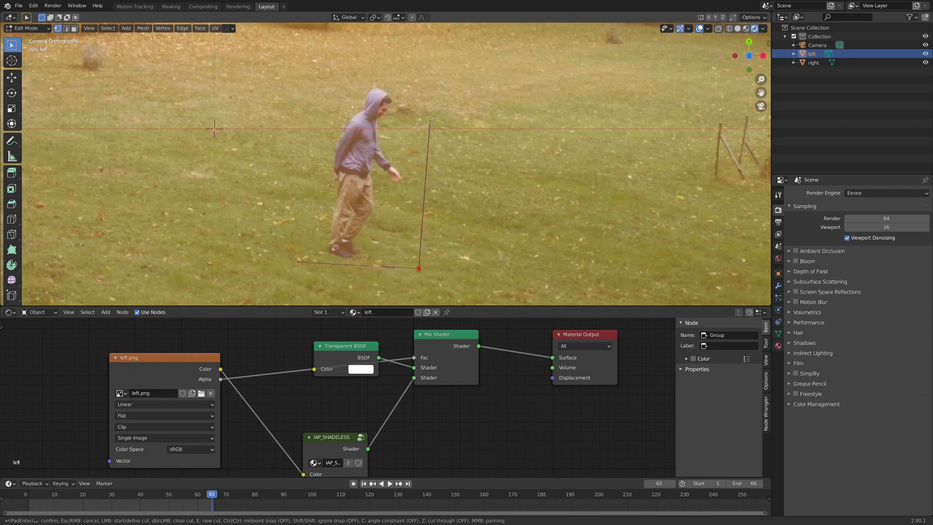
{"action": "left_click", "coordinate": [429, 78]}
{"action": "left_click", "coordinate": [314, 64]}
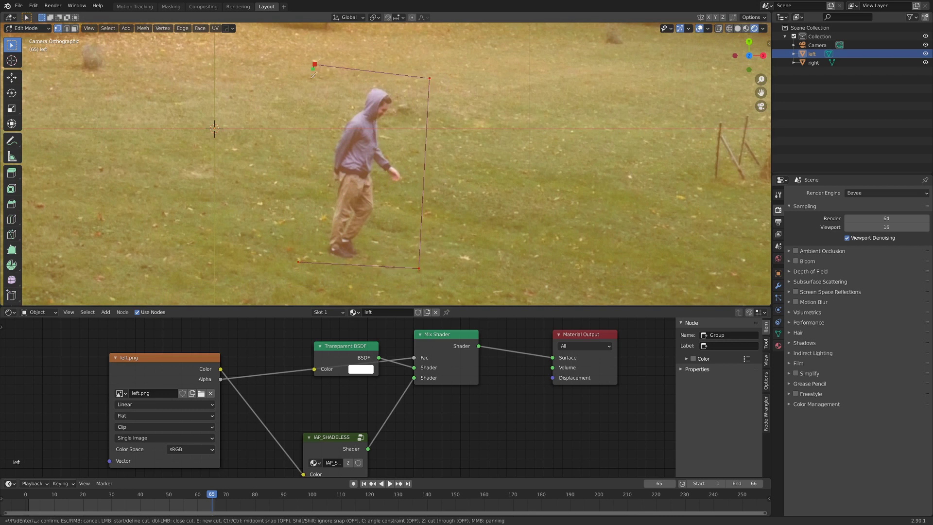
{"action": "left_click", "coordinate": [298, 261]}
{"action": "key", "text": "Return"}
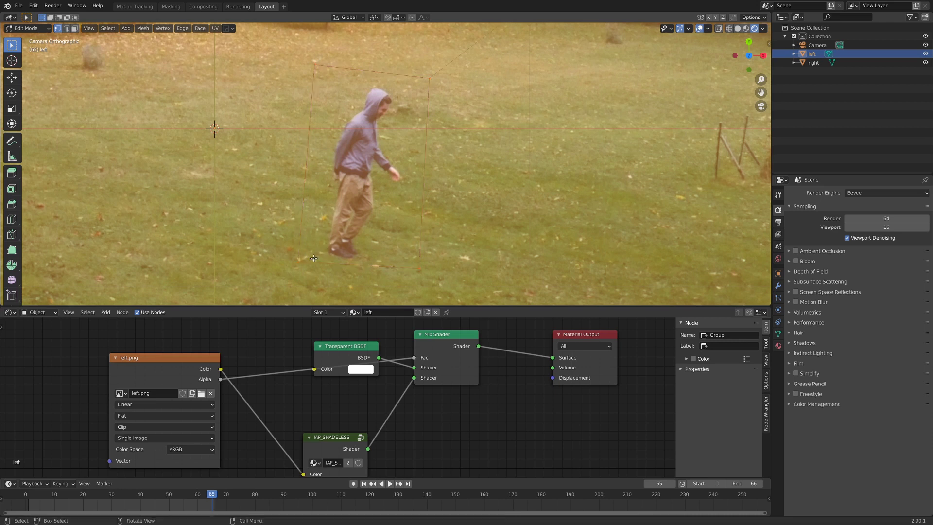
{"action": "key", "text": "k"}
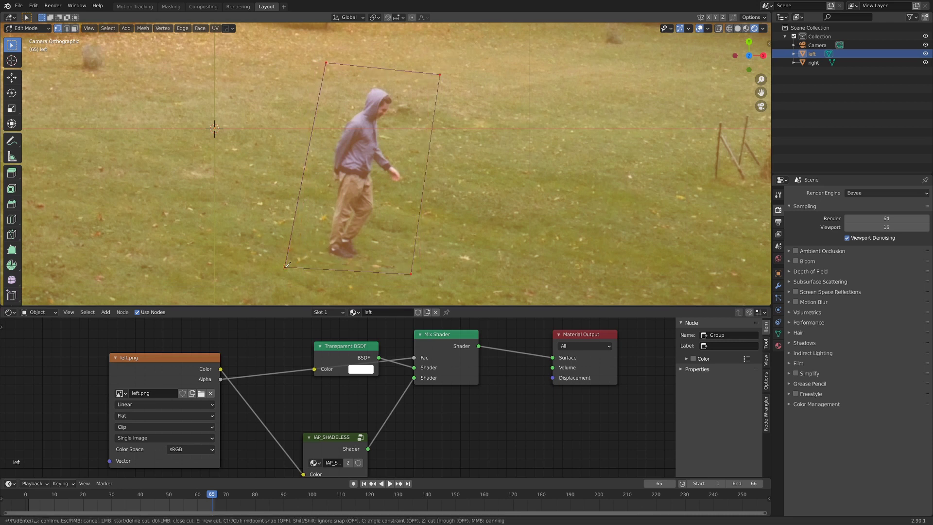
{"action": "key", "text": "Escape"}
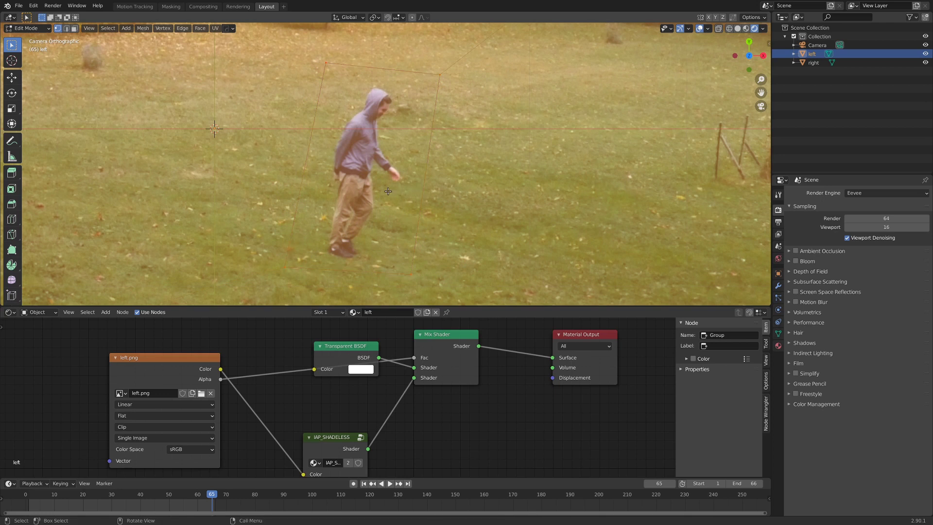
Delete the quad face around the man using face select mode
{"action": "left_click", "coordinate": [74, 28]}
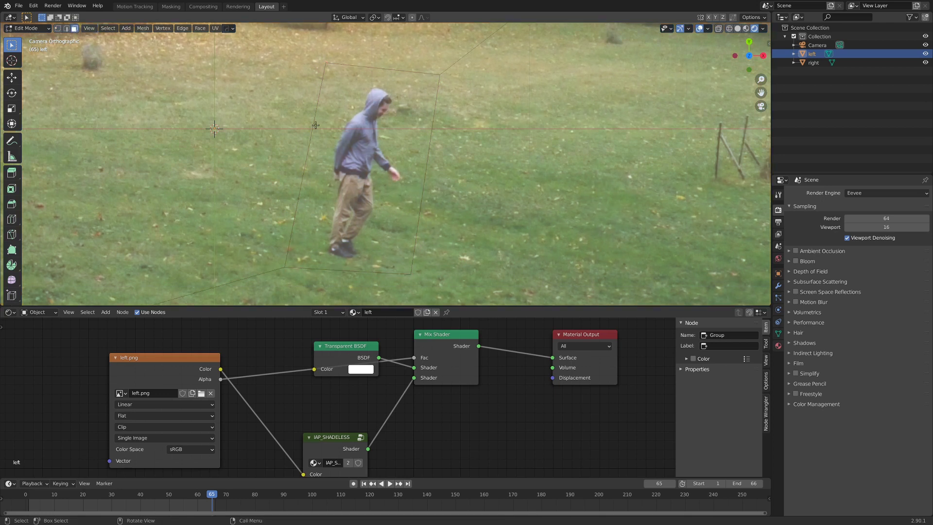
{"action": "left_click", "coordinate": [347, 155]}
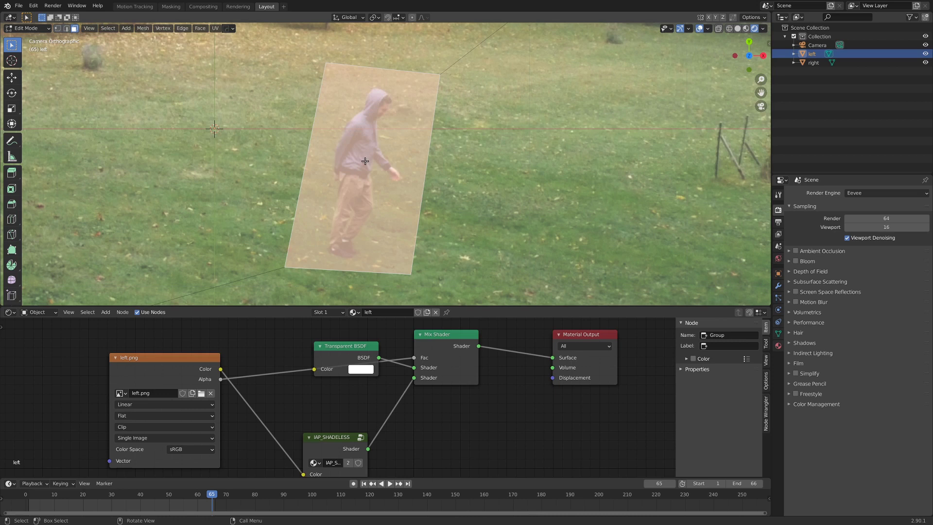
{"action": "key", "text": "x"}
{"action": "left_click", "coordinate": [365, 162]}
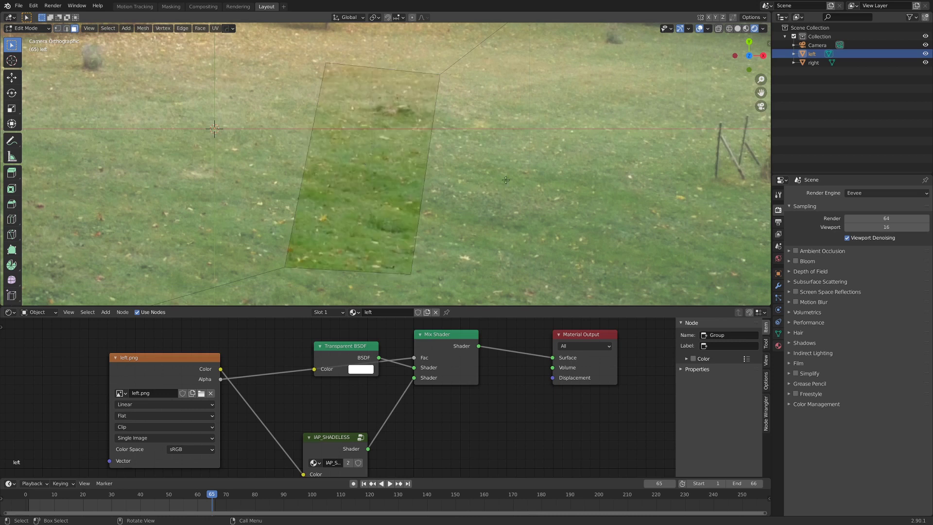
{"action": "key", "text": "Tab"}
{"action": "left_click", "coordinate": [354, 171]}
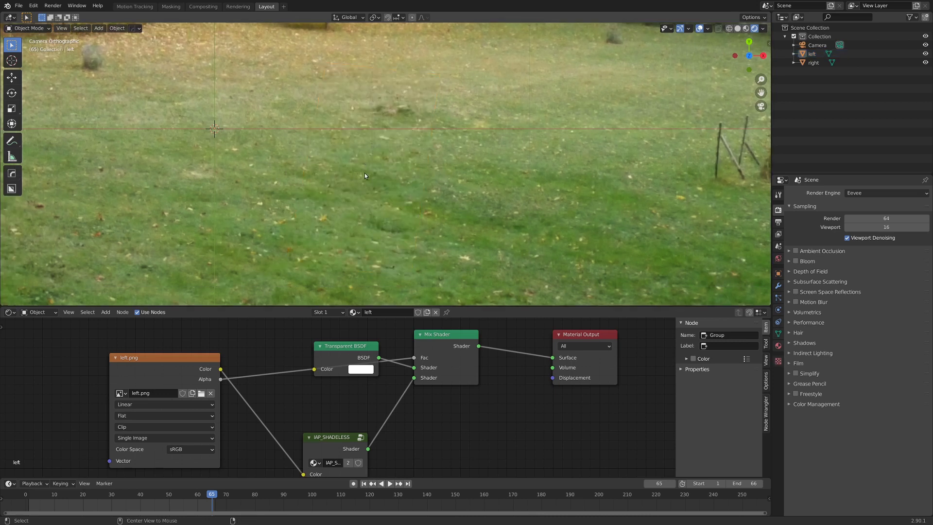
{"action": "scroll", "coordinate": [378, 194], "scroll_direction": "up", "scroll_amount": 3}
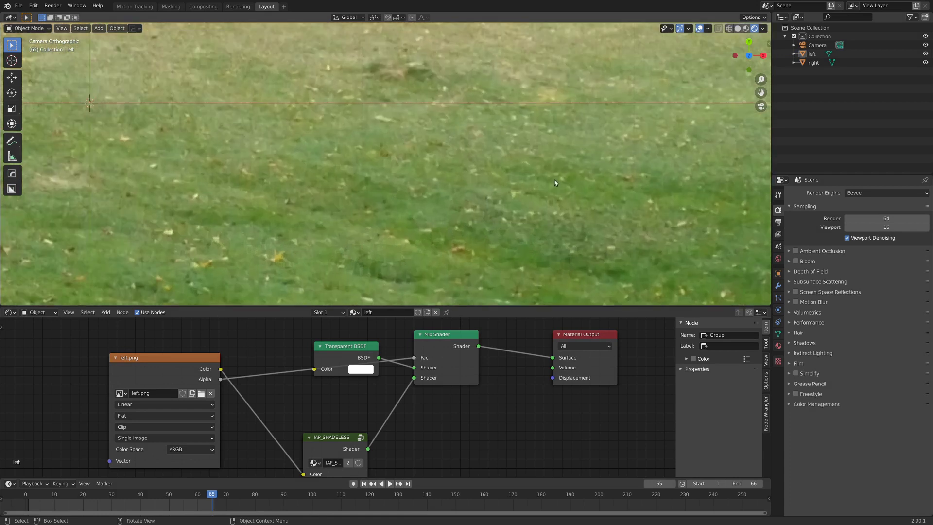
{"action": "scroll", "coordinate": [472, 216], "scroll_direction": "up", "scroll_amount": 2}
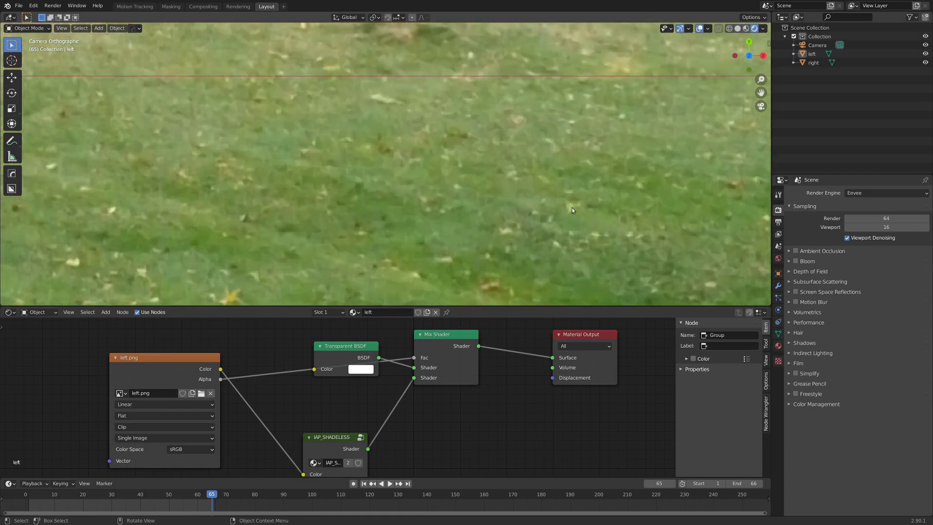
{"action": "scroll", "coordinate": [572, 208], "scroll_direction": "up", "scroll_amount": 4}
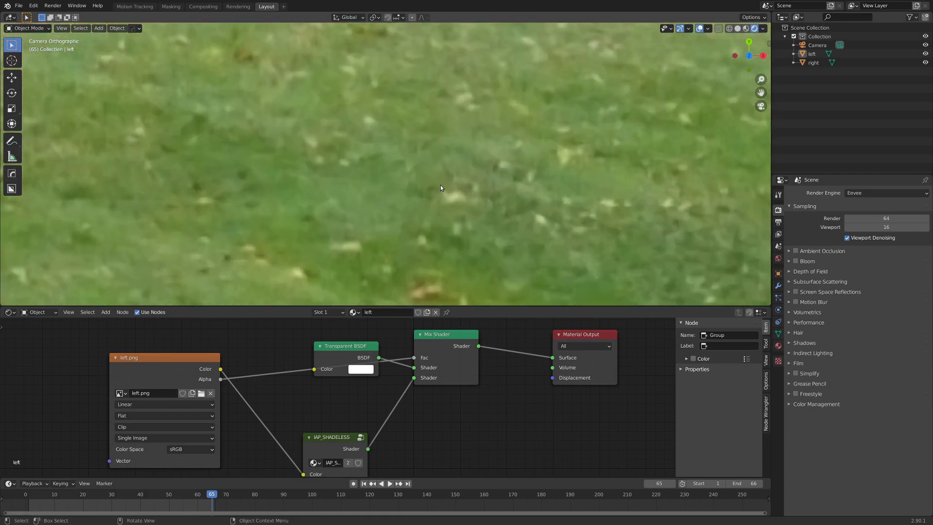
{"action": "scroll", "coordinate": [430, 200], "scroll_direction": "up", "scroll_amount": 2}
{"action": "scroll", "coordinate": [442, 185], "scroll_direction": "down", "scroll_amount": 5}
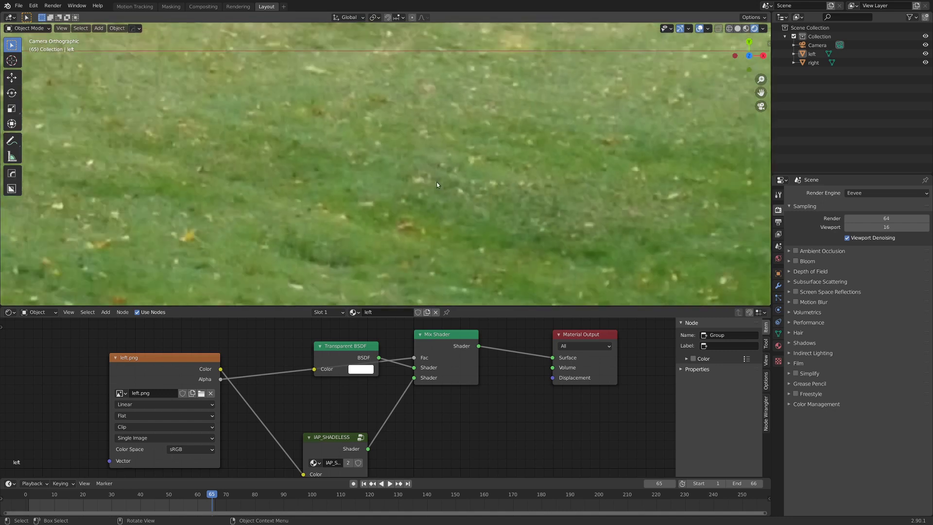
{"action": "left_click", "coordinate": [357, 203]}
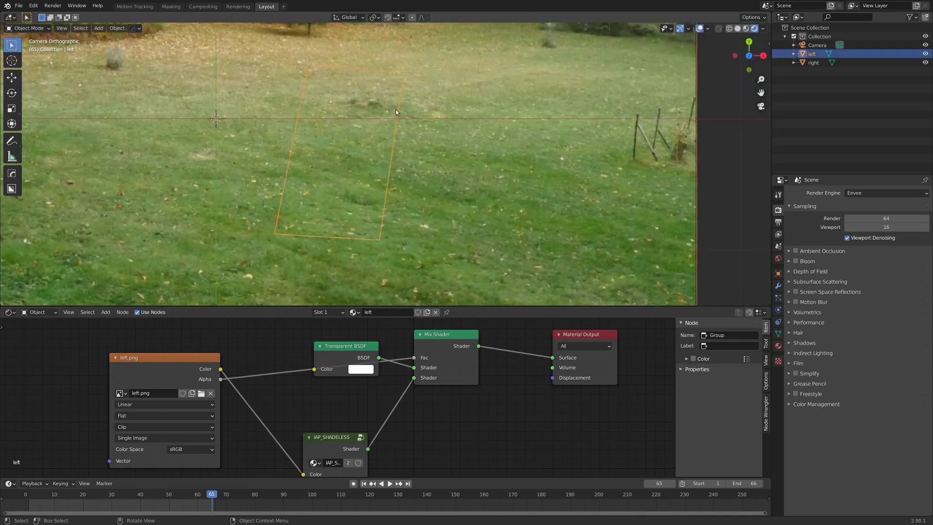
{"action": "scroll", "coordinate": [395, 111], "scroll_direction": "up", "scroll_amount": 1}
{"action": "left_click", "coordinate": [363, 178]}
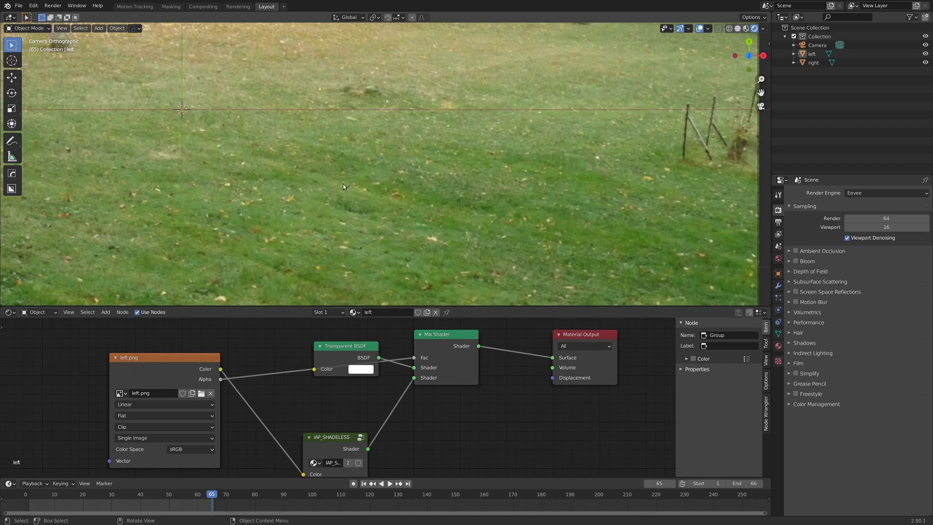
{"action": "scroll", "coordinate": [365, 200], "scroll_direction": "down", "scroll_amount": 2}
{"action": "scroll", "coordinate": [366, 212], "scroll_direction": "down", "scroll_amount": 2}
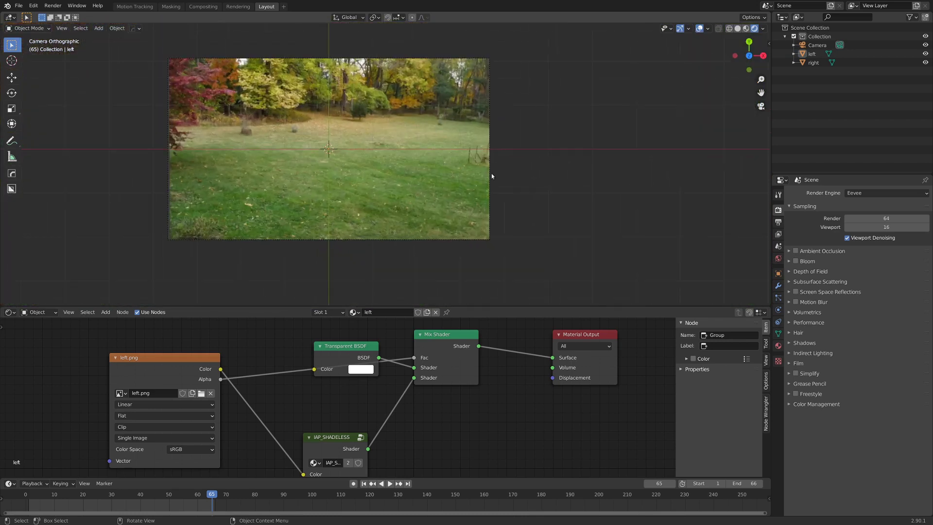
{"action": "scroll", "coordinate": [428, 187], "scroll_direction": "down", "scroll_amount": 1}
{"action": "scroll", "coordinate": [393, 182], "scroll_direction": "up", "scroll_amount": 2}
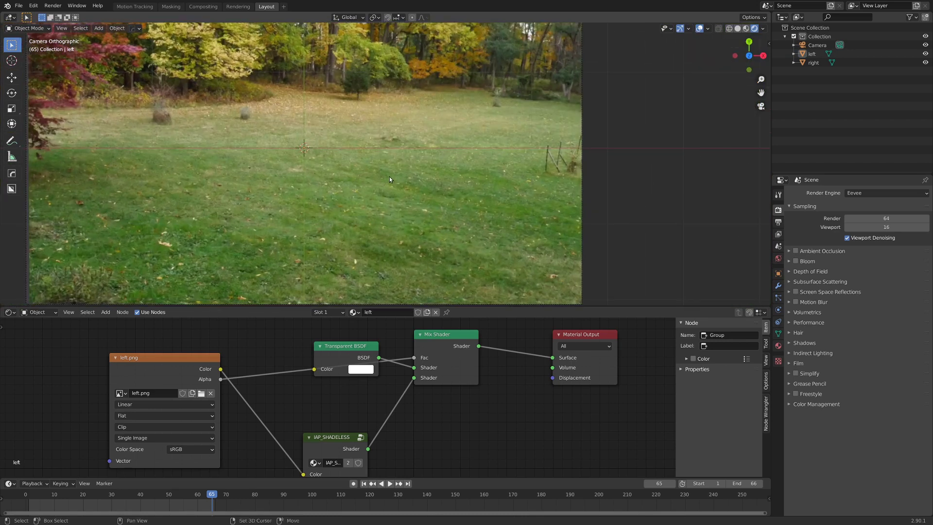
Add a Render Layers node in the Compositing workspace and link it to the Composite output
{"action": "key", "text": "ctrl+Page_Up"}
{"action": "key", "text": "ctrl+Page_Up"}
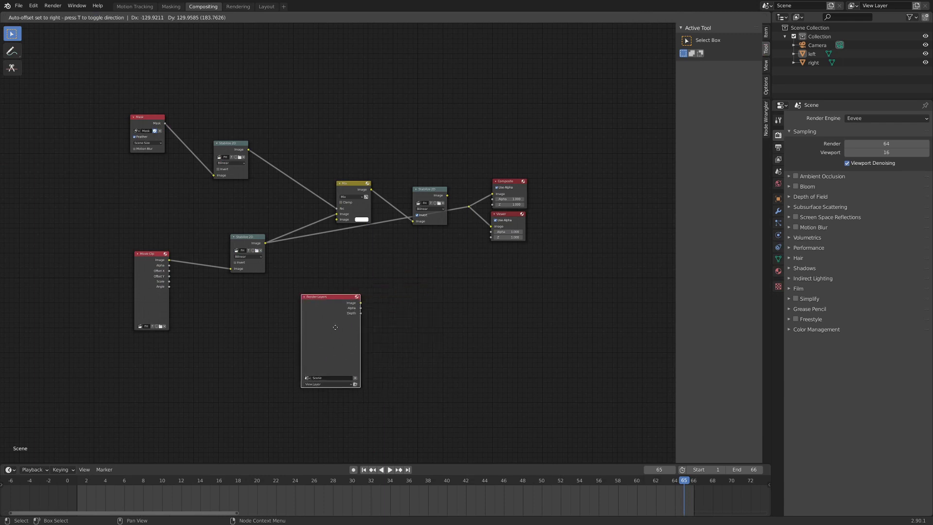
{"action": "left_click", "coordinate": [347, 319]}
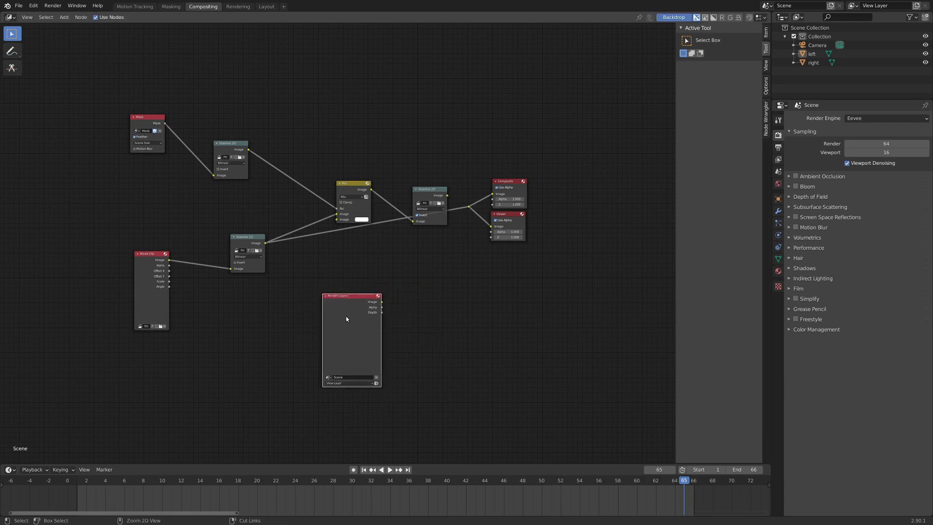
{"action": "left_click_drag", "start_coordinate": [382, 301], "coordinate": [464, 214]}
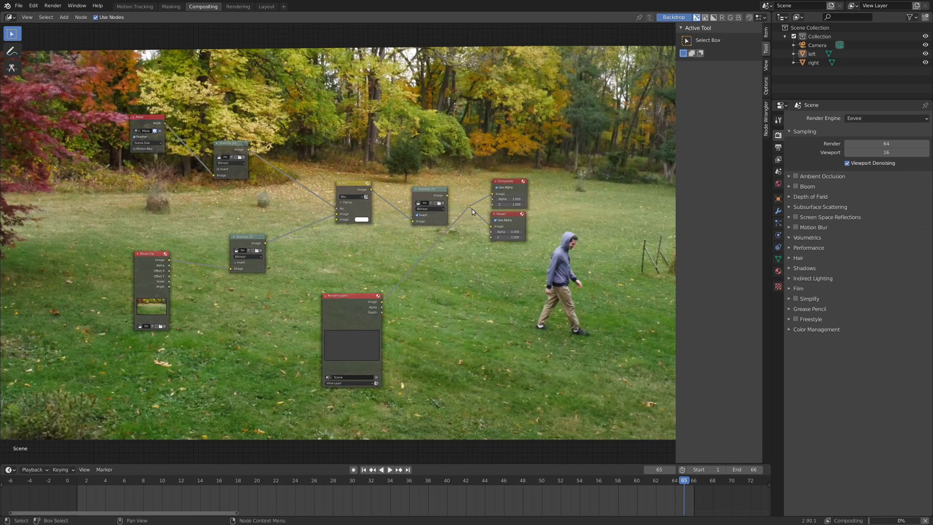
{"action": "scroll", "coordinate": [340, 273], "scroll_direction": "up", "scroll_amount": 3}
{"action": "scroll", "coordinate": [292, 340], "scroll_direction": "down", "scroll_amount": 2}
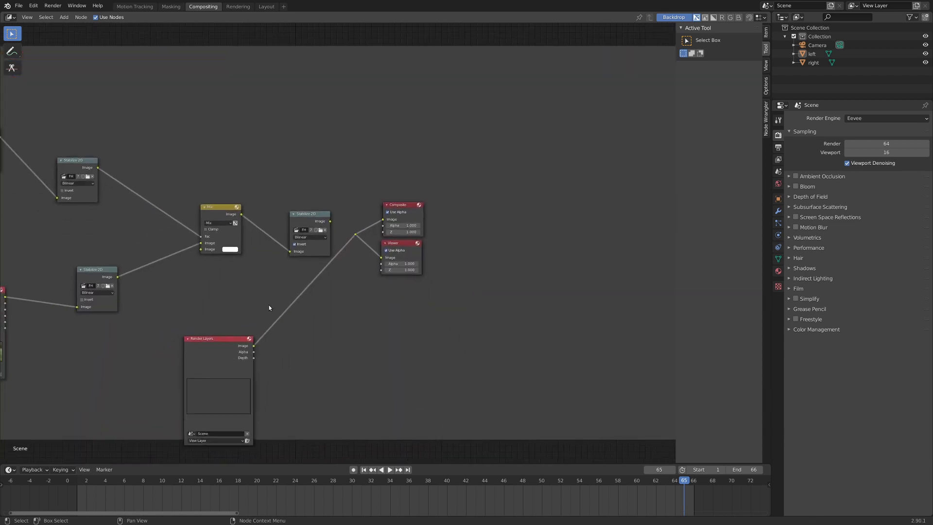
Render frame 65 and save the image as right.png
{"action": "key", "text": "F12"}
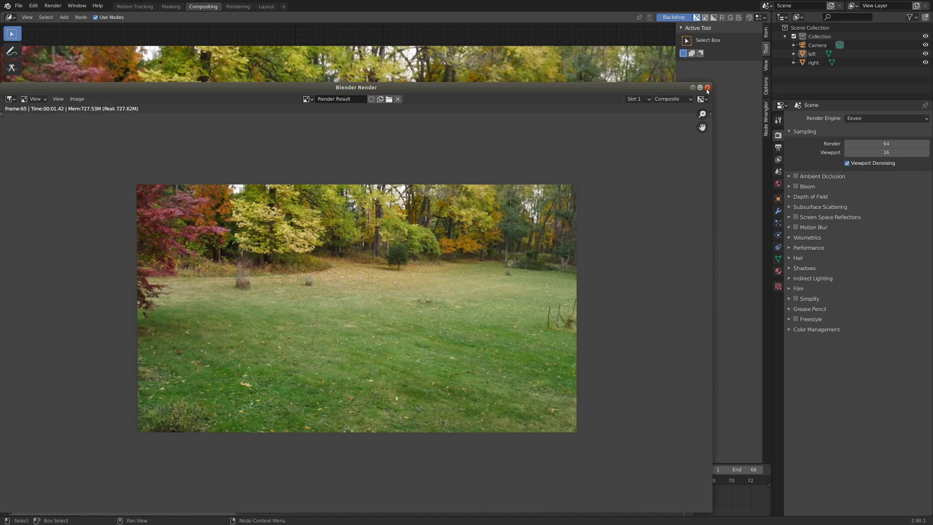
{"action": "scroll", "coordinate": [400, 310], "scroll_direction": "up", "scroll_amount": 1}
{"action": "scroll", "coordinate": [400, 310], "scroll_direction": "down", "scroll_amount": 1}
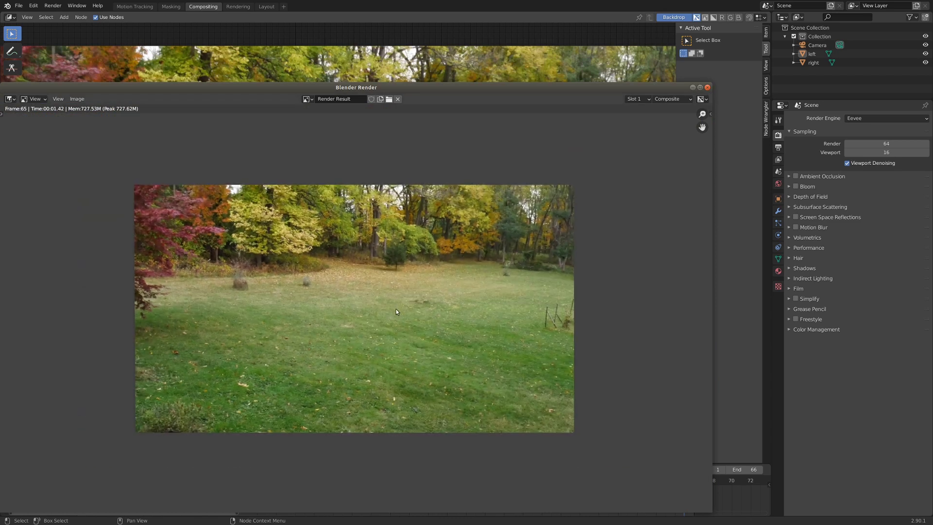
{"action": "key", "text": "shift+alt+s"}
{"action": "left_click", "coordinate": [67, 516]}
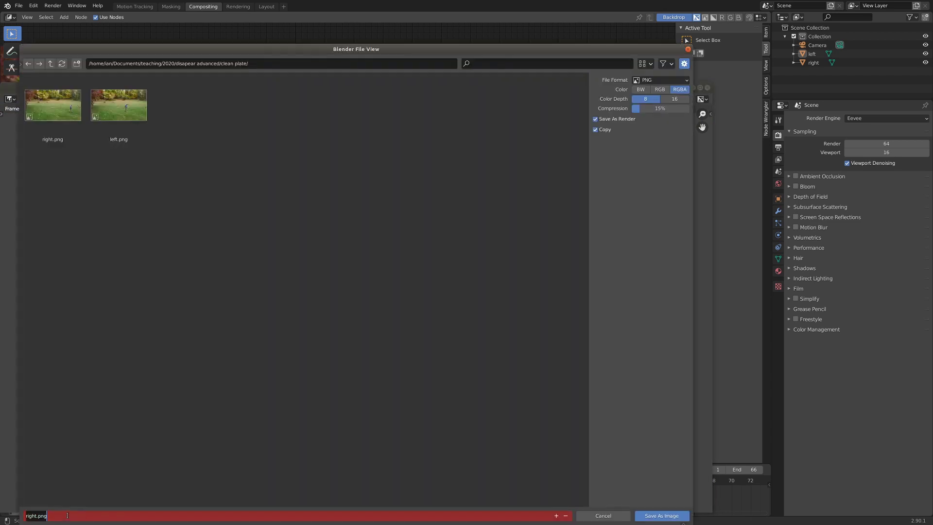
{"action": "key", "text": "Return"}
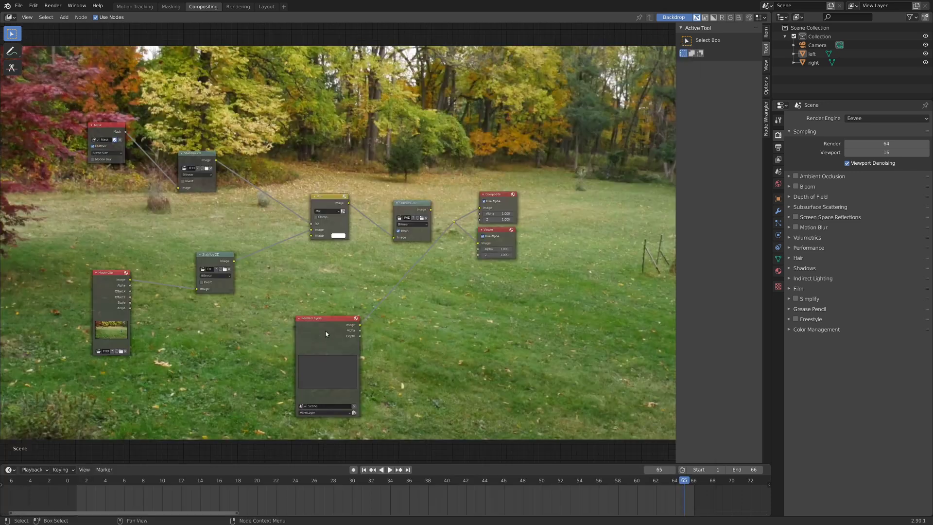
Delete the Render Layers node, link Stabilize 2D to Composite and Viewer, and rearrange the nodes
{"action": "left_click_drag", "start_coordinate": [326, 333], "coordinate": [366, 304]}
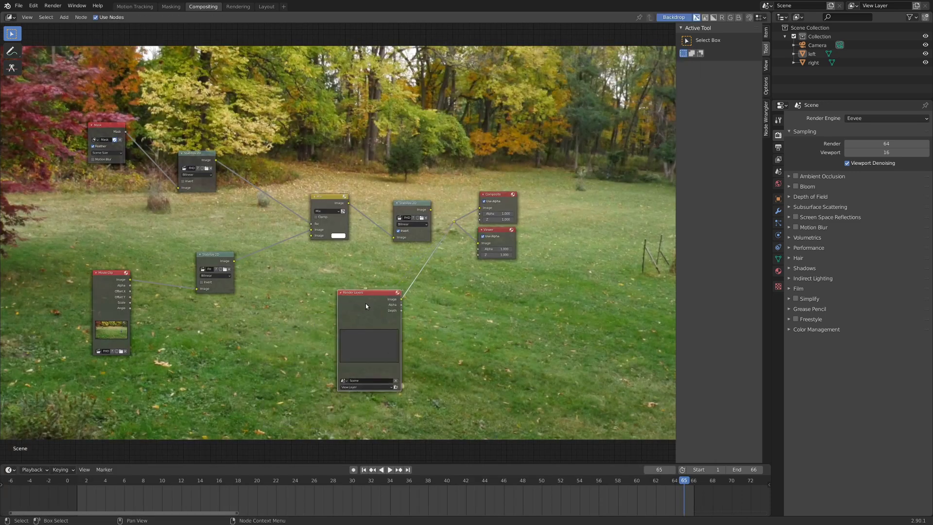
{"action": "key", "text": "Delete"}
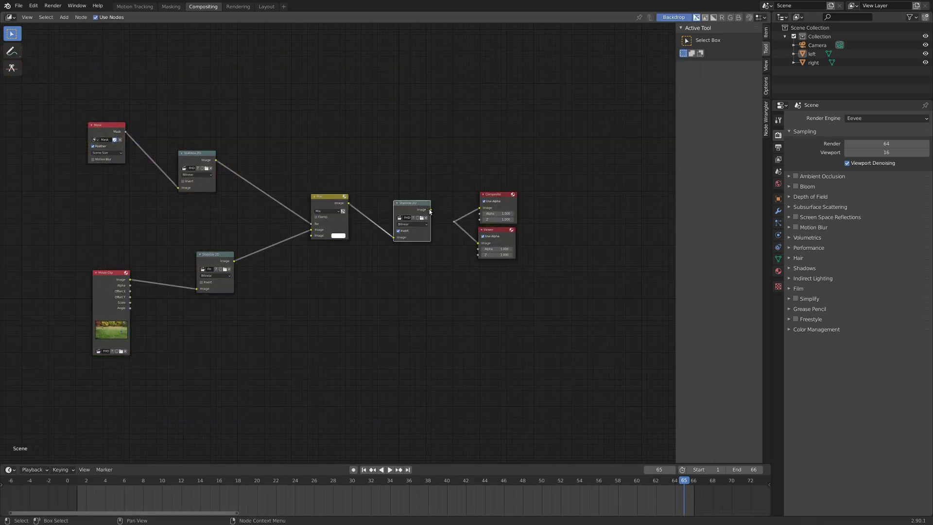
{"action": "left_click_drag", "start_coordinate": [430, 209], "coordinate": [454, 222]}
{"action": "scroll", "coordinate": [393, 247], "scroll_direction": "up", "scroll_amount": 3}
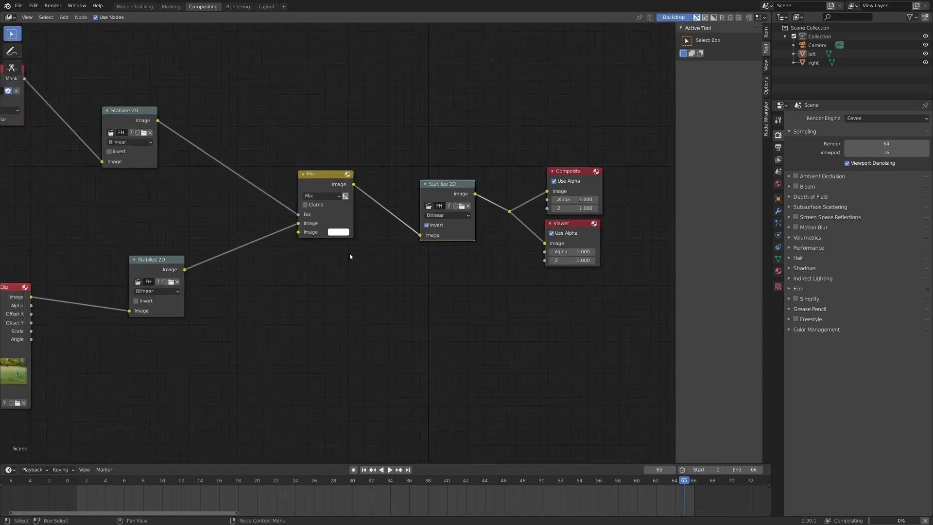
{"action": "scroll", "coordinate": [350, 256], "scroll_direction": "down", "scroll_amount": 4}
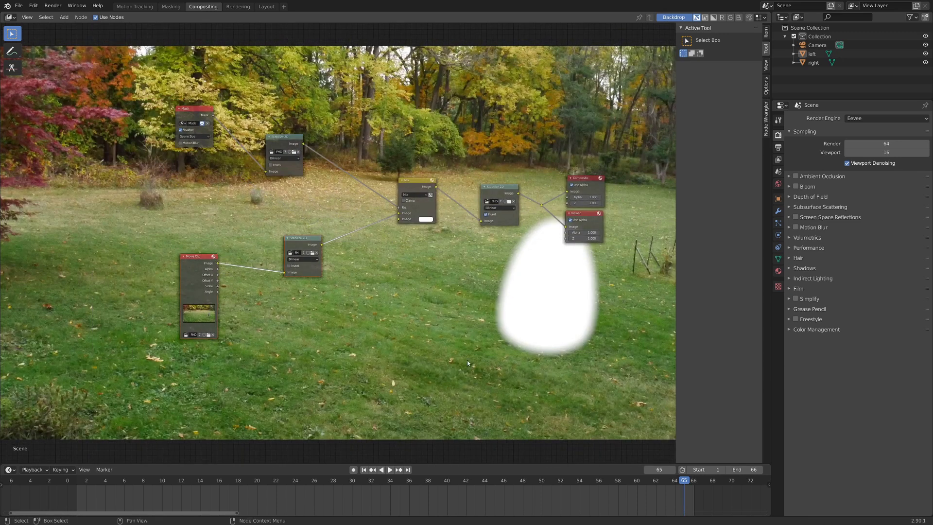
{"action": "key", "text": "g"}
{"action": "left_click", "coordinate": [363, 284]}
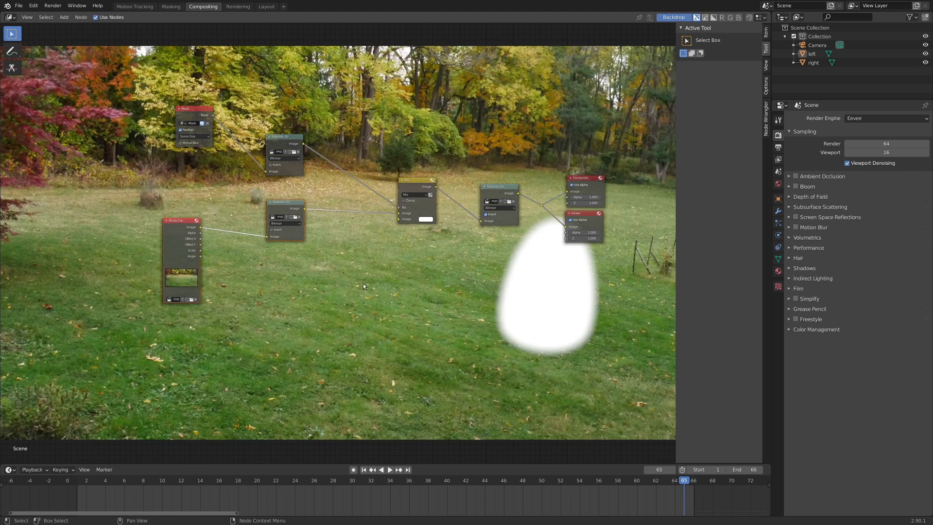
{"action": "scroll", "coordinate": [343, 297], "scroll_direction": "up", "scroll_amount": 1}
{"action": "middle_click_drag", "start_coordinate": [329, 302], "coordinate": [326, 299]}
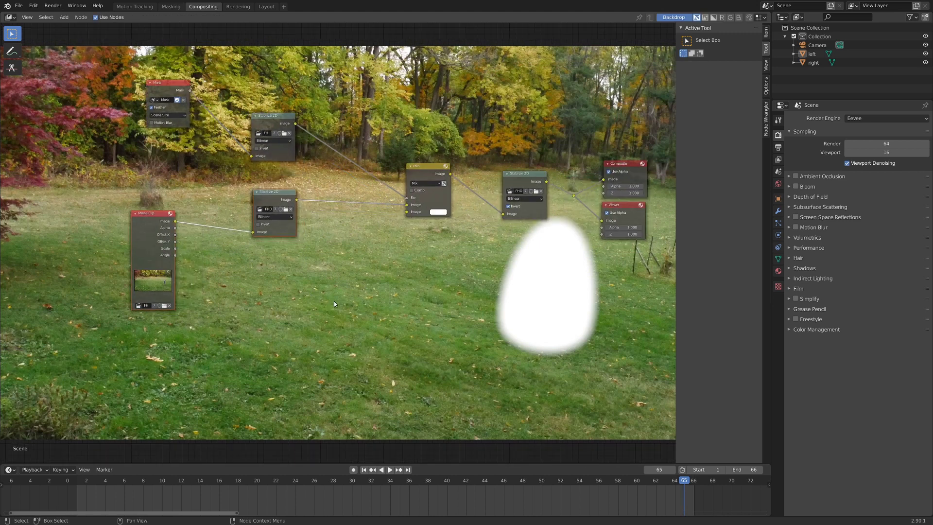
Add an Image node loaded with clean plate.png and preview it in the viewer
{"action": "key", "text": "shift+a"}
{"action": "mouse_move", "coordinate": [334, 302]}
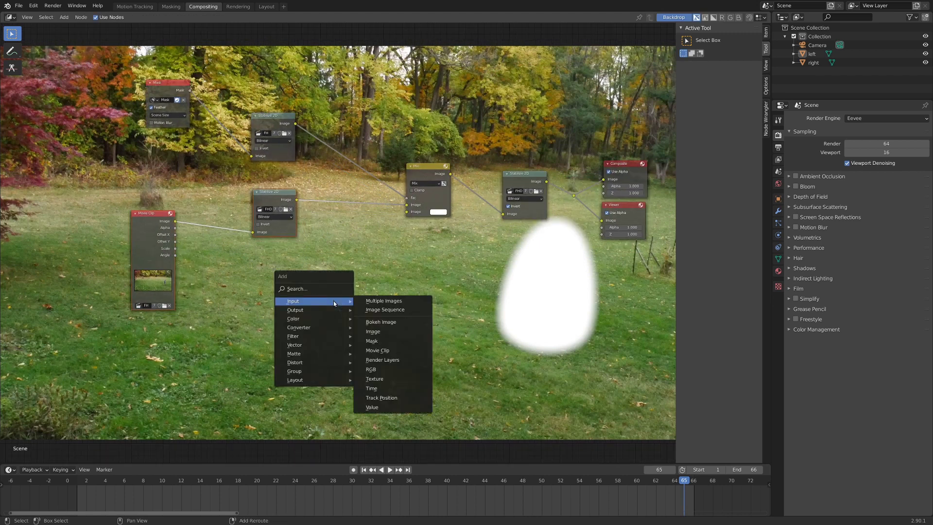
{"action": "left_click", "coordinate": [392, 332]}
{"action": "left_click", "coordinate": [262, 290]}
{"action": "left_click", "coordinate": [293, 349]}
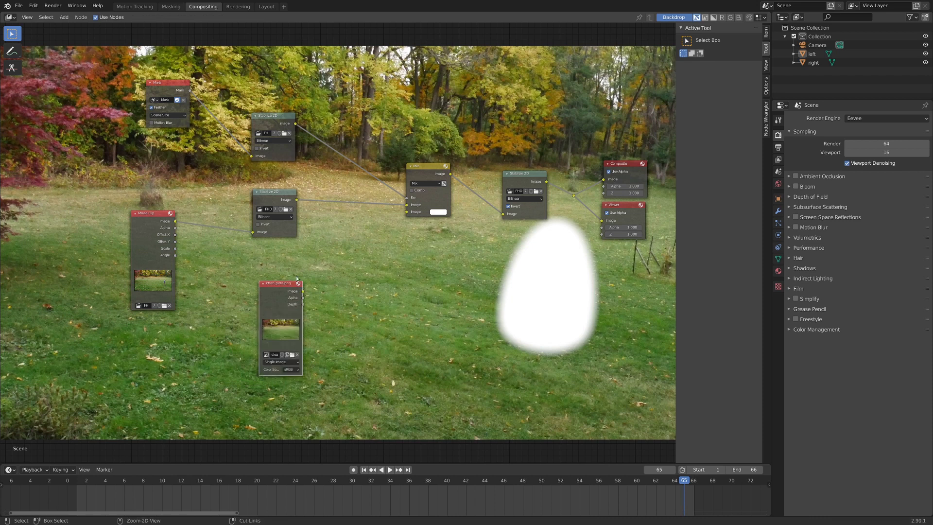
{"action": "left_click", "coordinate": [281, 288], "text": "ctrl+shift"}
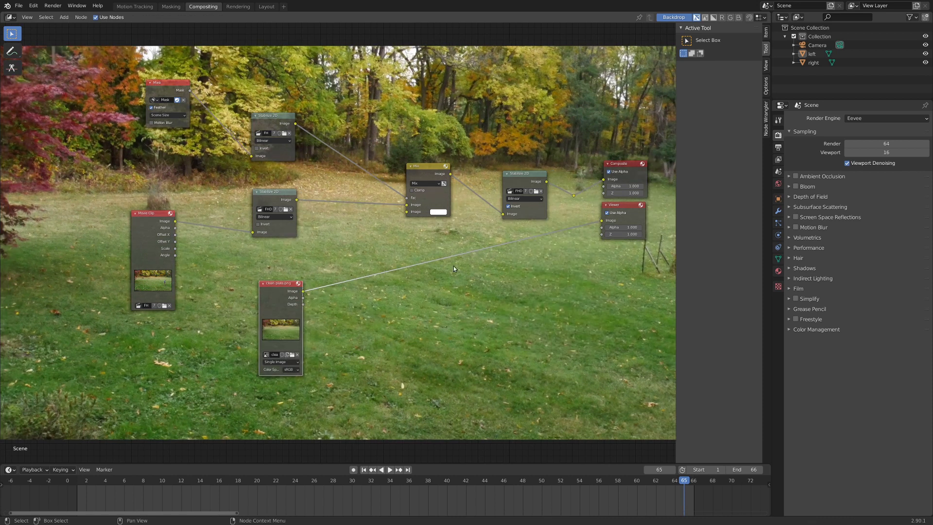
Link the clean plate image into the Mix node's second Image input
{"action": "scroll", "coordinate": [456, 244], "scroll_direction": "up", "scroll_amount": 3}
{"action": "left_click_drag", "start_coordinate": [282, 320], "coordinate": [447, 196]}
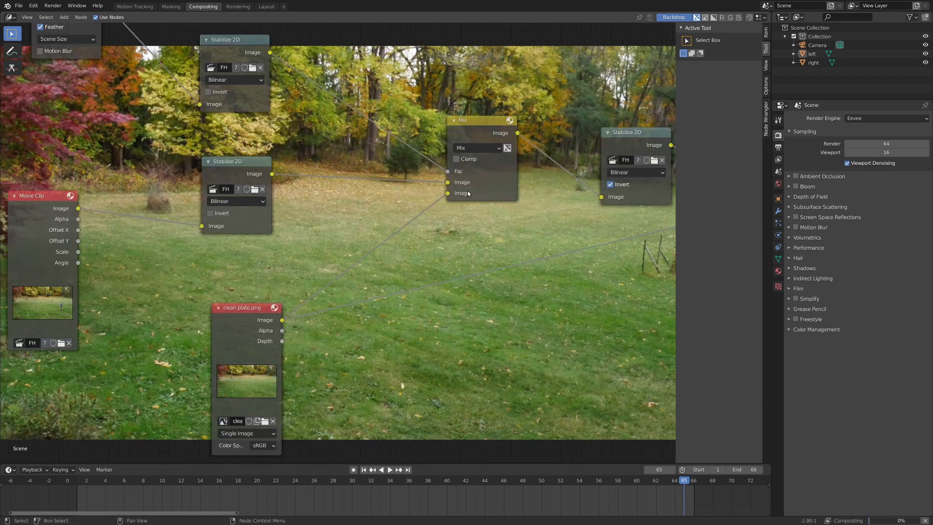
{"action": "scroll", "coordinate": [462, 218], "scroll_direction": "down", "scroll_amount": 3}
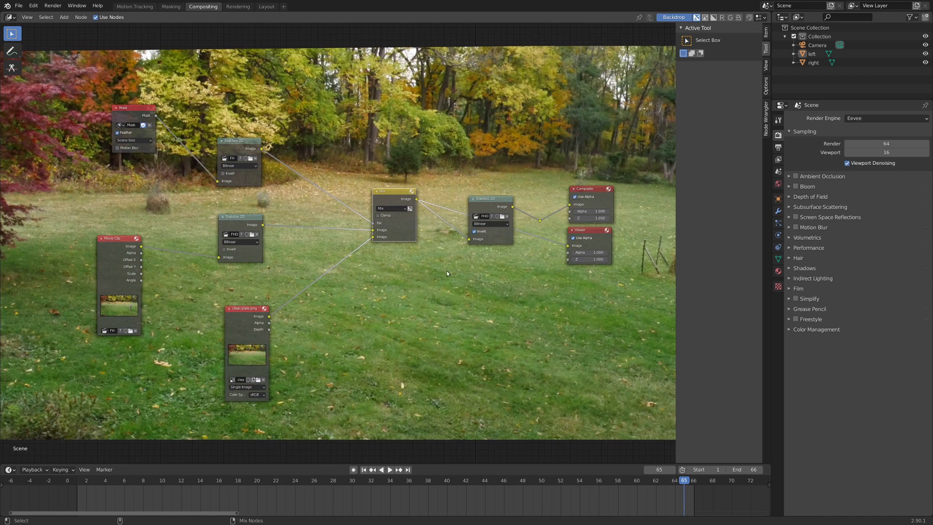
Preview the clean plate and the Mix result, then move the Mix node lower
{"action": "scroll", "coordinate": [356, 306], "scroll_direction": "up", "scroll_amount": 2}
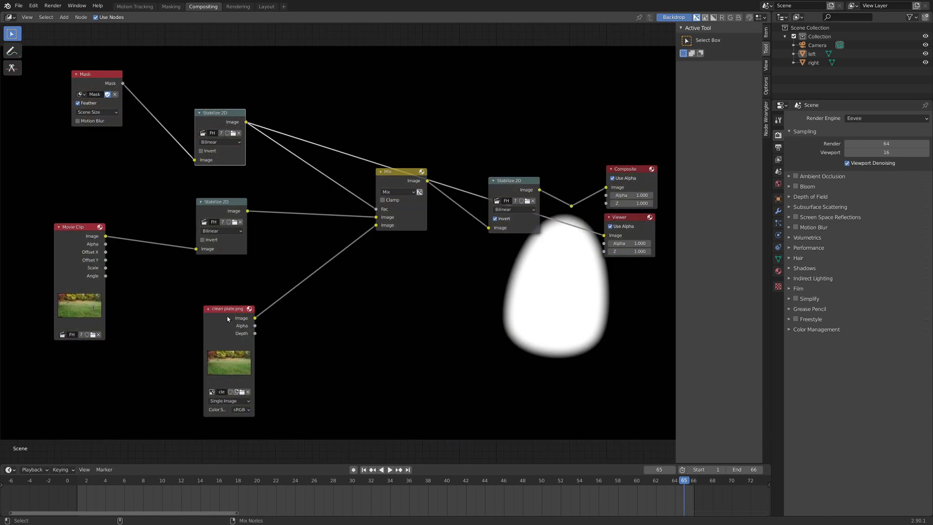
{"action": "left_click", "coordinate": [228, 319], "text": "ctrl+shift"}
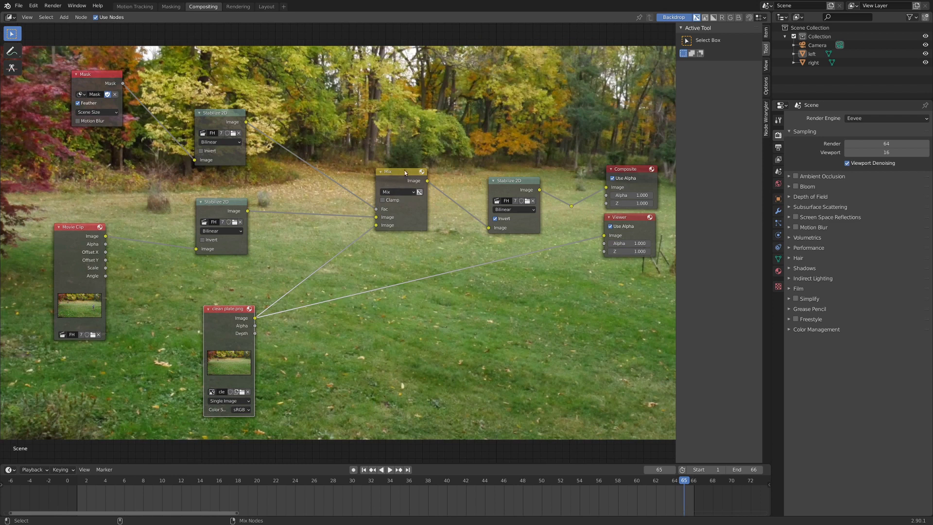
{"action": "left_click", "coordinate": [382, 200], "text": "ctrl+shift"}
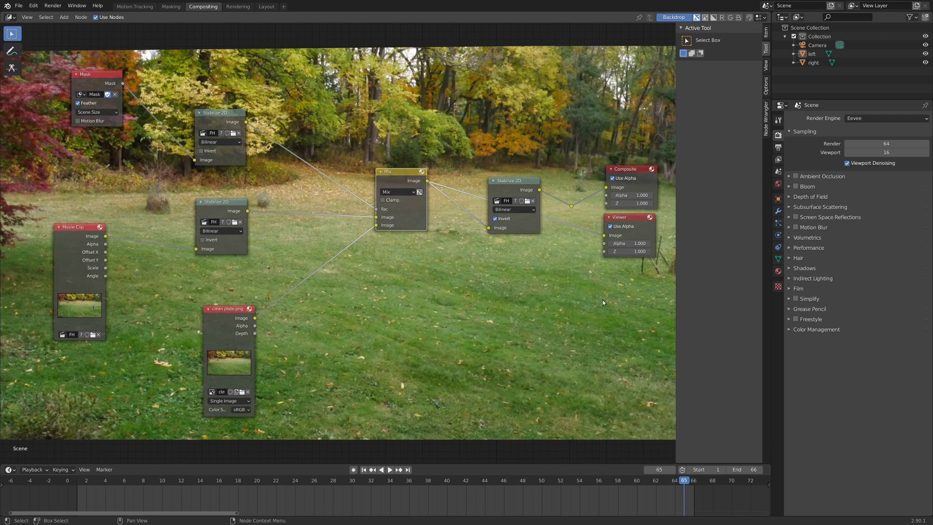
{"action": "scroll", "coordinate": [540, 248], "scroll_direction": "up", "scroll_amount": 2}
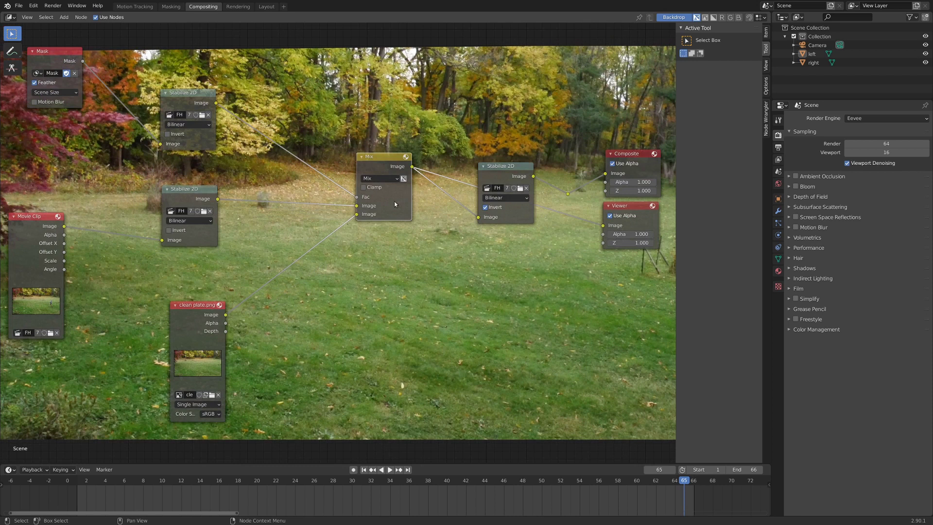
{"action": "left_click_drag", "start_coordinate": [395, 201], "coordinate": [356, 265]}
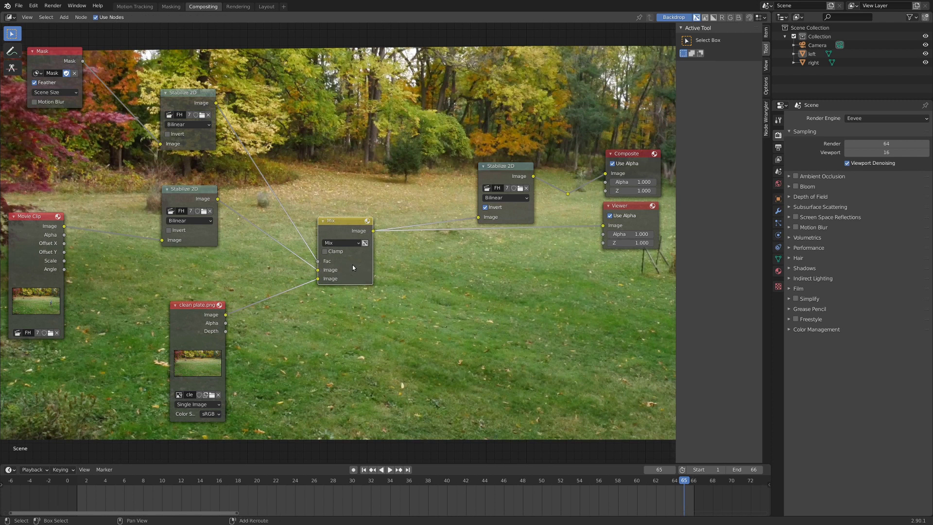
Duplicate the Mix node and insert the copy before the Composite output
{"action": "key", "text": "shift+d"}
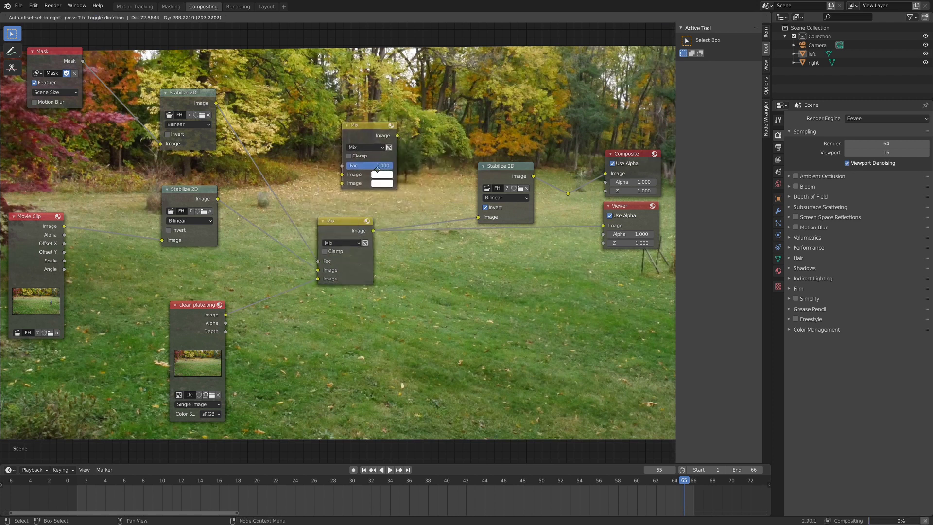
{"action": "left_click", "coordinate": [440, 202]}
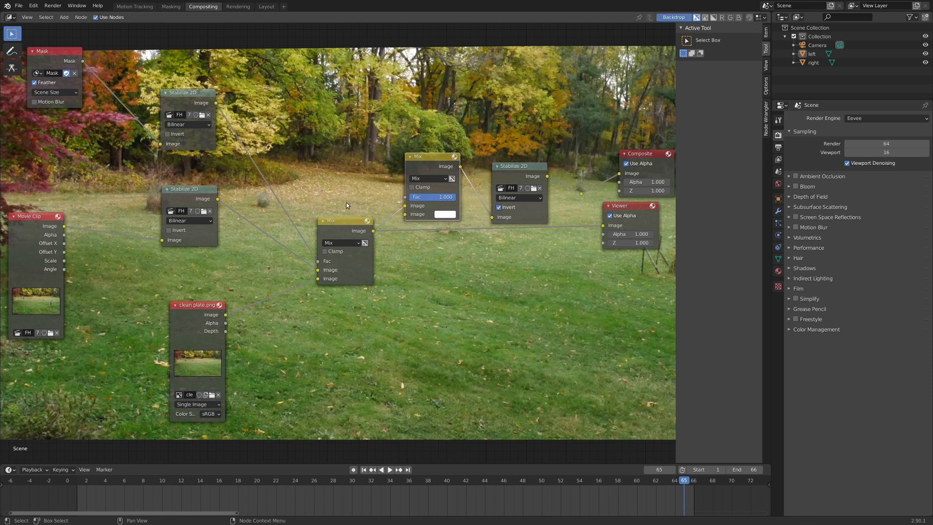
{"action": "scroll", "coordinate": [351, 243], "scroll_direction": "up", "scroll_amount": 1}
{"action": "scroll", "coordinate": [352, 243], "scroll_direction": "up", "scroll_amount": 2}
{"action": "middle_click_drag", "start_coordinate": [121, 228], "coordinate": [182, 249]}
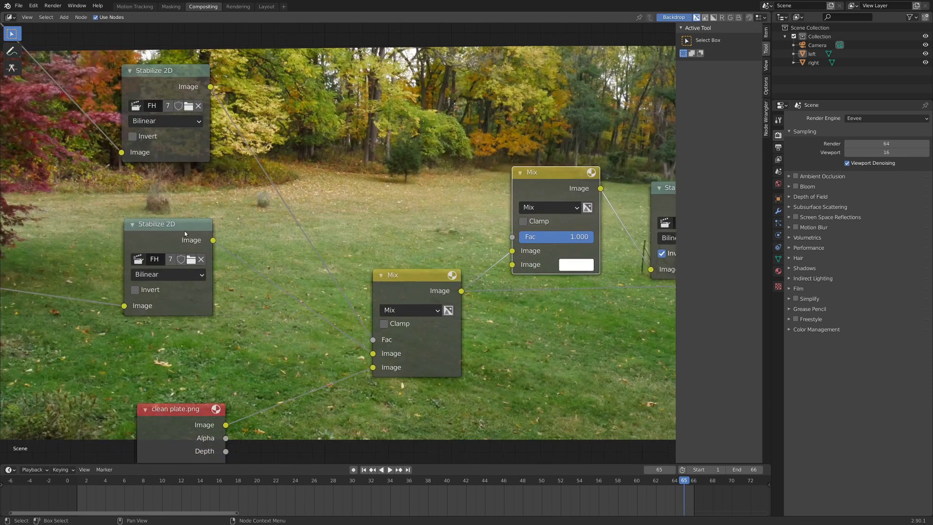
{"action": "scroll", "coordinate": [341, 241], "scroll_direction": "down", "scroll_amount": 3}
{"action": "middle_click_drag", "start_coordinate": [334, 239], "coordinate": [210, 255]}
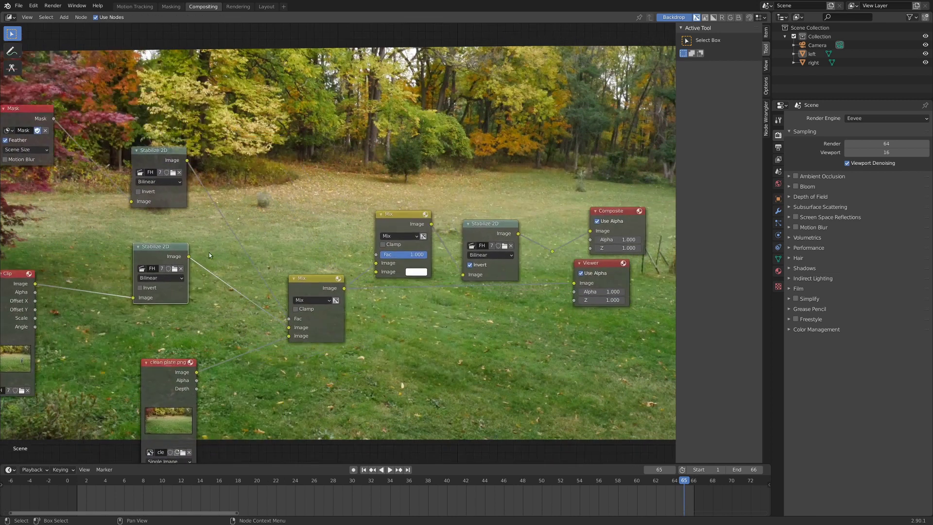
{"action": "scroll", "coordinate": [210, 255], "scroll_direction": "up", "scroll_amount": 1}
Feed the stabilized footage into the new Mix node and set its Fac to 0
{"action": "left_click_drag", "start_coordinate": [147, 260], "coordinate": [392, 274]}
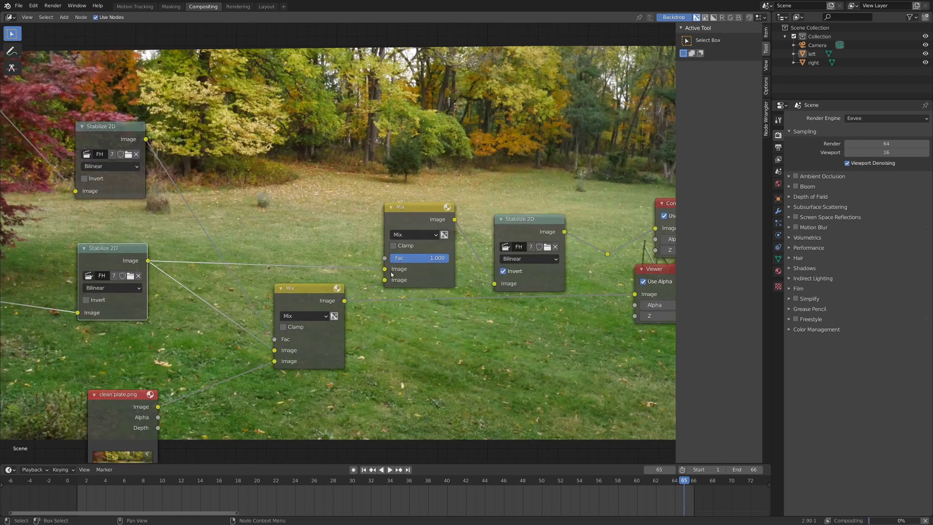
{"action": "scroll", "coordinate": [410, 272], "scroll_direction": "up", "scroll_amount": 3}
{"action": "middle_click_drag", "start_coordinate": [409, 272], "coordinate": [360, 141]}
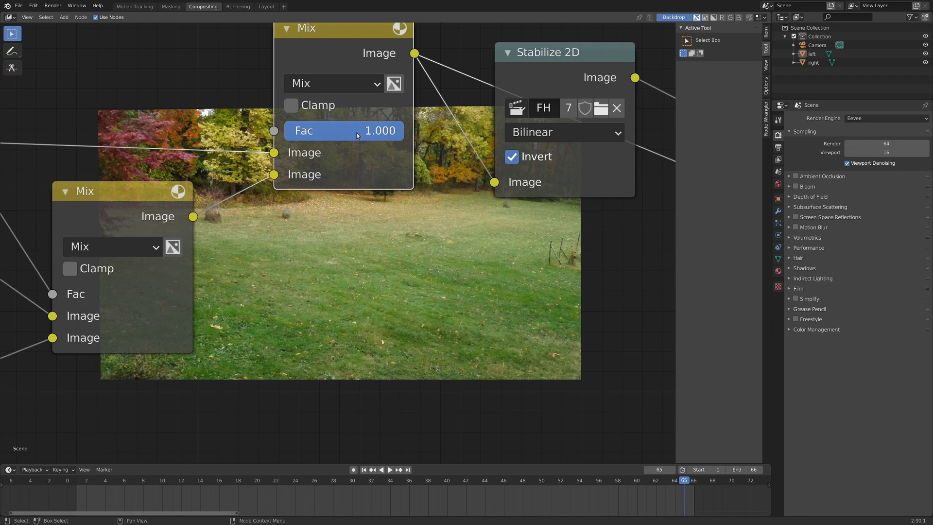
{"action": "left_click_drag", "start_coordinate": [357, 135], "coordinate": [284, 135]}
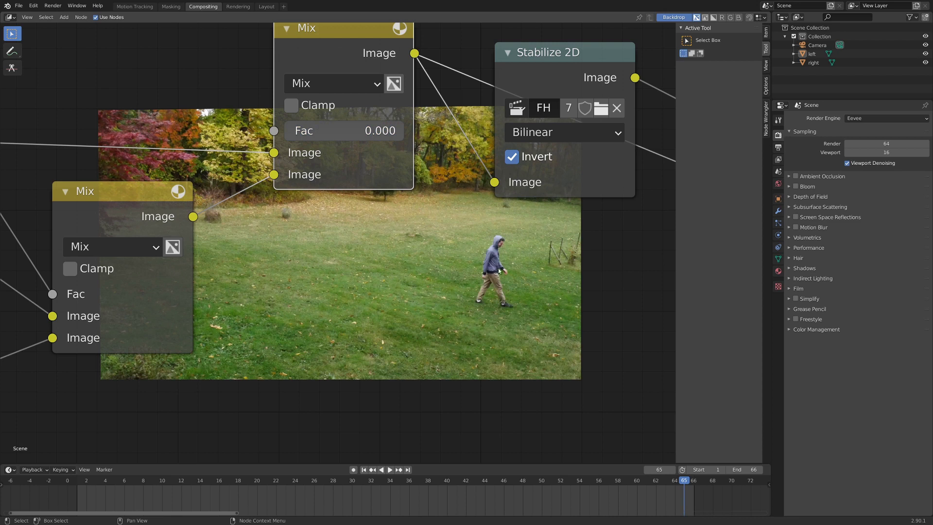
{"action": "scroll", "coordinate": [508, 281], "scroll_direction": "down", "scroll_amount": 5}
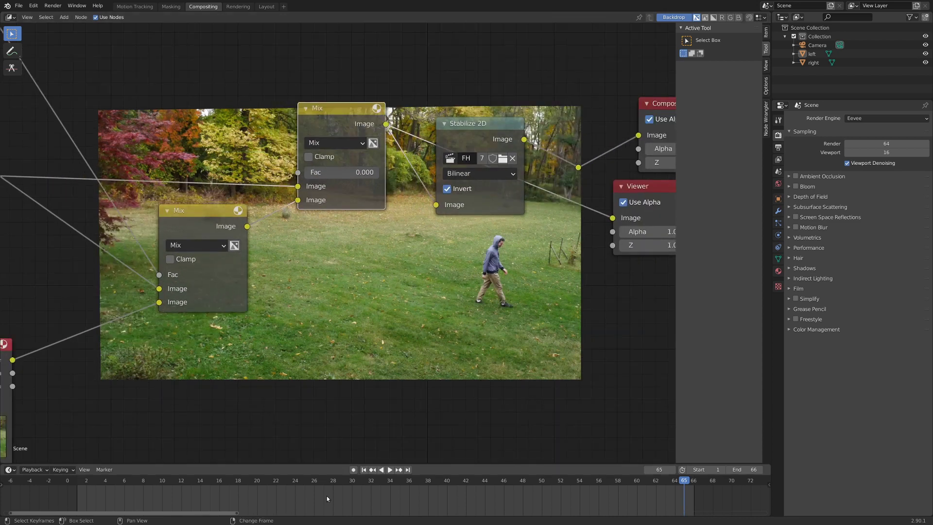
Keyframe the Mix factor at 0 on frame 28 and at 1 on frame 56
{"action": "left_click", "coordinate": [332, 498]}
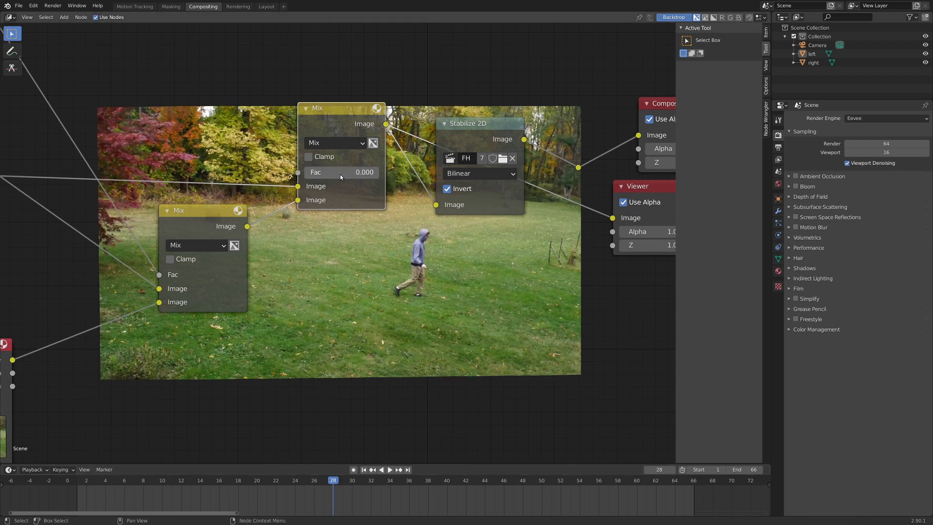
{"action": "key", "text": "i"}
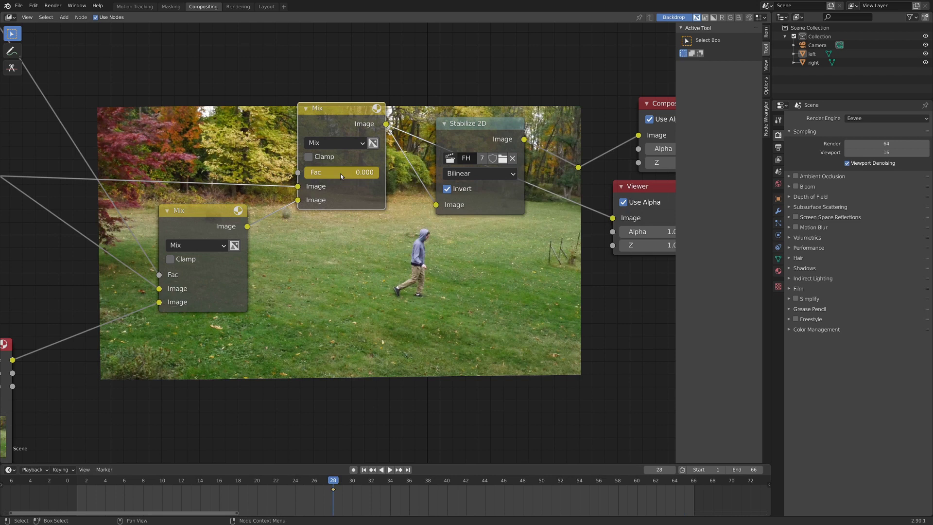
{"action": "key", "text": "space"}
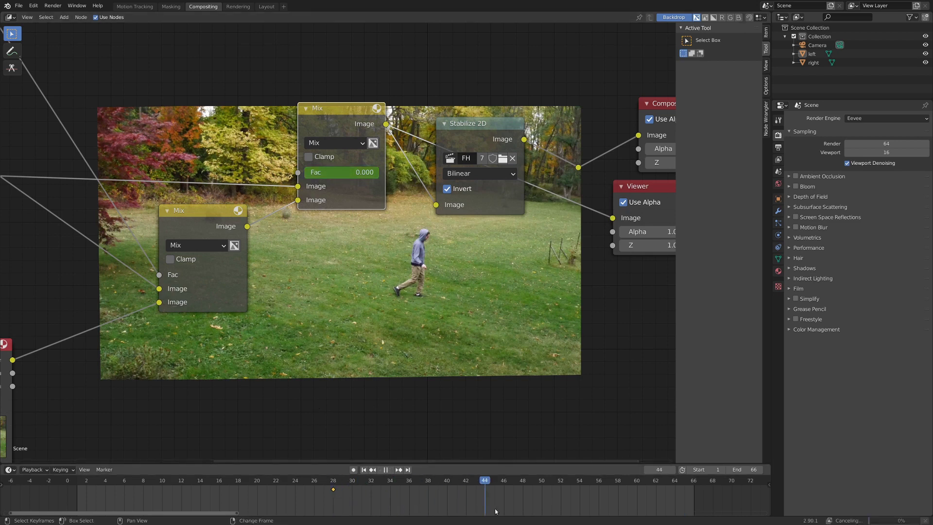
{"action": "key", "text": "space"}
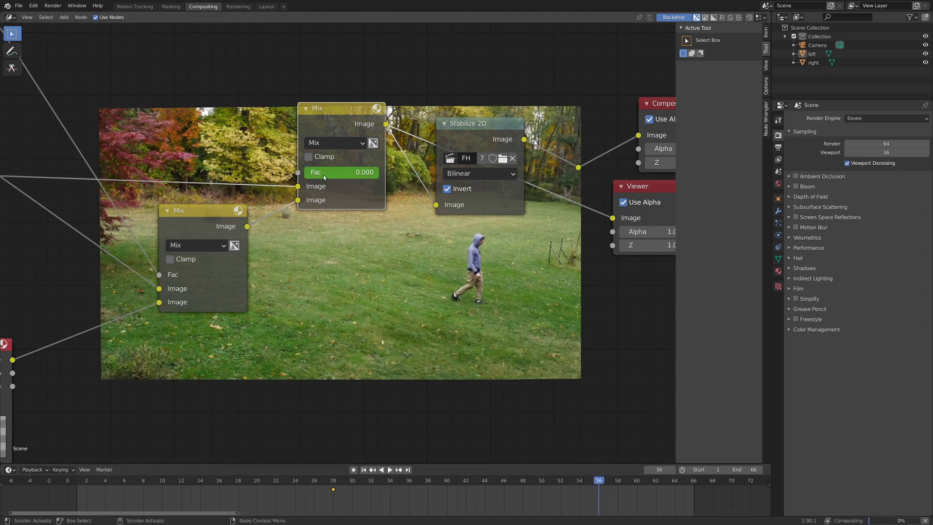
{"action": "left_click_drag", "start_coordinate": [315, 174], "coordinate": [384, 175]}
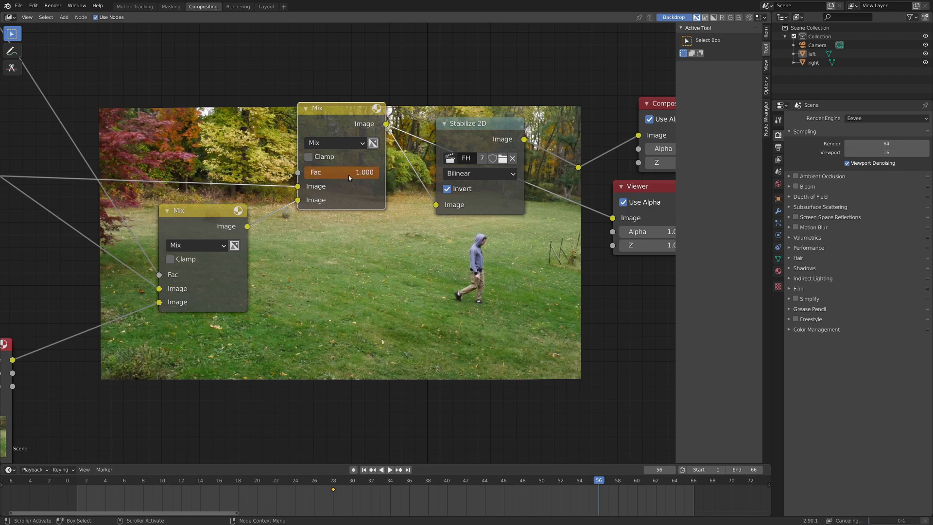
{"action": "key", "text": "i"}
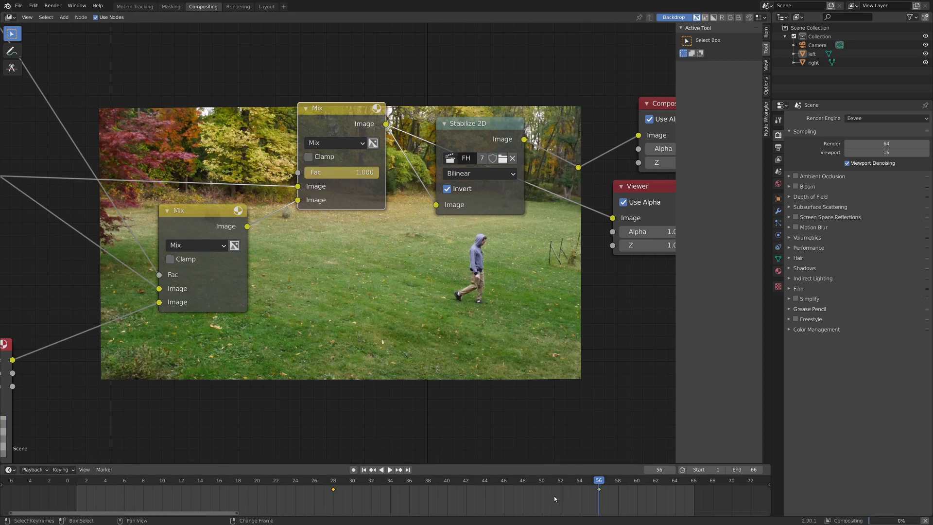
Scrub through frames to check the fade, and connect the Viewer to the final Mix output
{"action": "left_click_drag", "start_coordinate": [554, 495], "coordinate": [457, 489]}
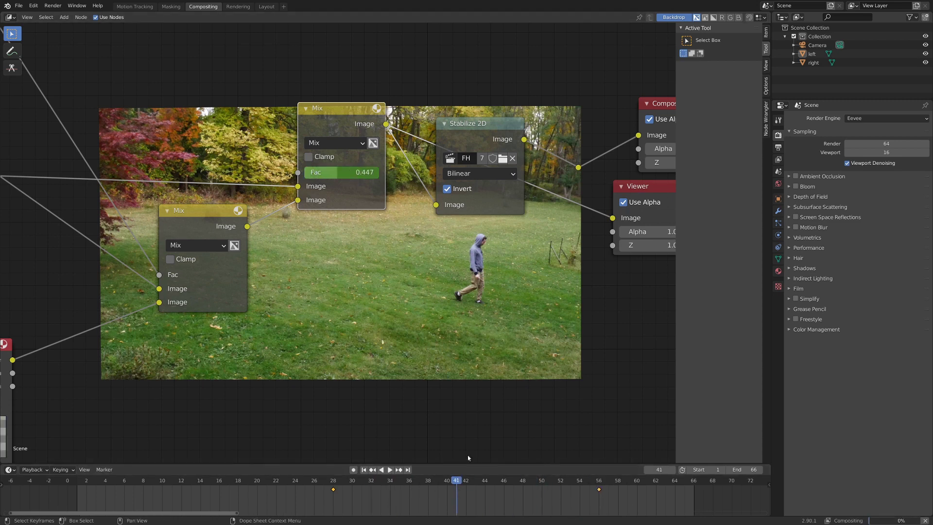
{"action": "scroll", "coordinate": [483, 360], "scroll_direction": "up", "scroll_amount": 2}
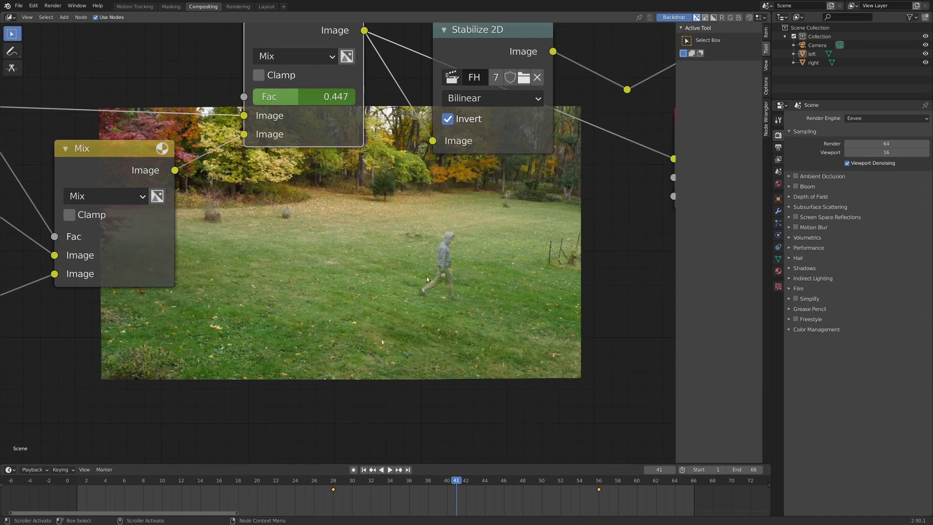
{"action": "left_click", "coordinate": [514, 500]}
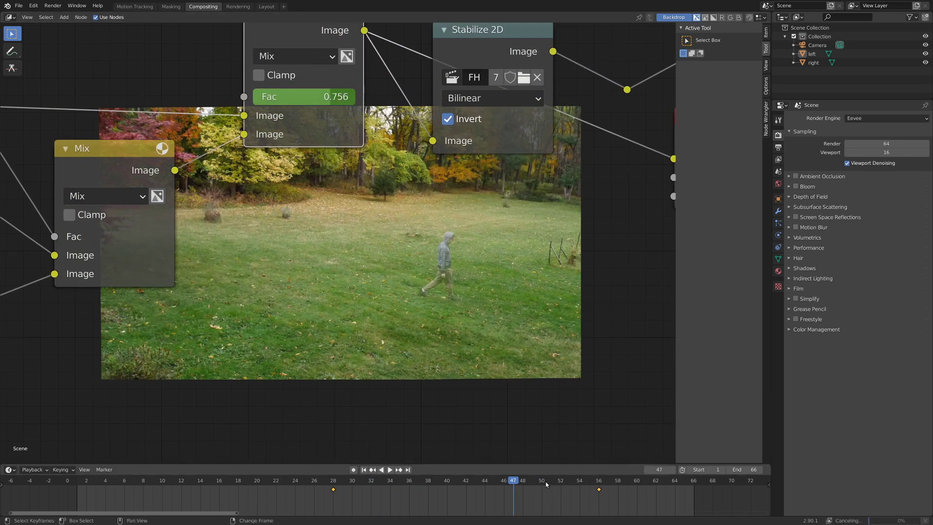
{"action": "key", "text": "Right"}
{"action": "key", "text": "Right"}
{"action": "key", "text": "Right"}
{"action": "key", "text": "Right"}
{"action": "key", "text": "Right"}
{"action": "key", "text": "Right"}
{"action": "key", "text": "Home"}
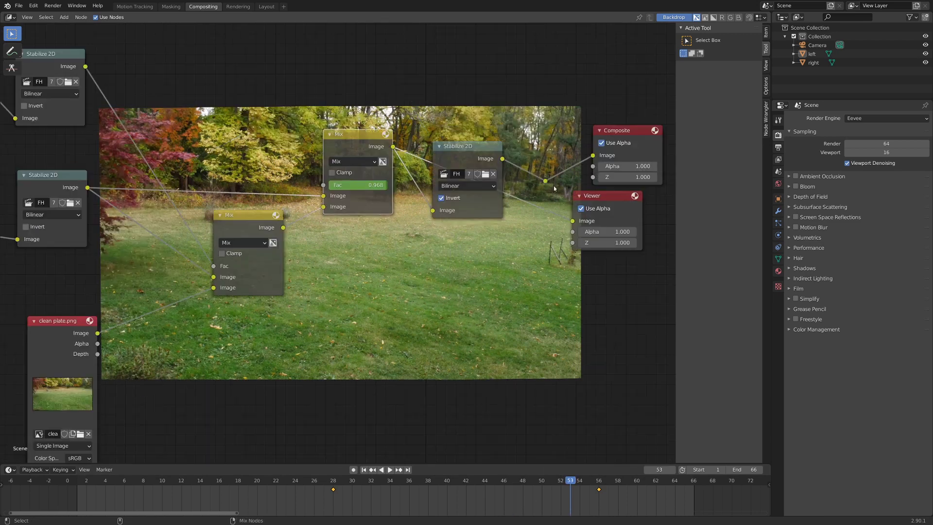
{"action": "left_click", "coordinate": [546, 181], "text": "ctrl+shift"}
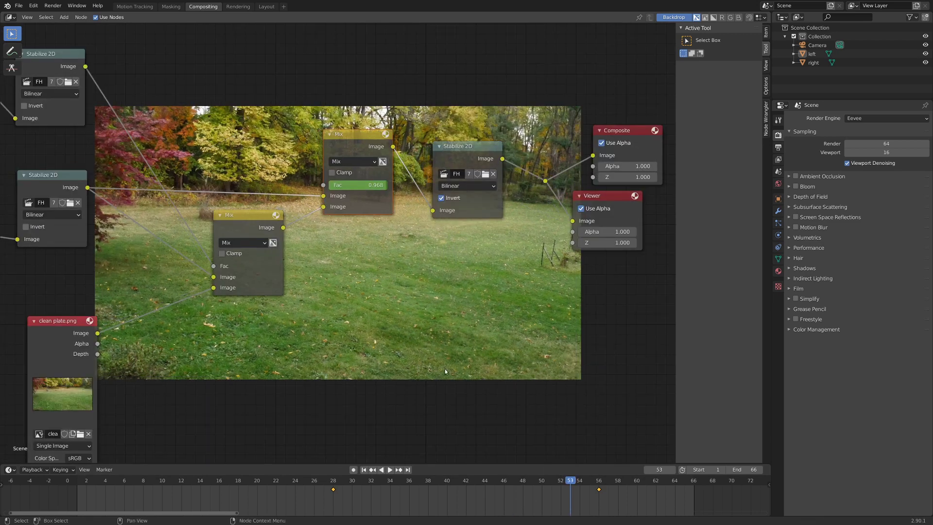
{"action": "scroll", "coordinate": [225, 385], "scroll_direction": "down", "scroll_amount": 5}
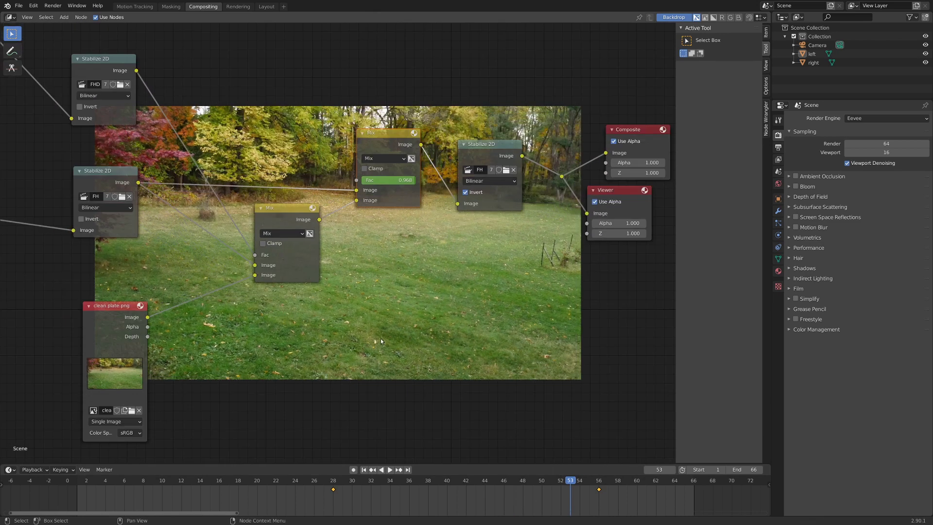
{"action": "scroll", "coordinate": [580, 265], "scroll_direction": "up", "scroll_amount": 2}
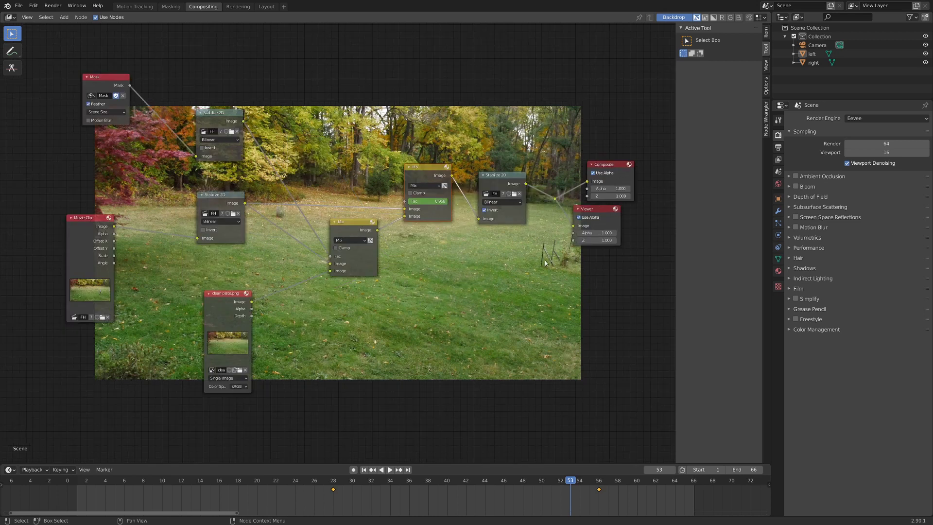
Review the Output properties and launch Render Animation for the full sequence
{"action": "left_click", "coordinate": [778, 147]}
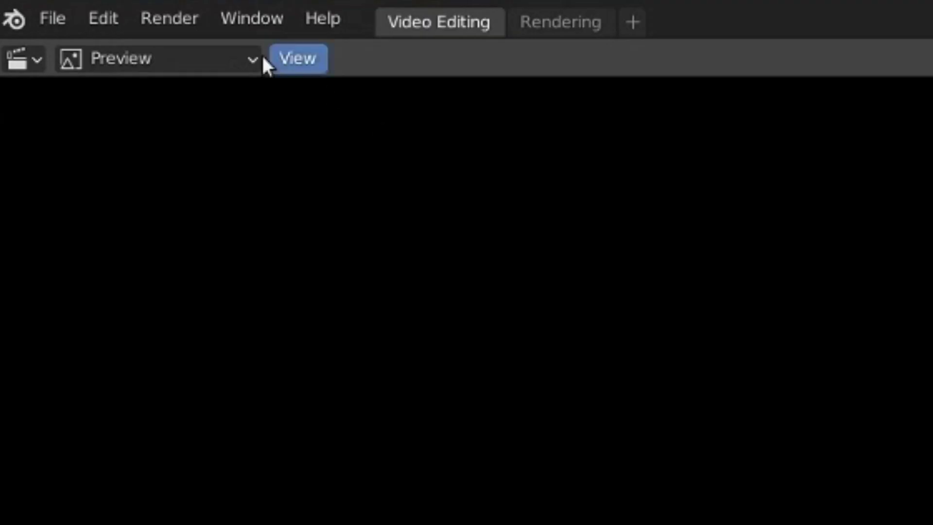
{"action": "left_click", "coordinate": [184, 30]}
{"action": "left_click", "coordinate": [188, 84]}
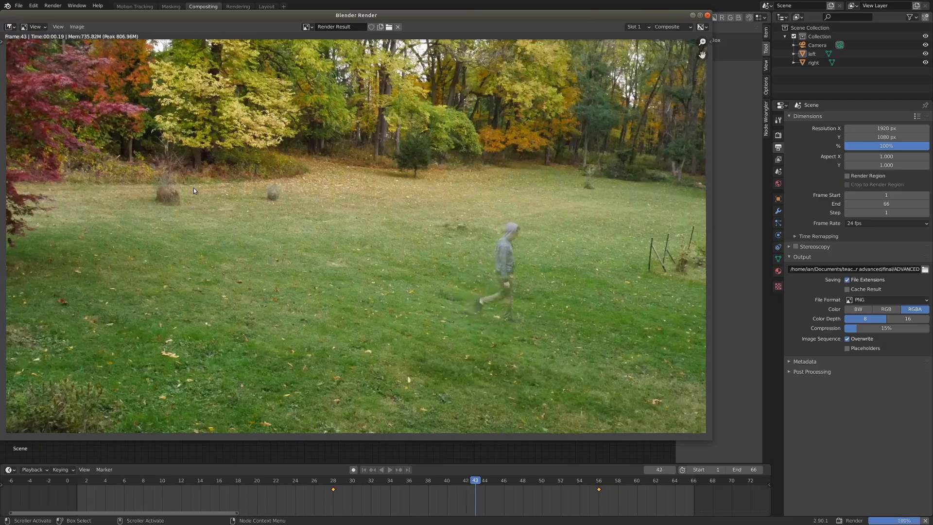